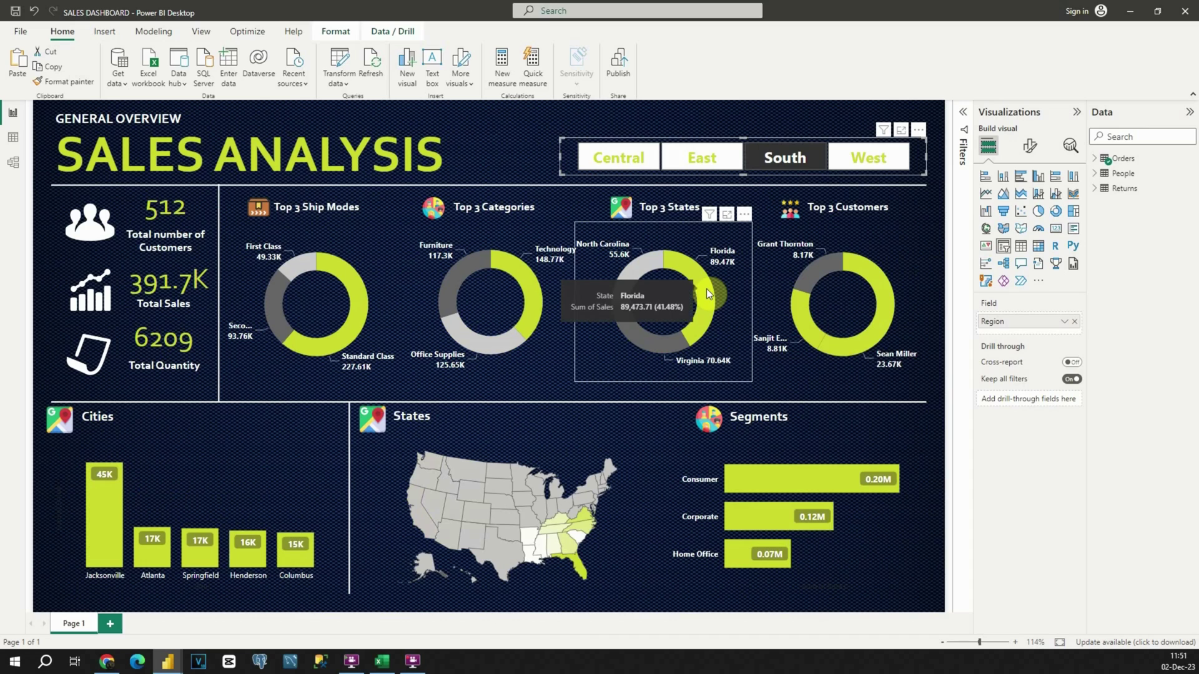
Cross-filter the sales dashboard by Florida, the top customer, Jacksonville and the Standard Class ship mode.
{"action": "left_click", "coordinate": [707, 290]}
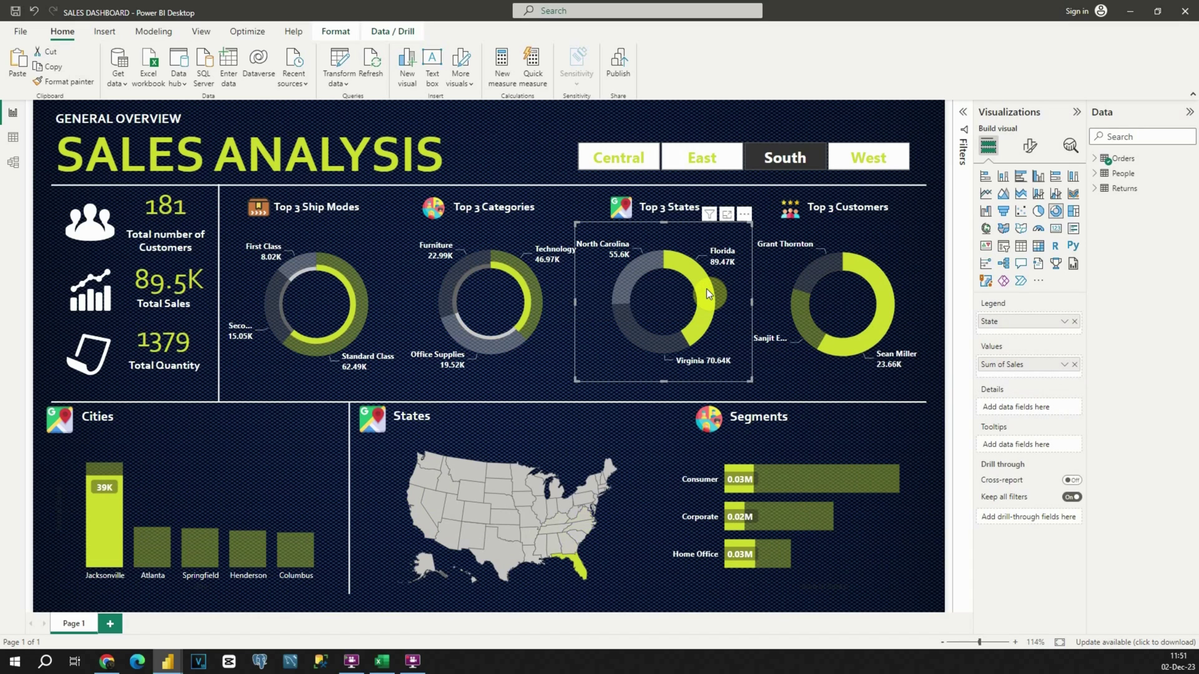
{"action": "left_click", "coordinate": [842, 343]}
{"action": "left_click", "coordinate": [842, 343]}
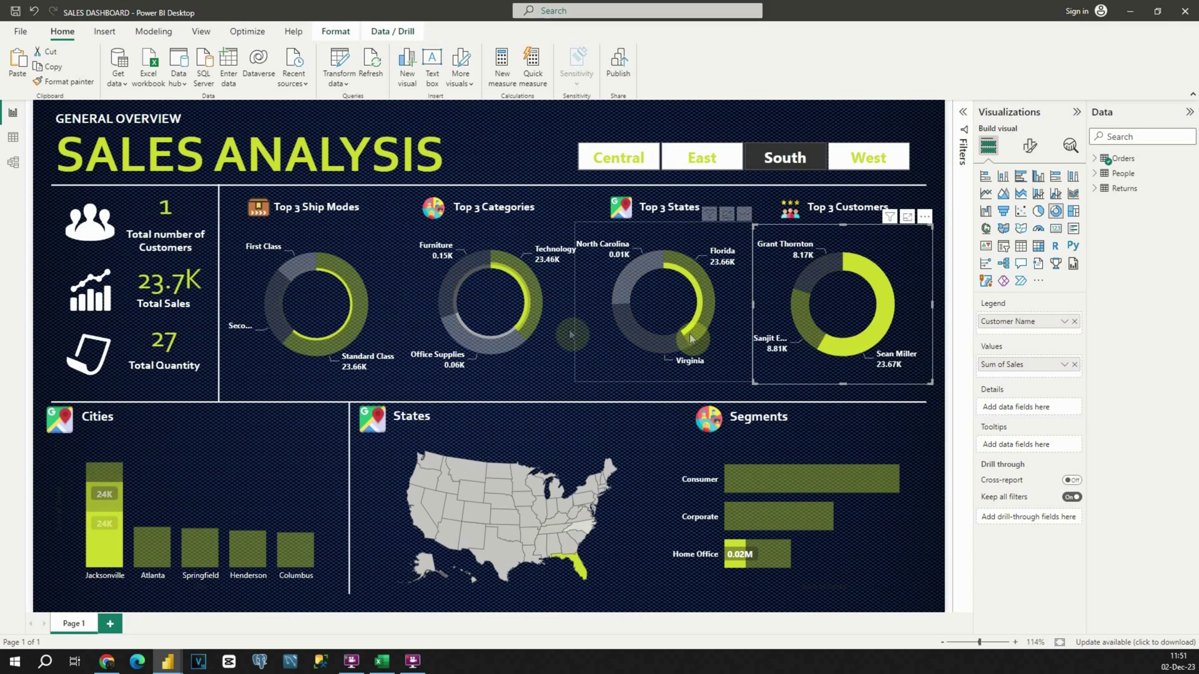
{"action": "left_click", "coordinate": [100, 522]}
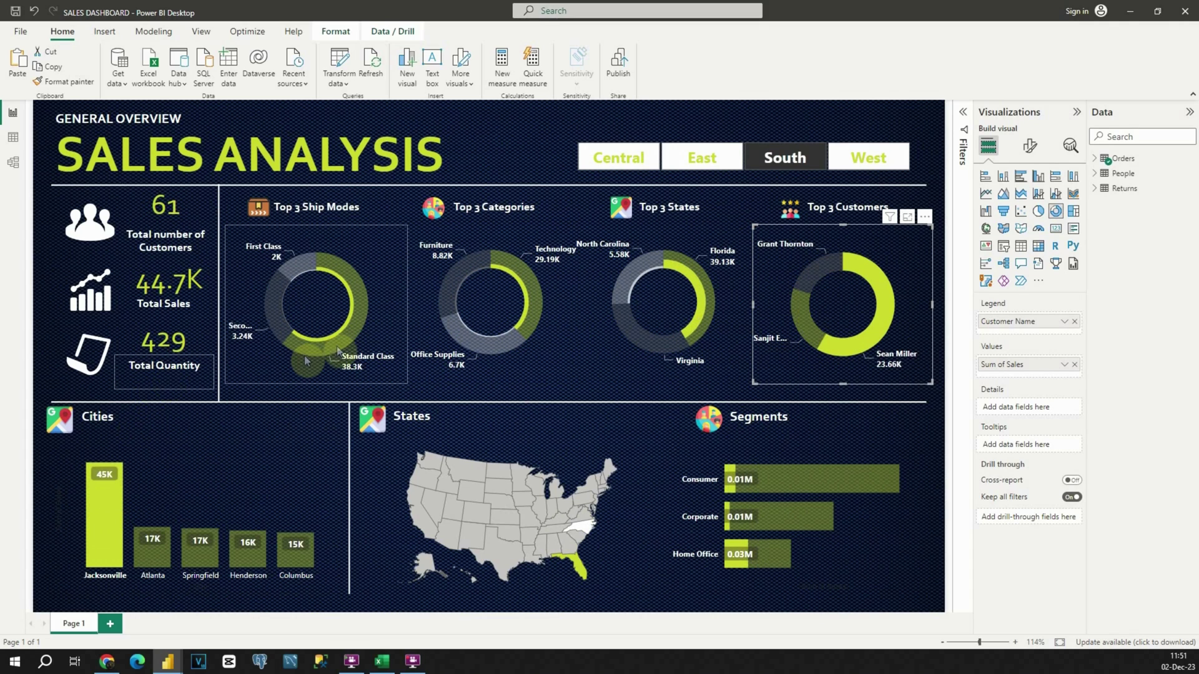
{"action": "left_click", "coordinate": [339, 345]}
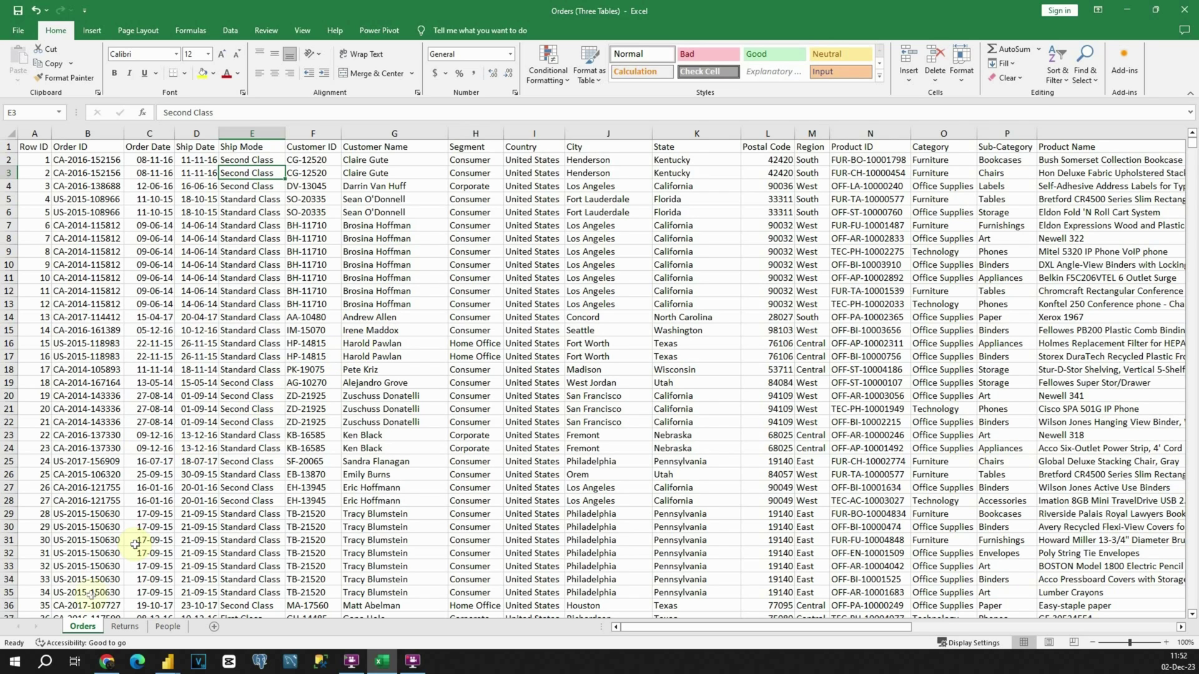
Review the Returns and People sheets of the Orders (Three Tables) workbook.
{"action": "left_click", "coordinate": [125, 627]}
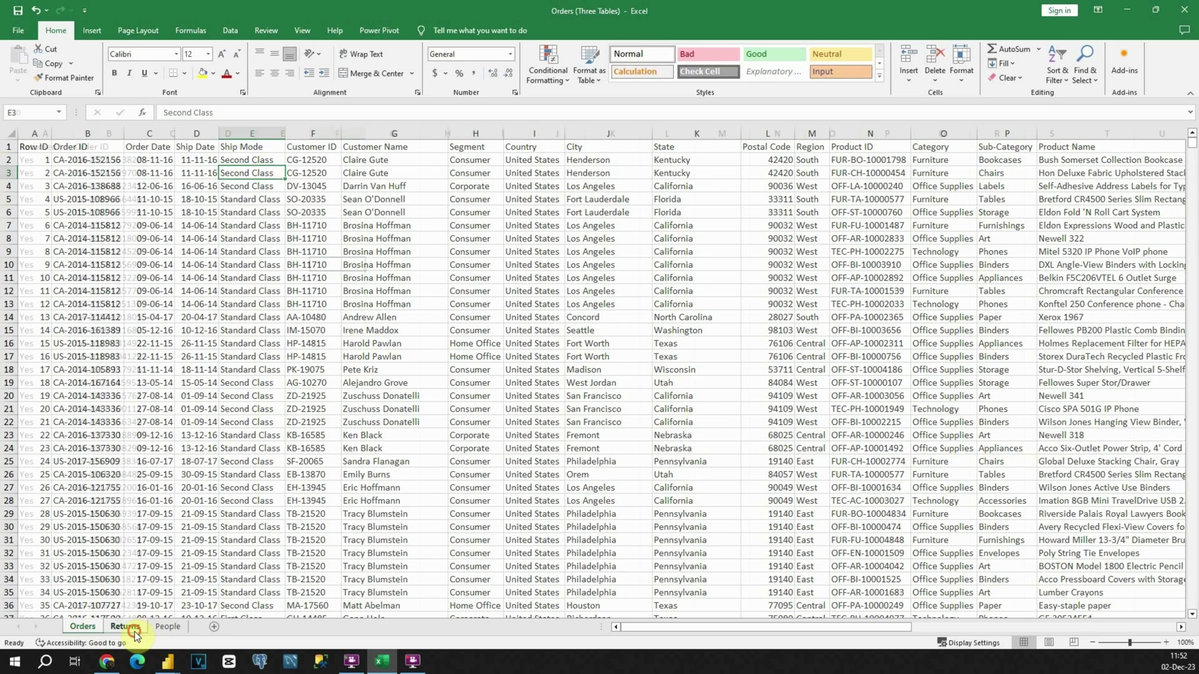
{"action": "left_click", "coordinate": [166, 632]}
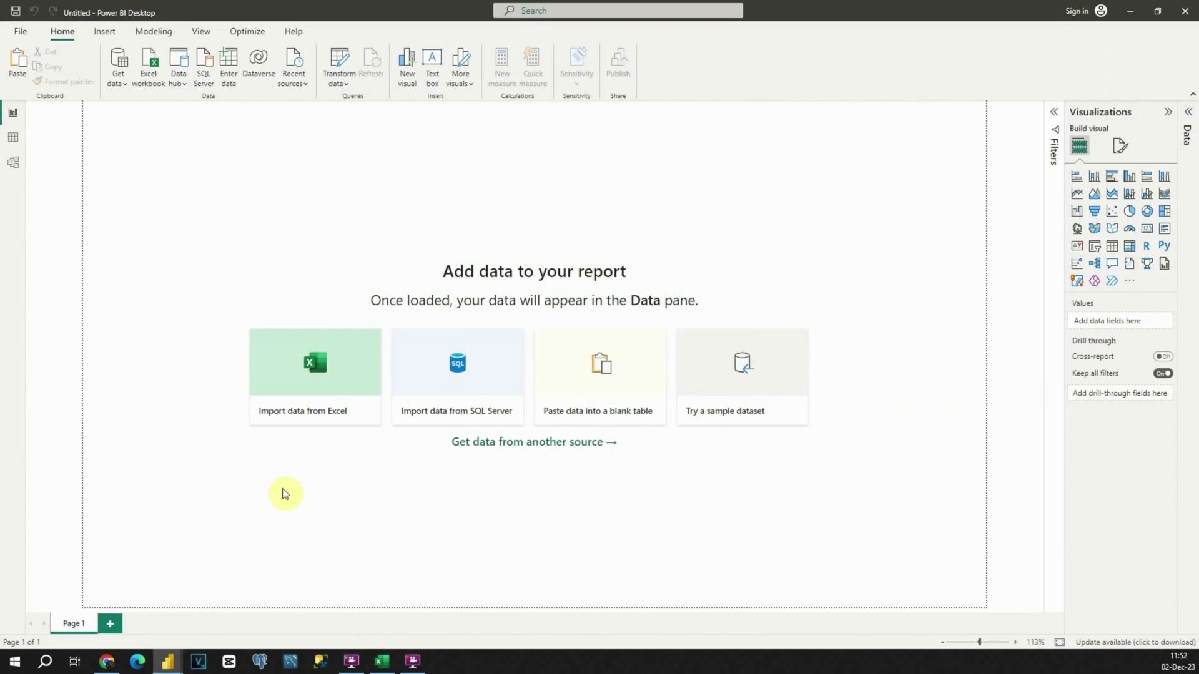
Import the Orders, People and Returns tables from the Orders (Three Tables) Excel workbook, choosing to transform the data before loading.
{"action": "left_click", "coordinate": [118, 76]}
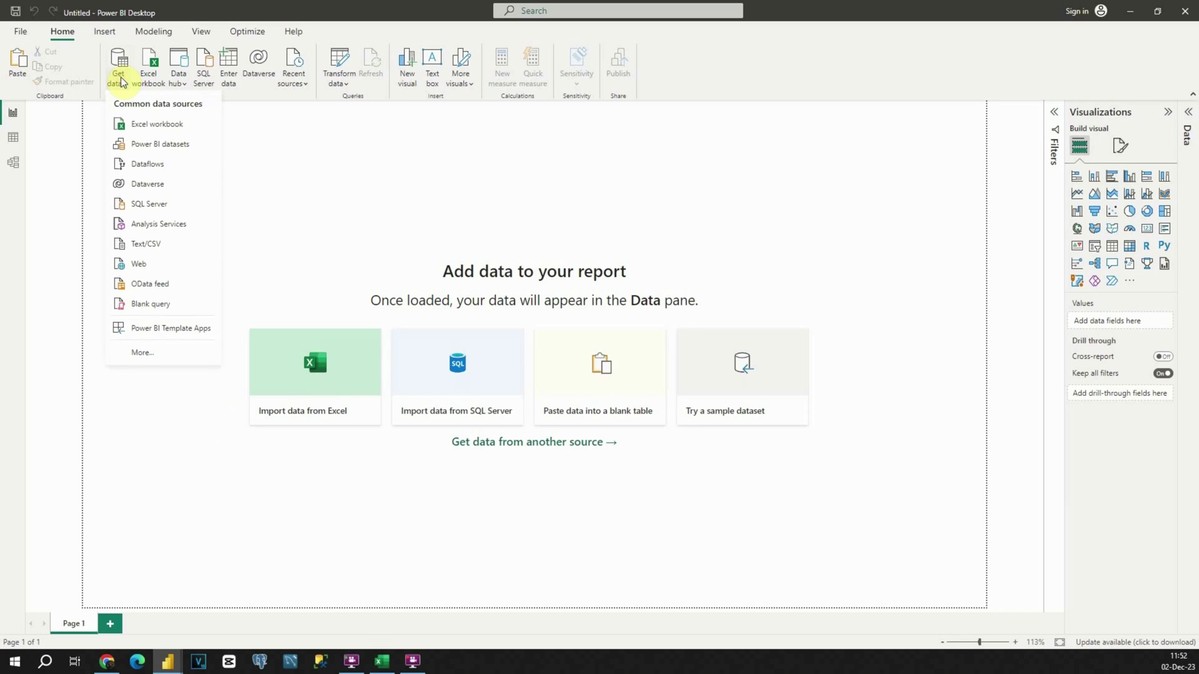
{"action": "left_click", "coordinate": [148, 128]}
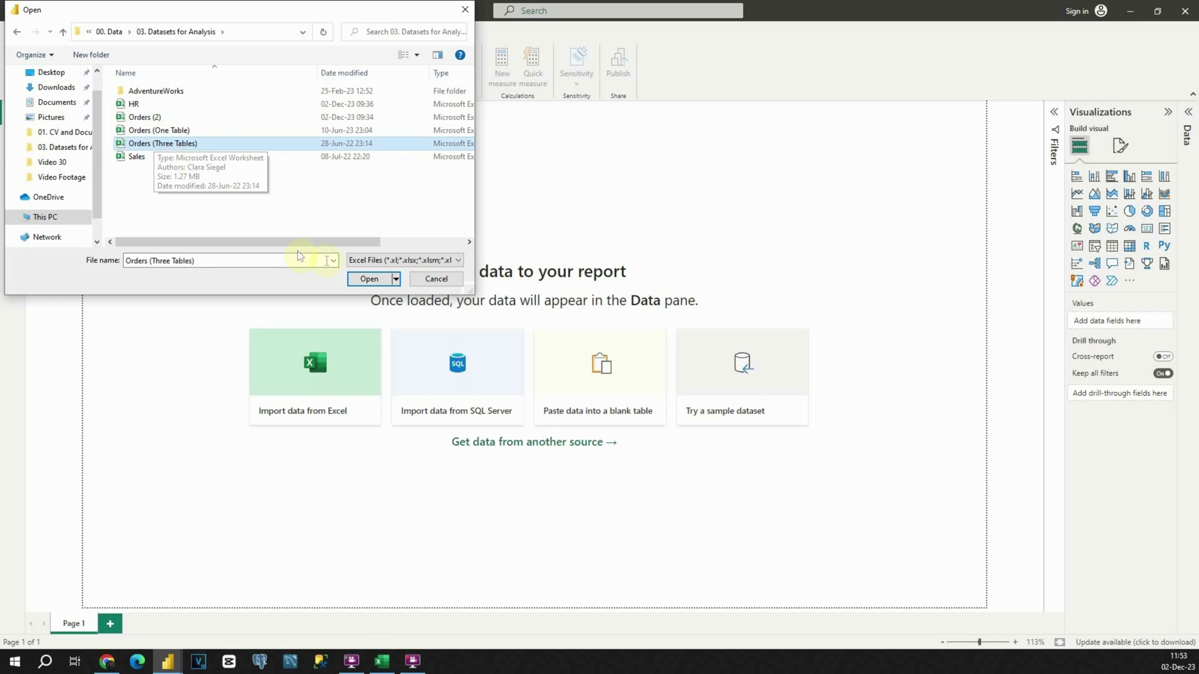
{"action": "left_click", "coordinate": [369, 279]}
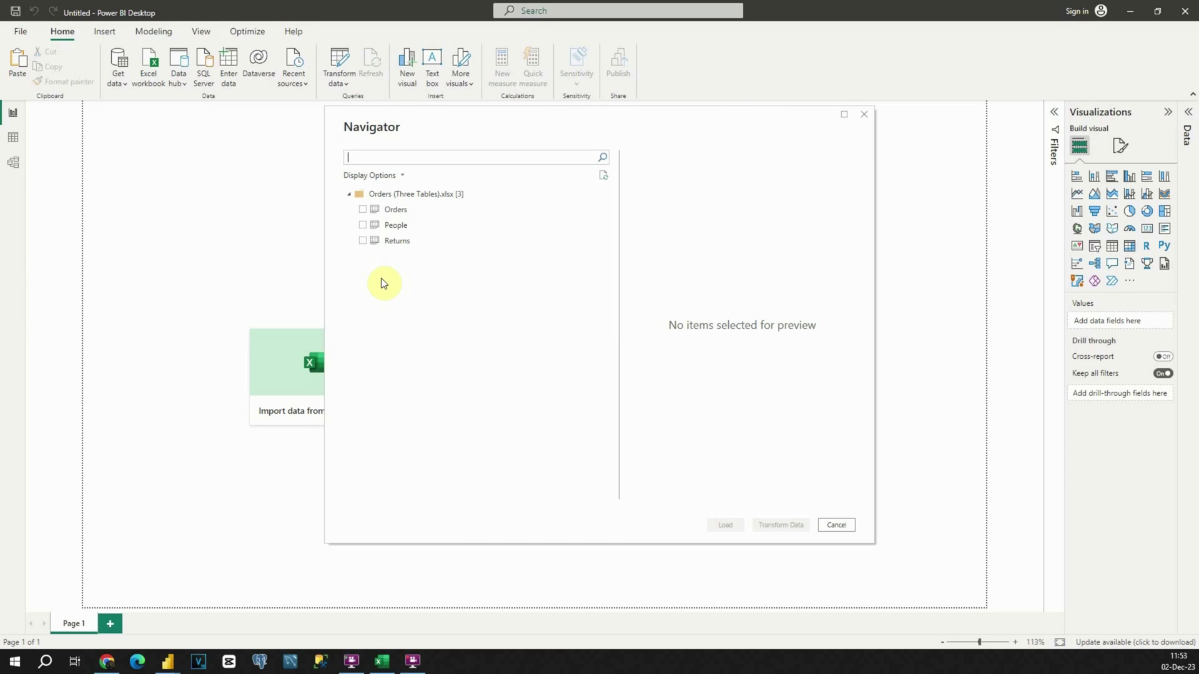
{"action": "left_click", "coordinate": [362, 209]}
{"action": "left_click", "coordinate": [365, 225]}
{"action": "left_click", "coordinate": [363, 239]}
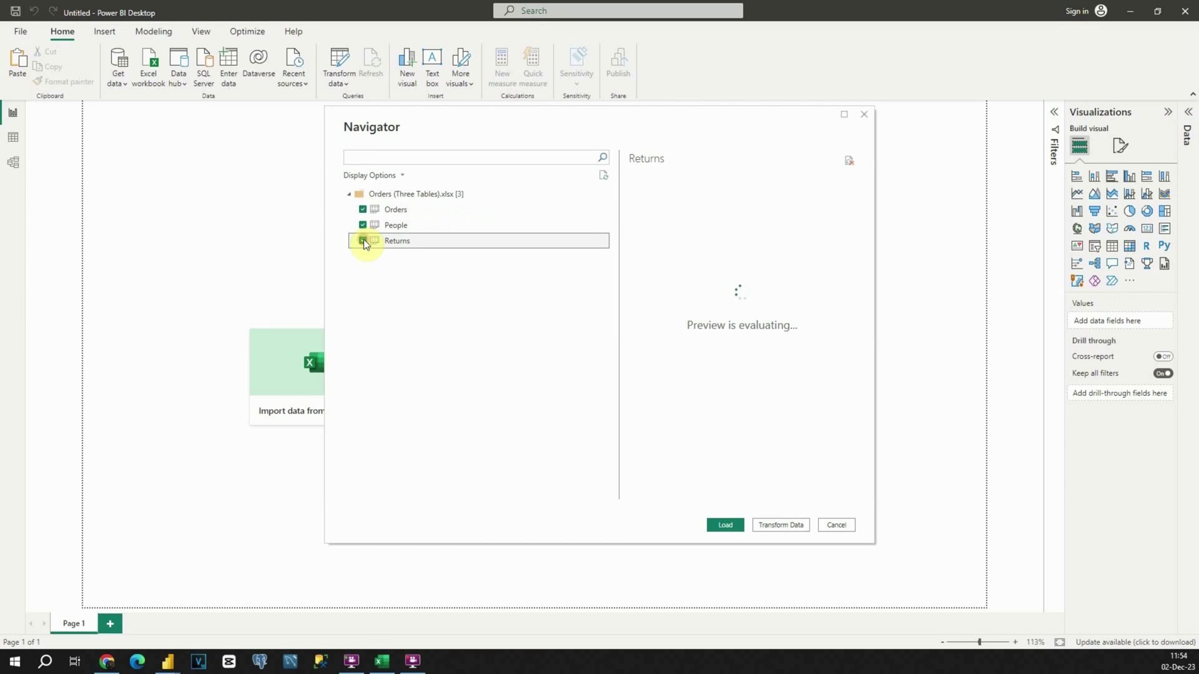
{"action": "left_click", "coordinate": [780, 524]}
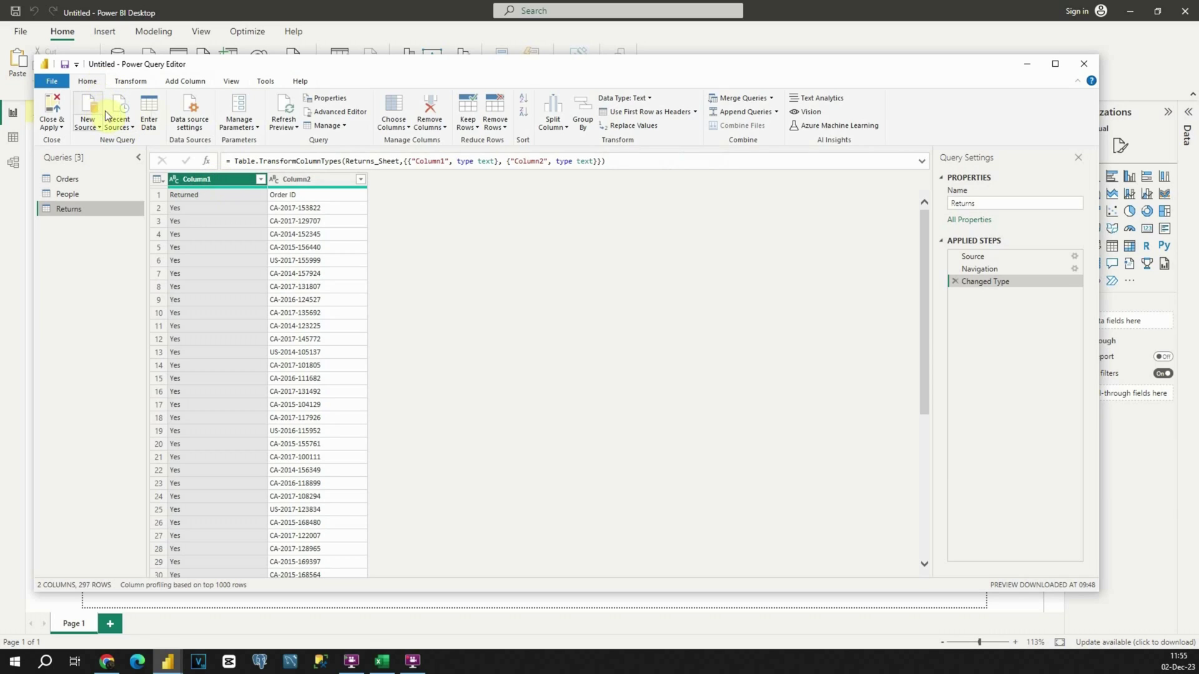
Promote the first row to headers in the Returns and People queries, and apply the changes to the report.
{"action": "left_click", "coordinate": [638, 118]}
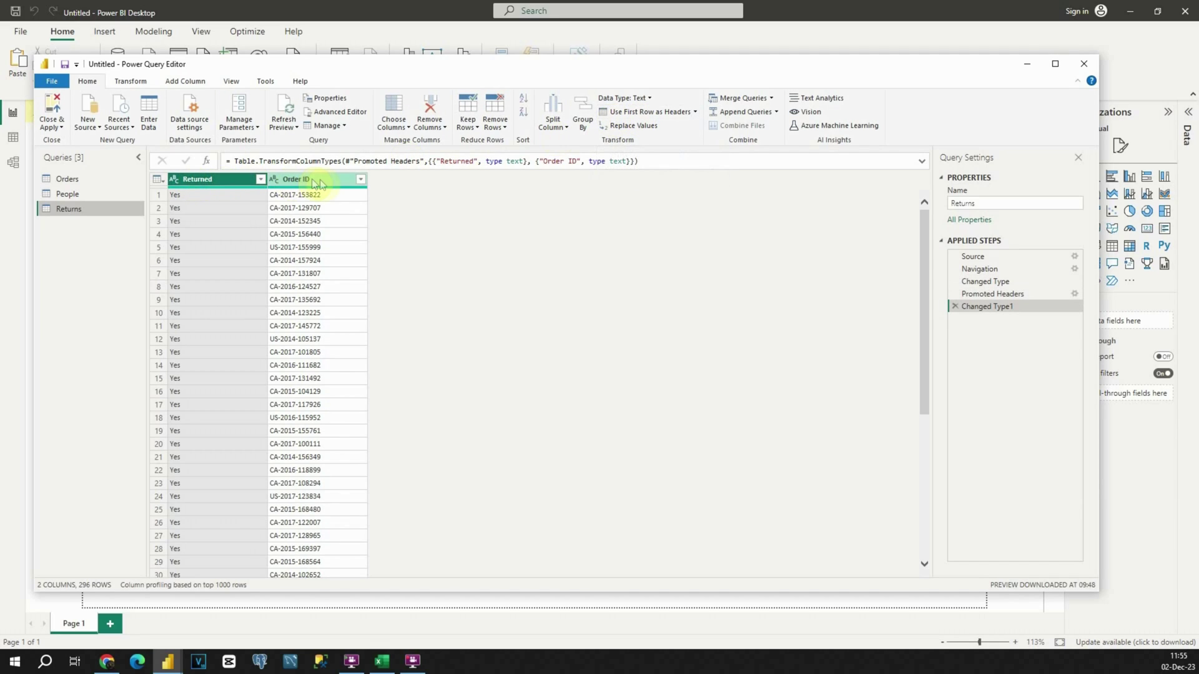
{"action": "left_click", "coordinate": [78, 179]}
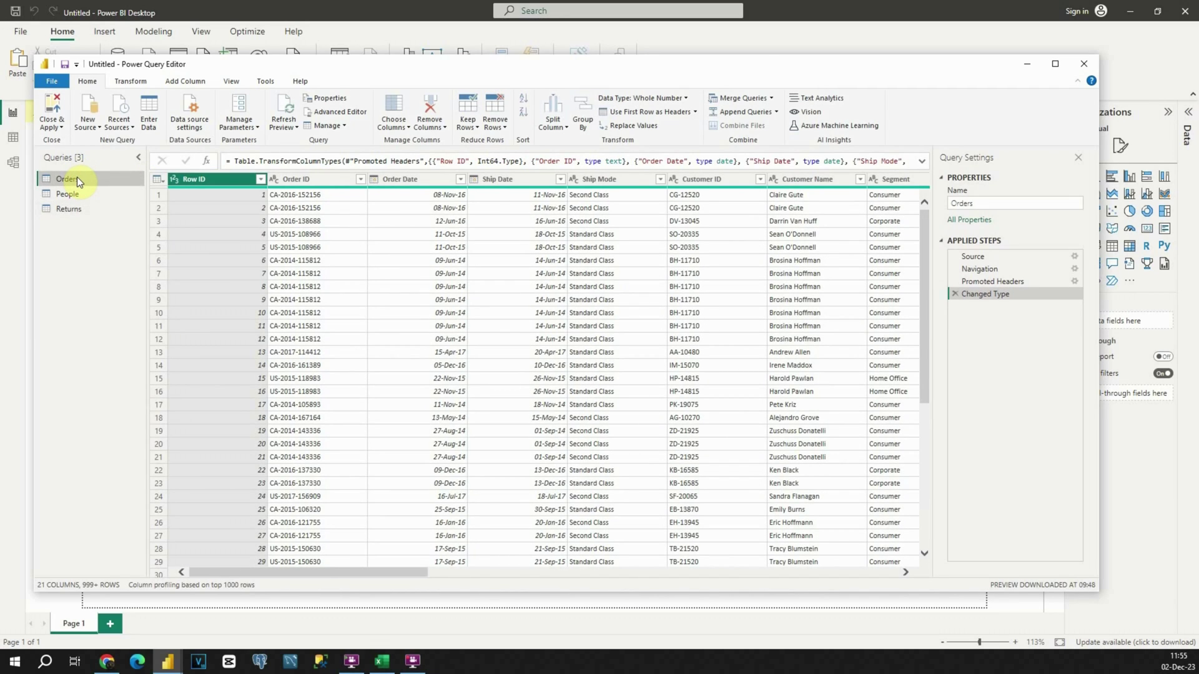
{"action": "left_click", "coordinate": [69, 193]}
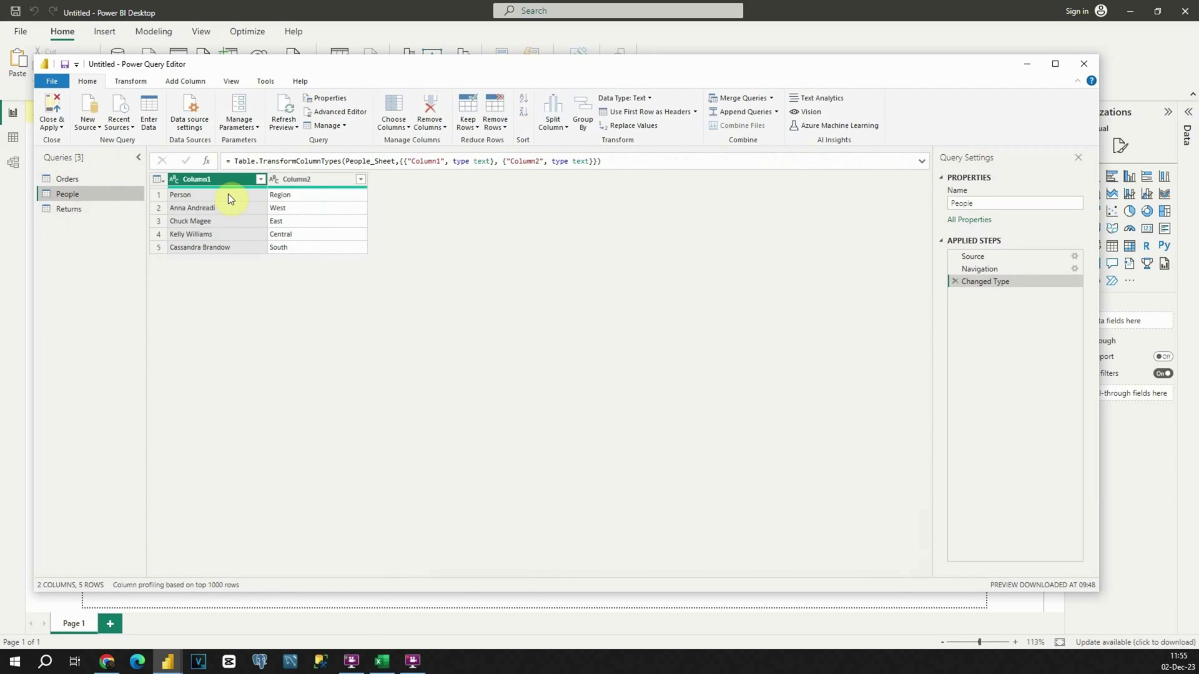
{"action": "left_click", "coordinate": [628, 118]}
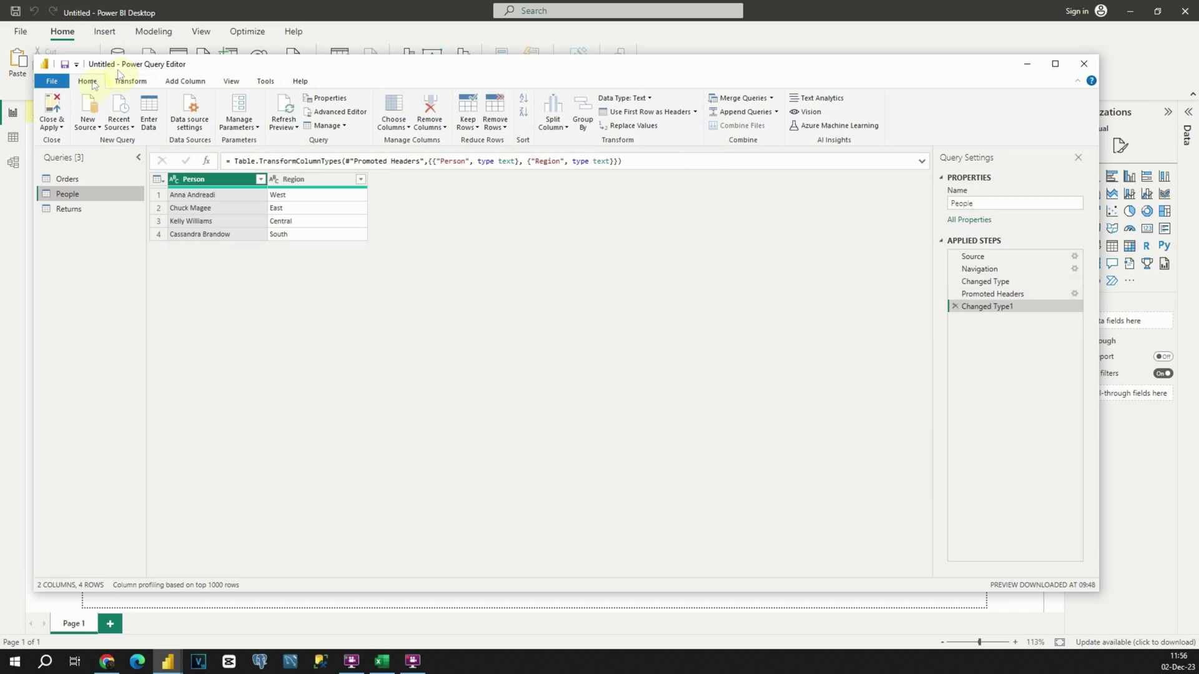
{"action": "left_click", "coordinate": [51, 107]}
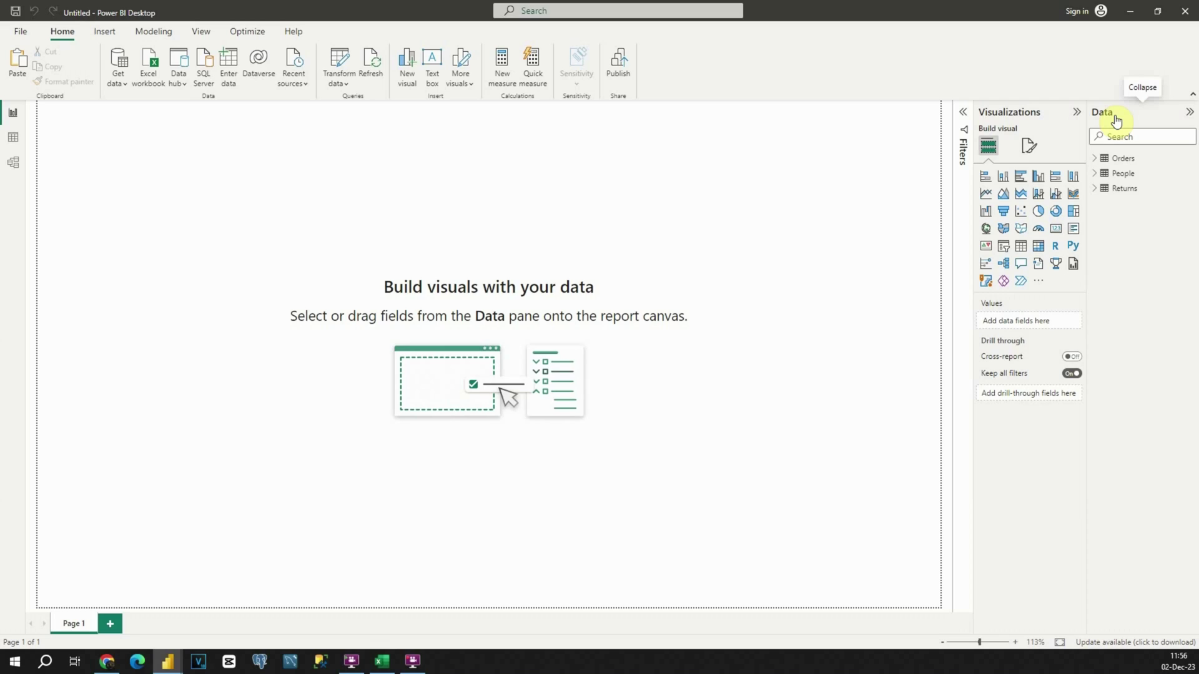
Expand the Orders, People and Returns tables to examine their fields.
{"action": "left_click", "coordinate": [1094, 159]}
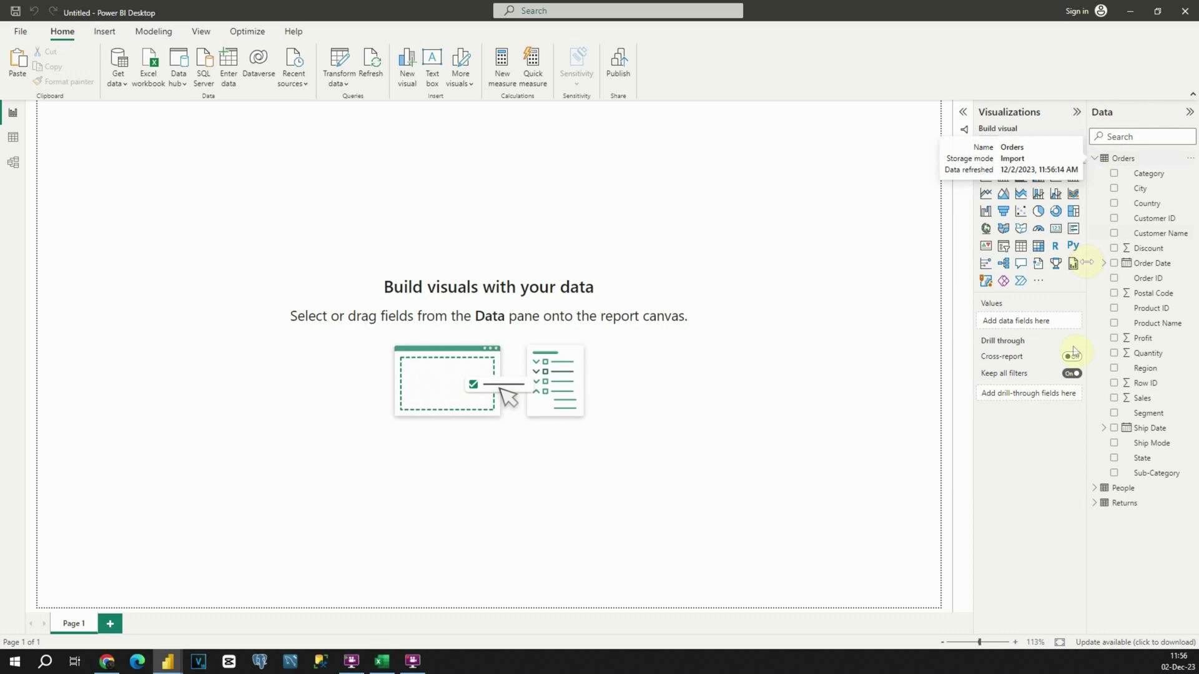
{"action": "left_click", "coordinate": [1092, 489]}
{"action": "left_click", "coordinate": [1095, 534]}
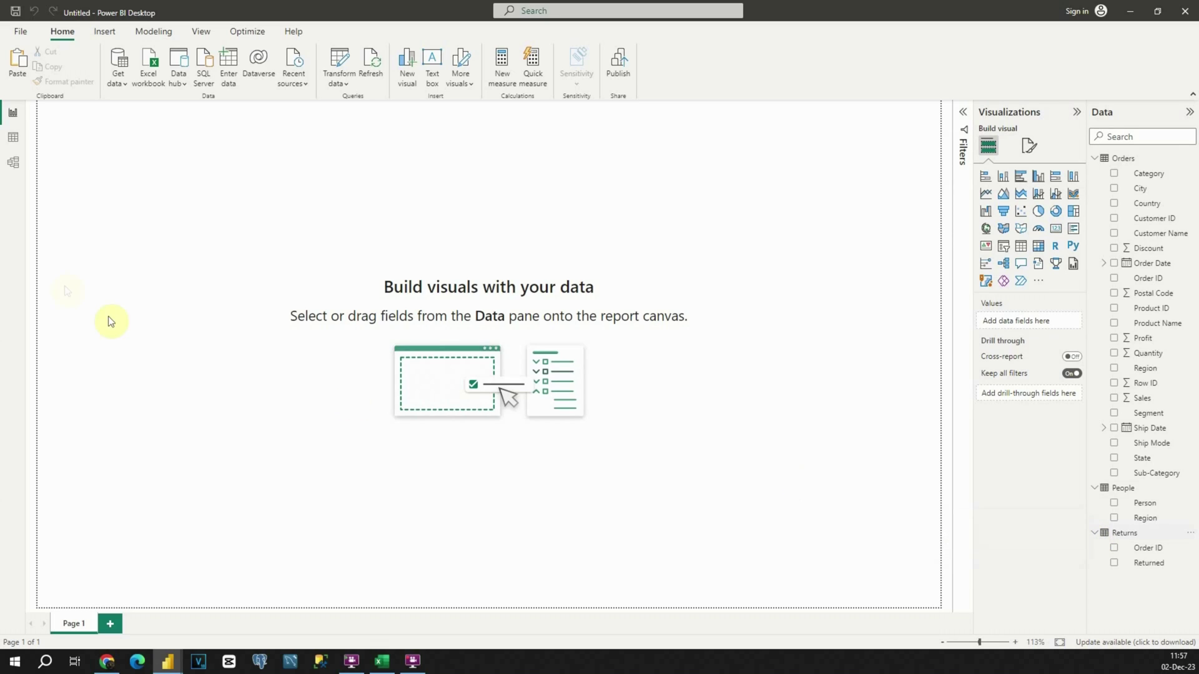
Check the Orders–People relationship in the data model and relate Returns to Orders by Order ID.
{"action": "left_click", "coordinate": [11, 166]}
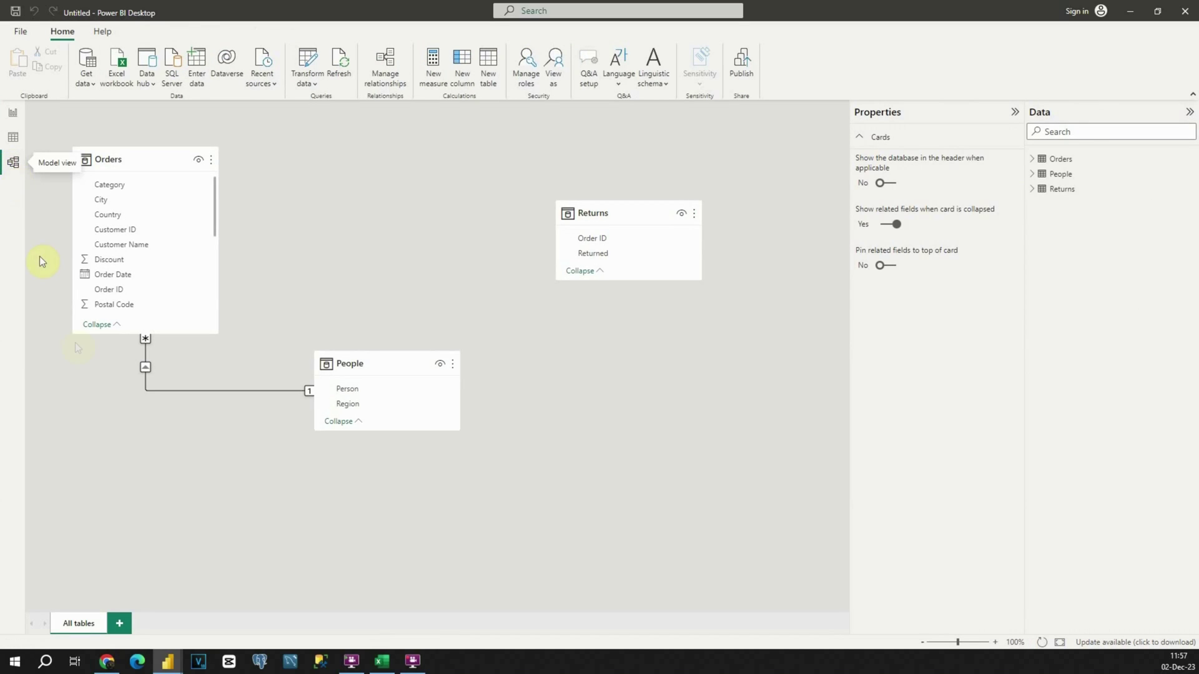
{"action": "left_click", "coordinate": [148, 388]}
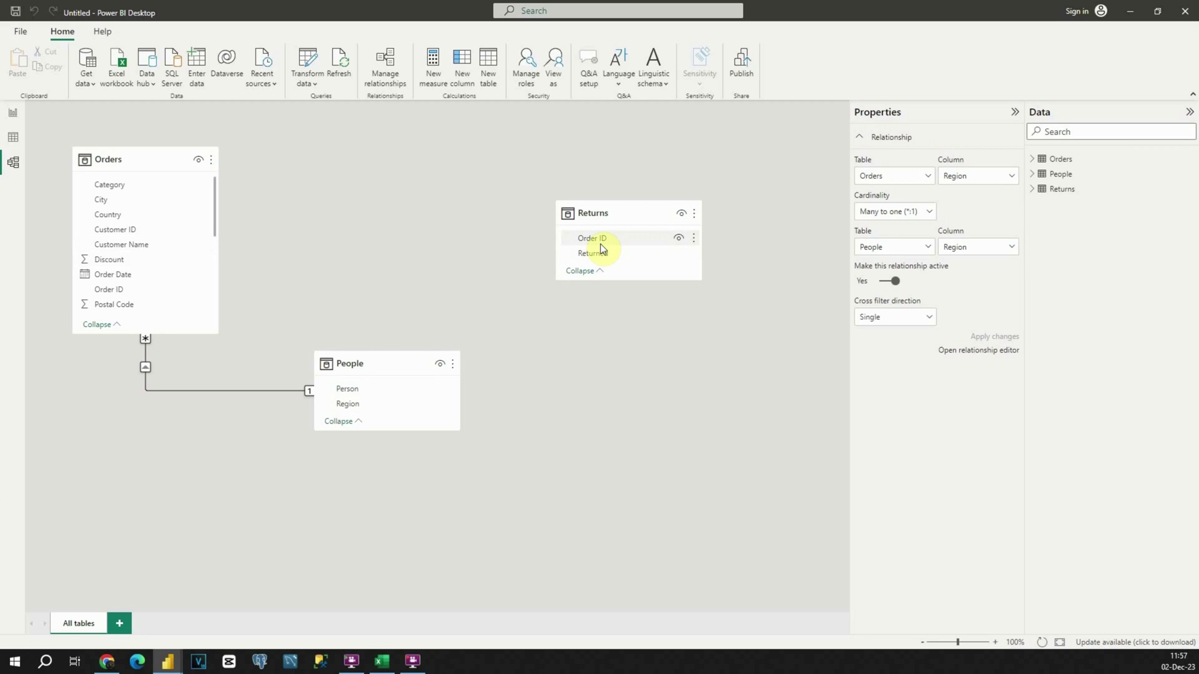
{"action": "left_click_drag", "start_coordinate": [601, 240], "coordinate": [118, 291]}
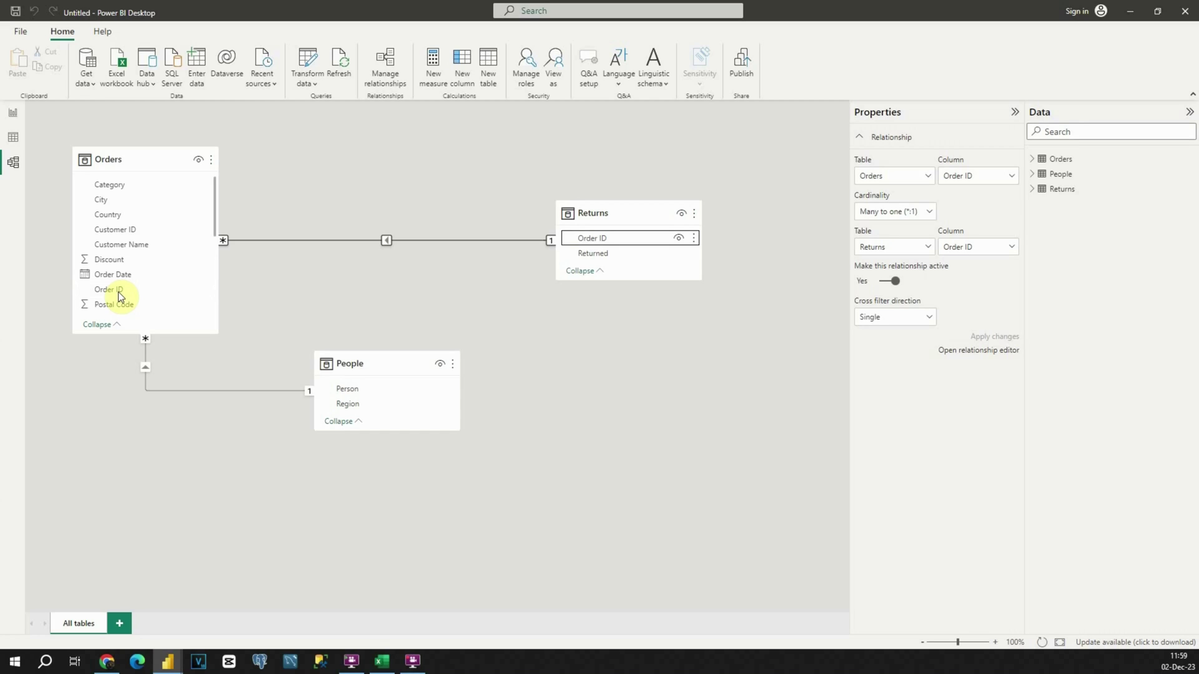
Set the report page's canvas background to the Desktop image 44436-3840x2160-navy-blue-background-photo-desktop-4k.
{"action": "left_click", "coordinate": [12, 113]}
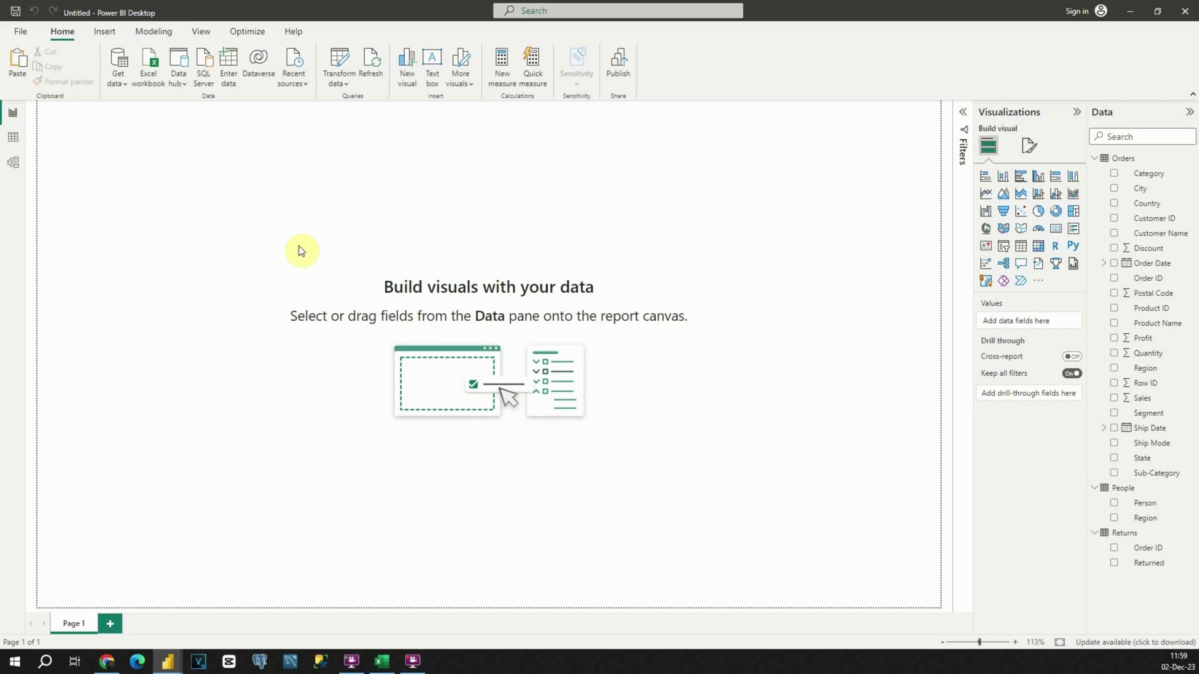
{"action": "left_click", "coordinate": [1029, 145]}
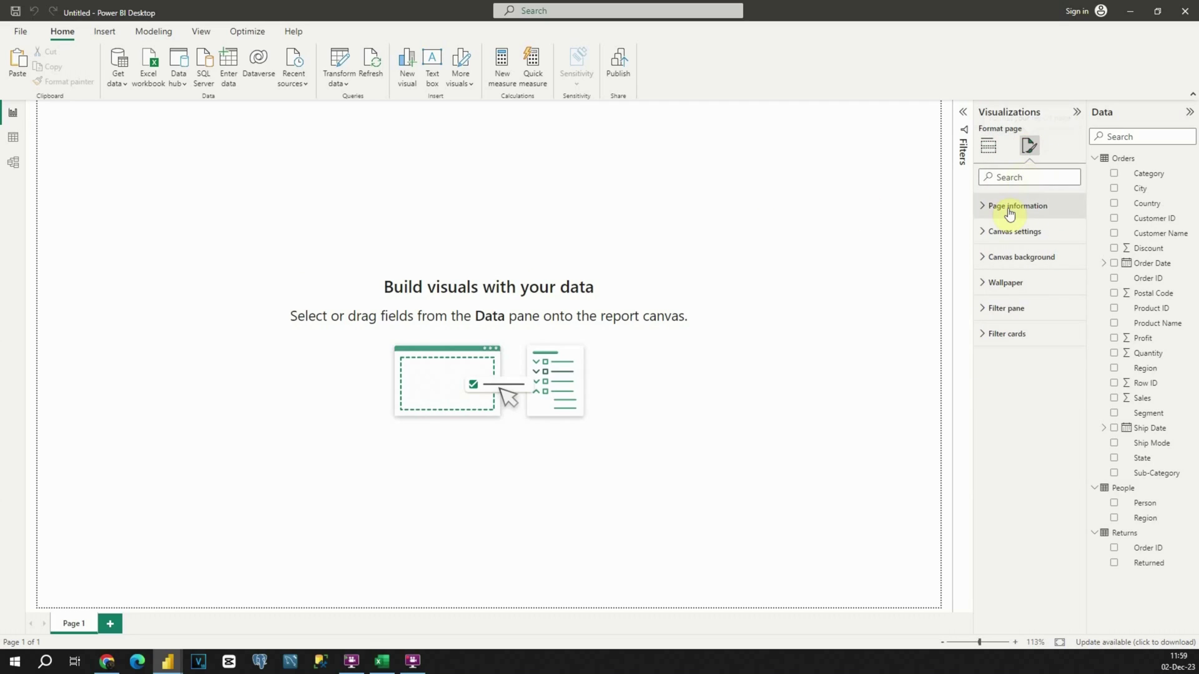
{"action": "left_click", "coordinate": [986, 260]}
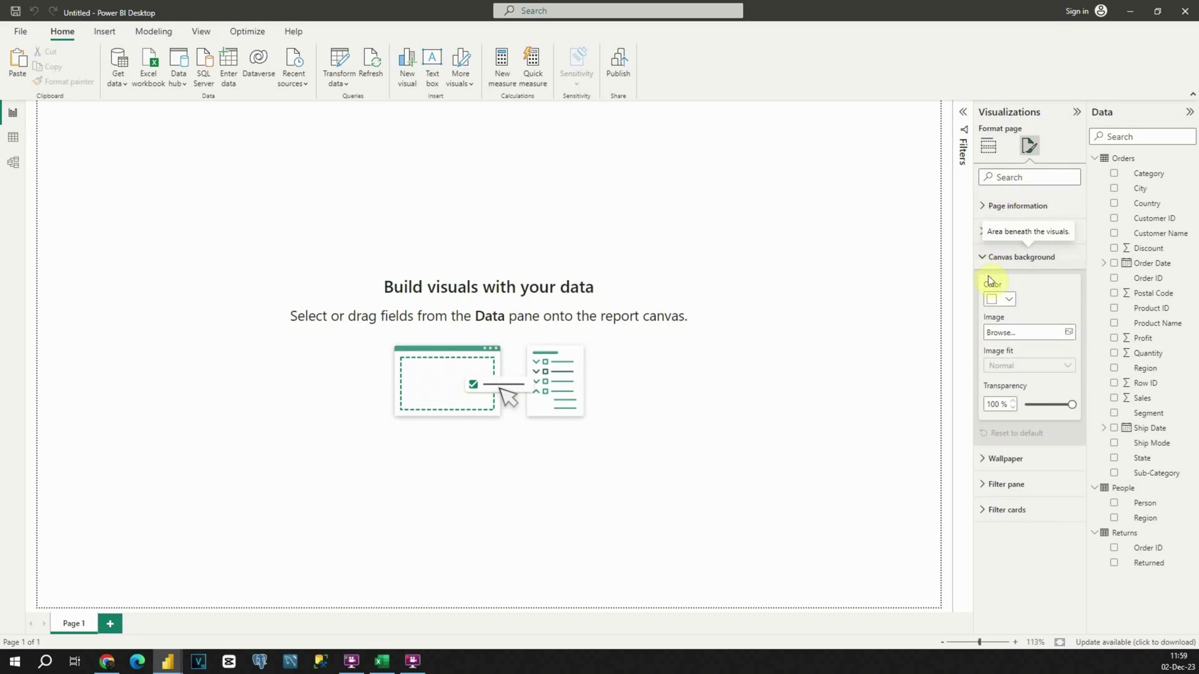
{"action": "left_click", "coordinate": [1014, 333]}
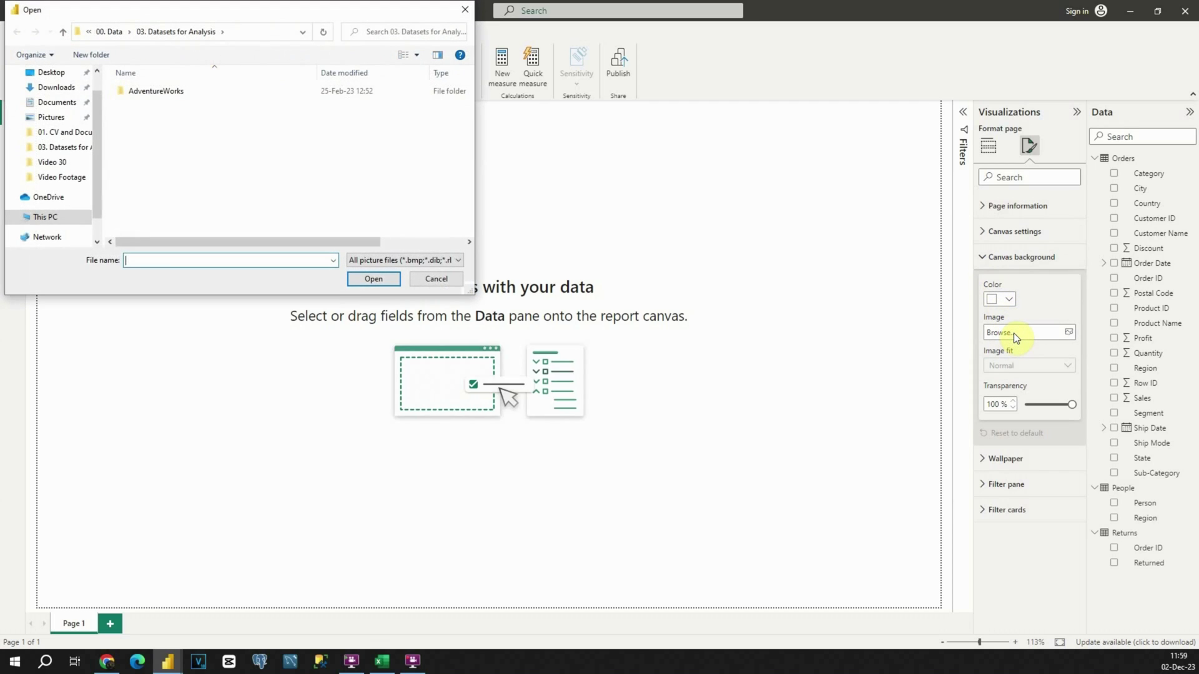
{"action": "scroll", "coordinate": [88, 123], "scroll_direction": "up", "scroll_amount": 1}
{"action": "left_click", "coordinate": [46, 98]}
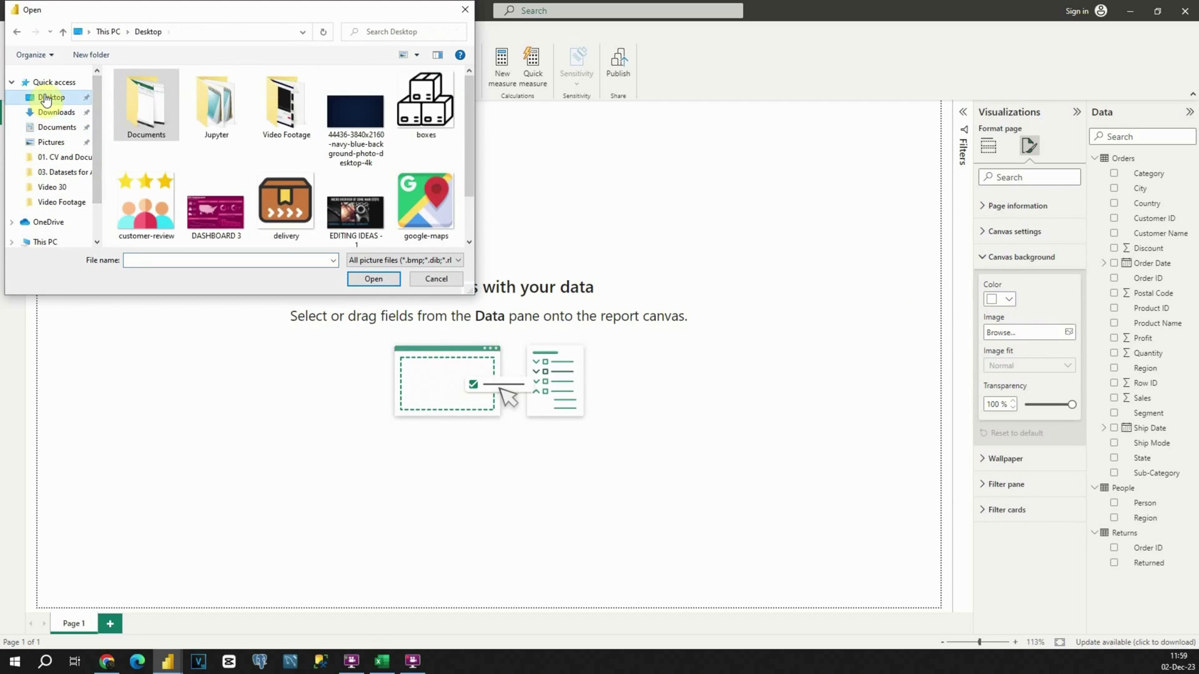
{"action": "left_click", "coordinate": [345, 115]}
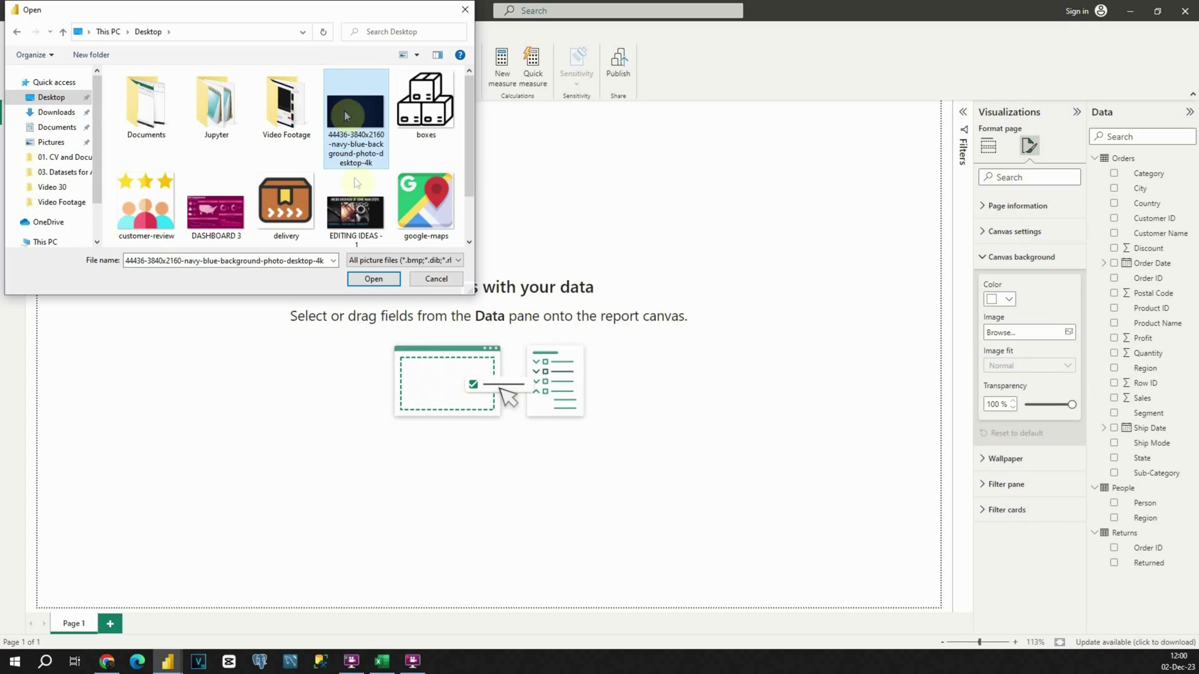
{"action": "left_click", "coordinate": [373, 278]}
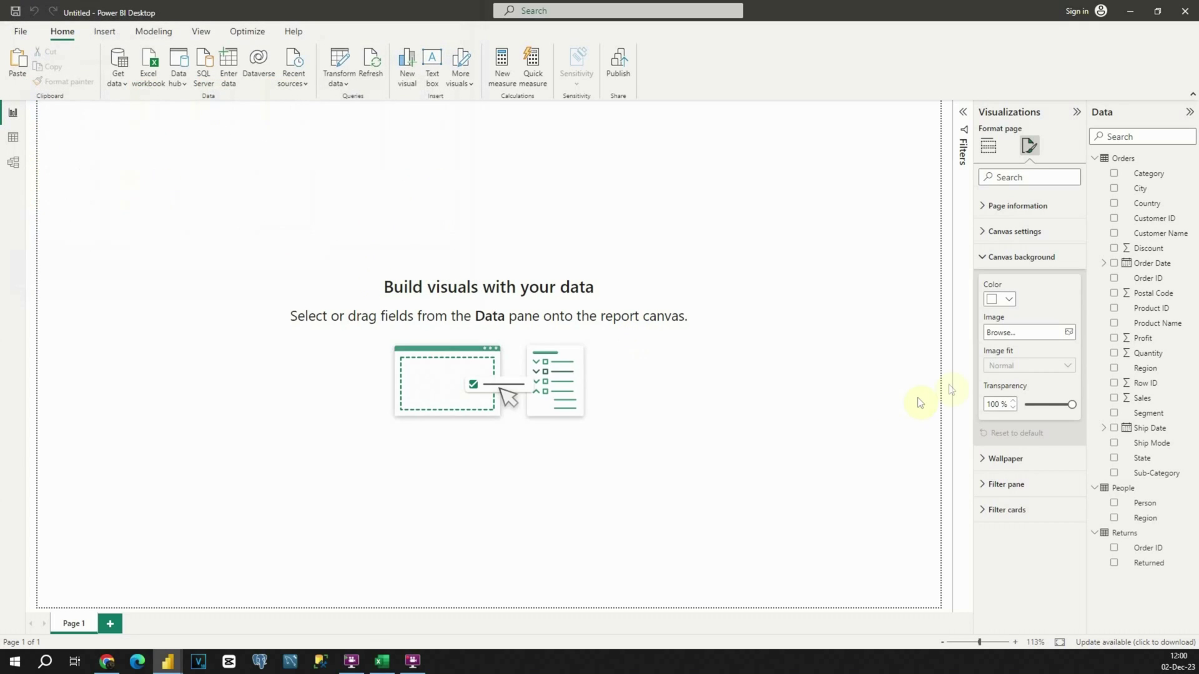
Set the canvas background's image fit to Fit and its transparency to 0%.
{"action": "left_click", "coordinate": [1023, 369]}
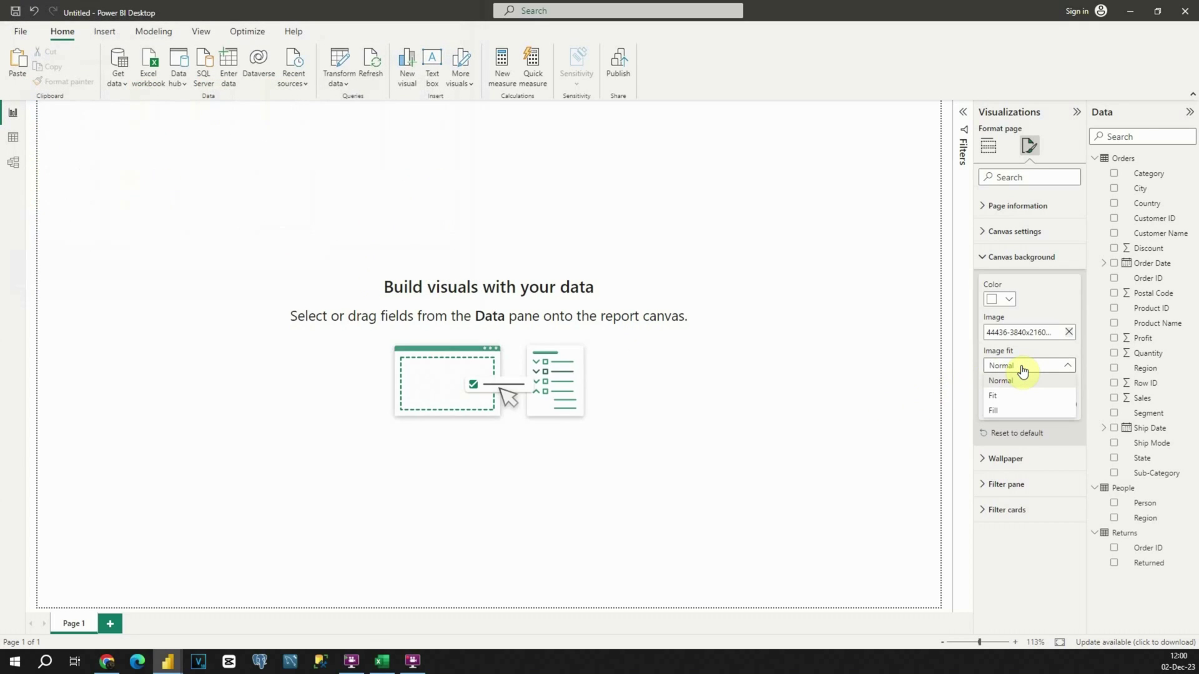
{"action": "left_click", "coordinate": [1002, 396]}
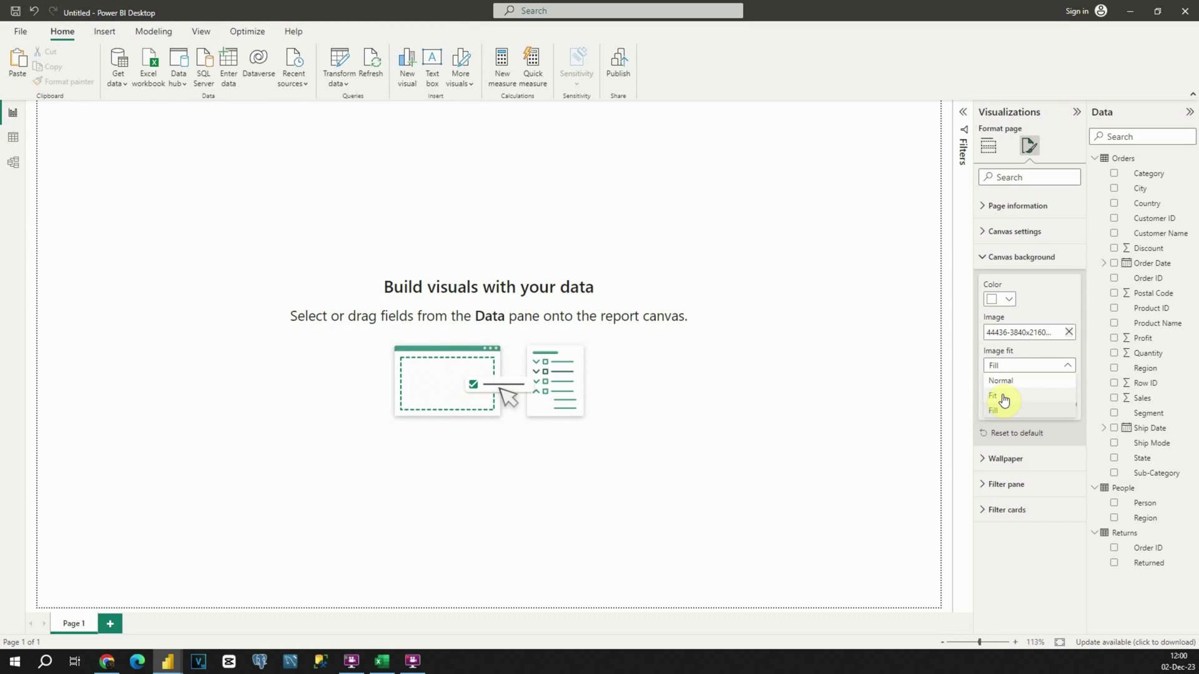
{"action": "double_click", "coordinate": [992, 403]}
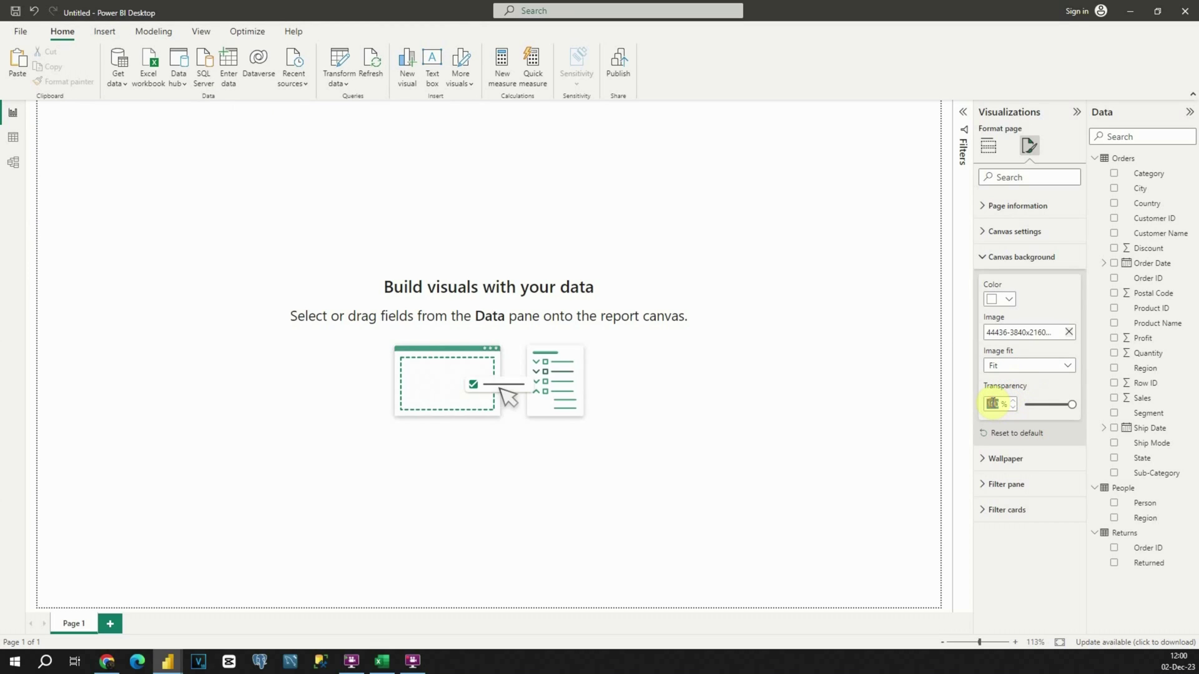
{"action": "type", "text": "0"}
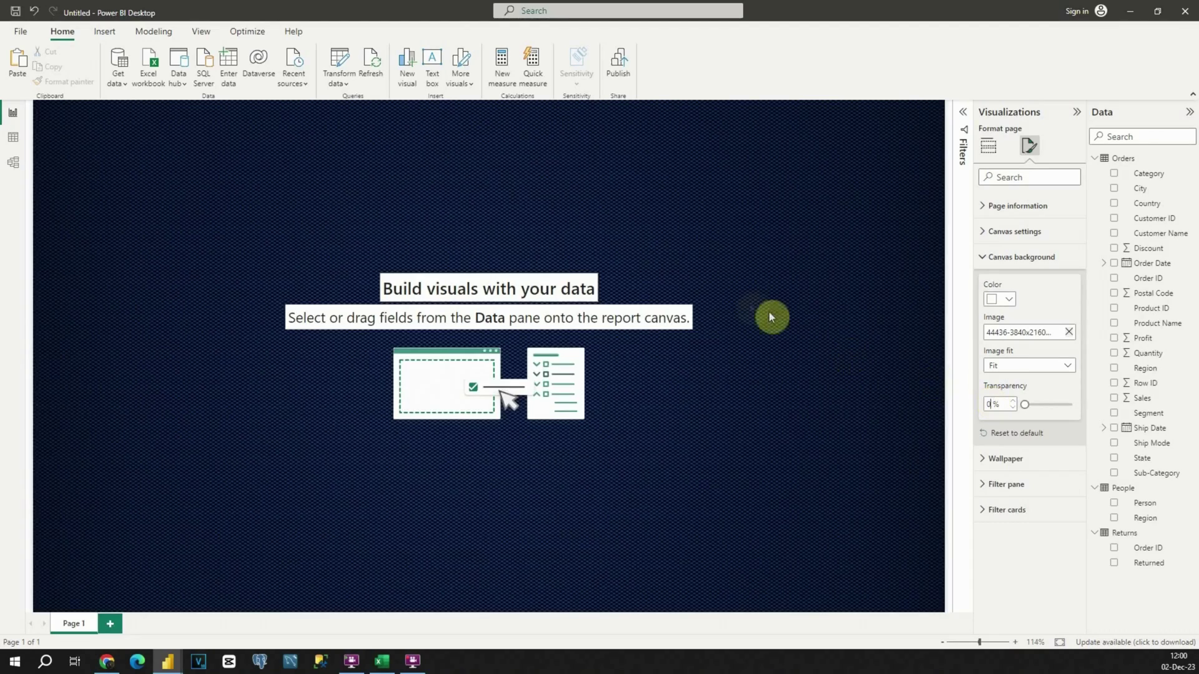
{"action": "left_click", "coordinate": [750, 302]}
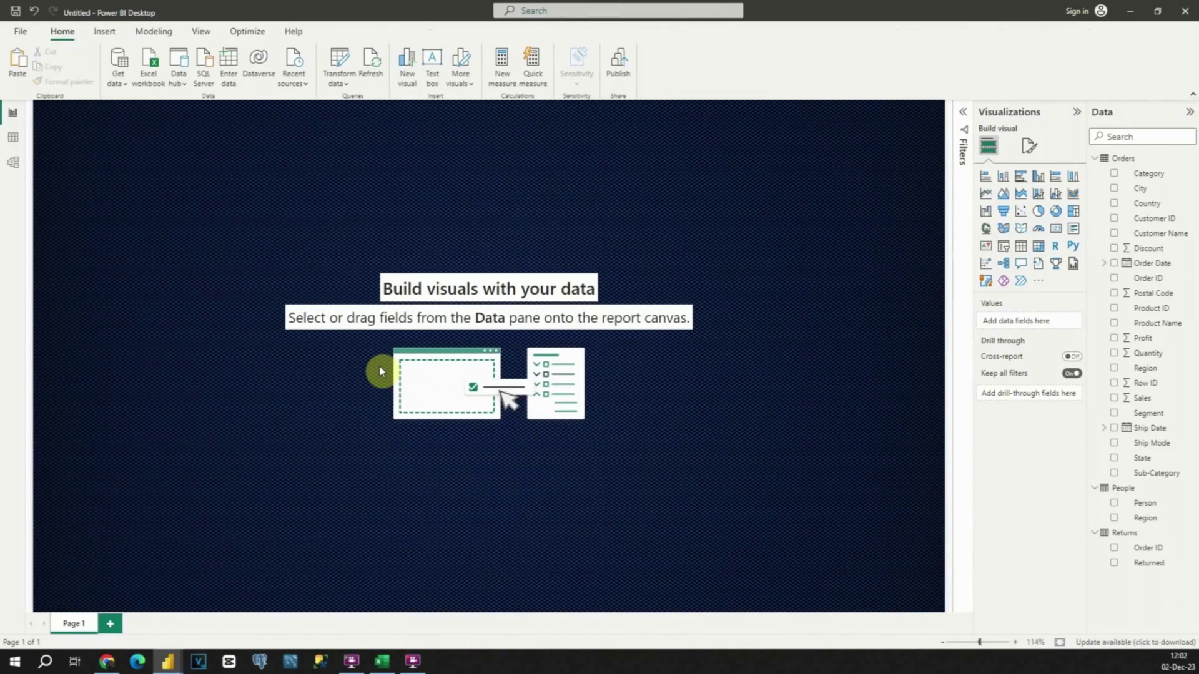
Add a text box reading SALES ANALYSIS at the page's upper left, in bold 54-point Corbel.
{"action": "left_click", "coordinate": [432, 62]}
{"action": "type", "text": "SALES ANALYSIS"}
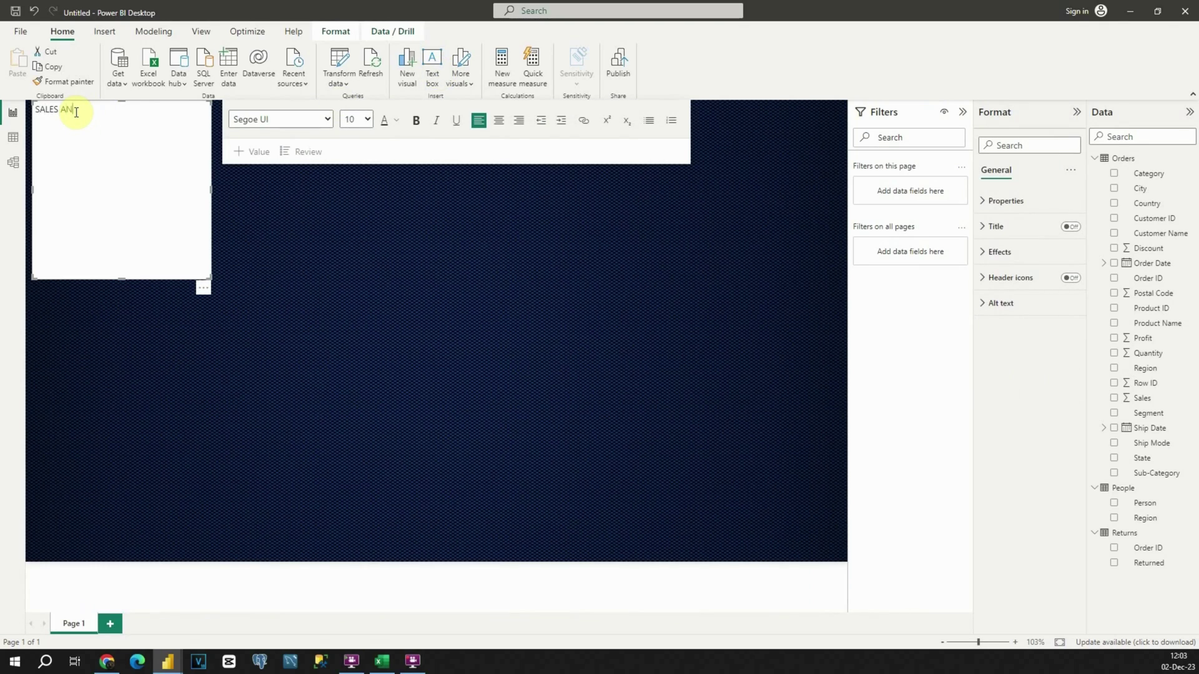
{"action": "triple_click", "coordinate": [76, 110]}
{"action": "left_click", "coordinate": [369, 119]}
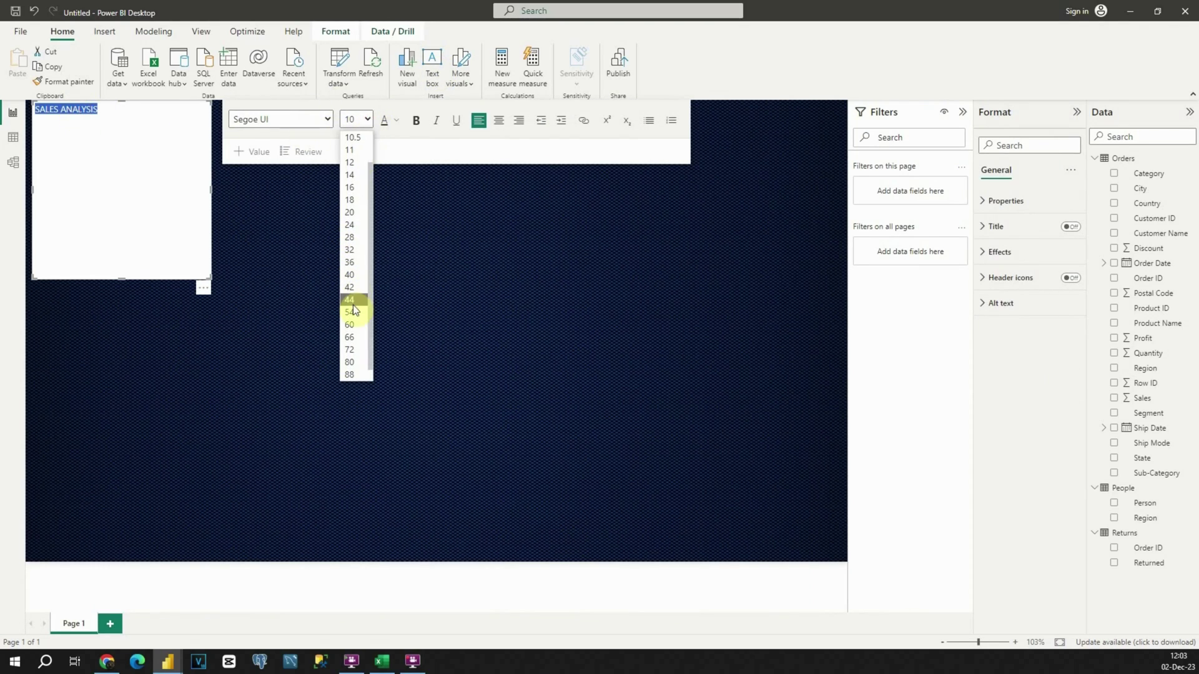
{"action": "left_click", "coordinate": [351, 310]}
{"action": "left_click", "coordinate": [325, 118]}
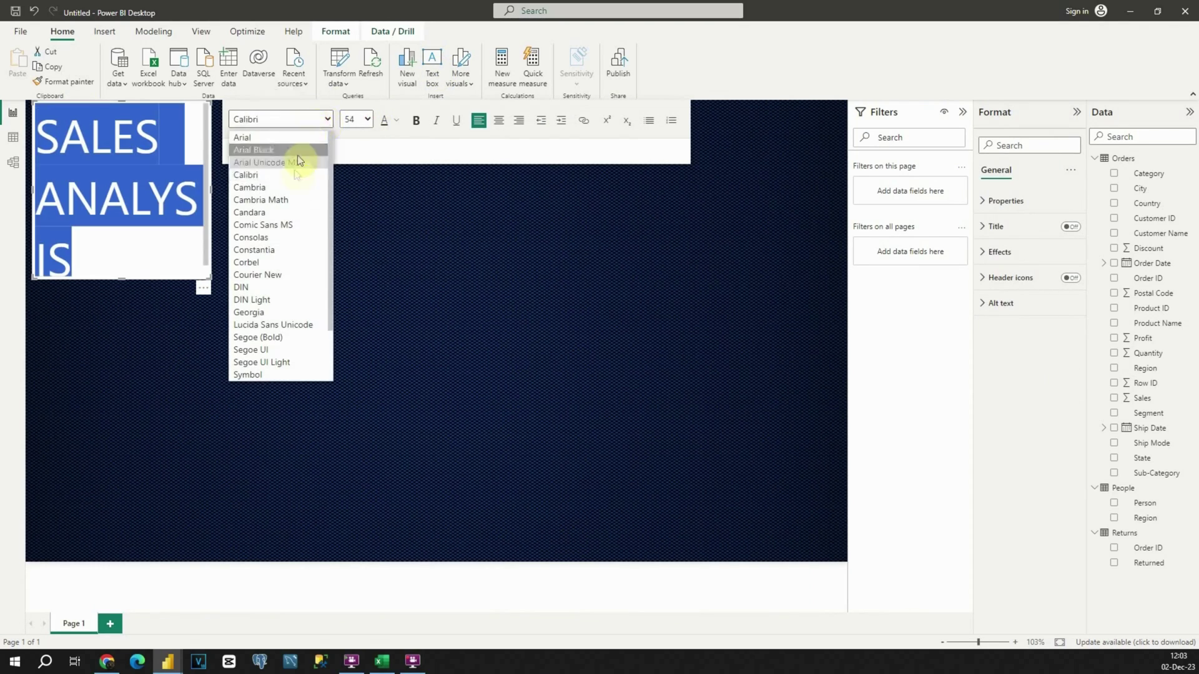
{"action": "left_click", "coordinate": [260, 261]}
{"action": "left_click", "coordinate": [416, 120]}
Color the SALES ANALYSIS title lime green and resize its text box so the title fits on one line.
{"action": "left_click", "coordinate": [396, 120]}
{"action": "key", "text": "ctrl+v"}
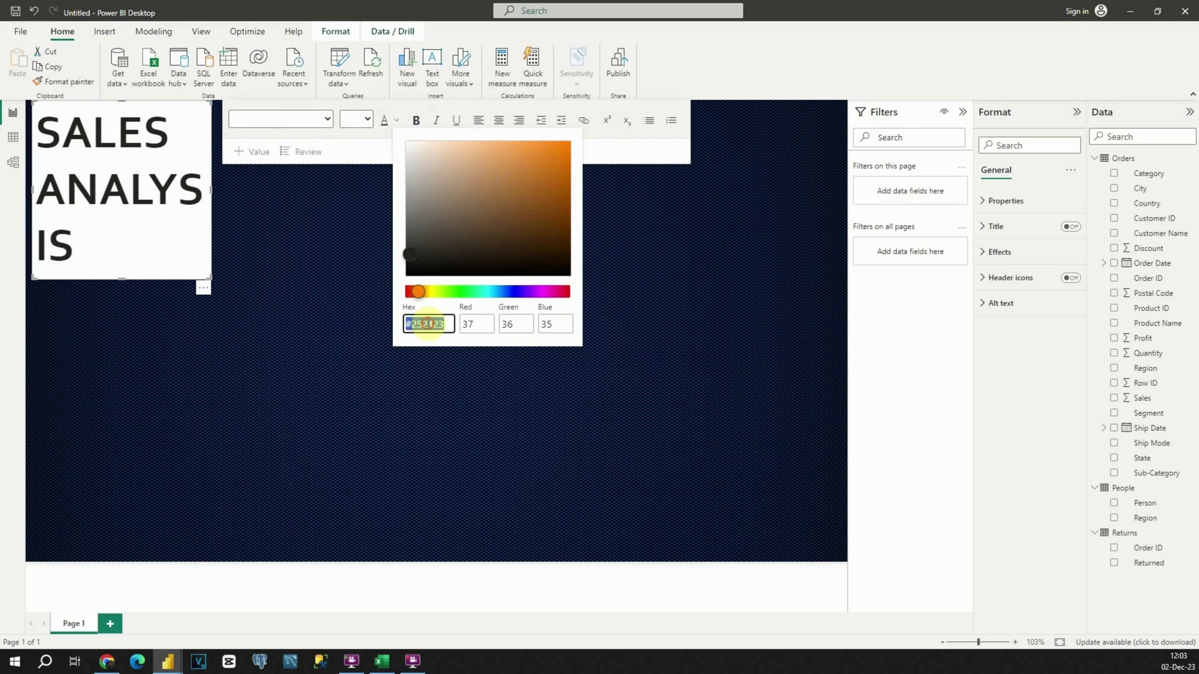
{"action": "key", "text": "Return"}
{"action": "left_click", "coordinate": [308, 227]}
{"action": "left_click_drag", "start_coordinate": [212, 275], "coordinate": [416, 161]}
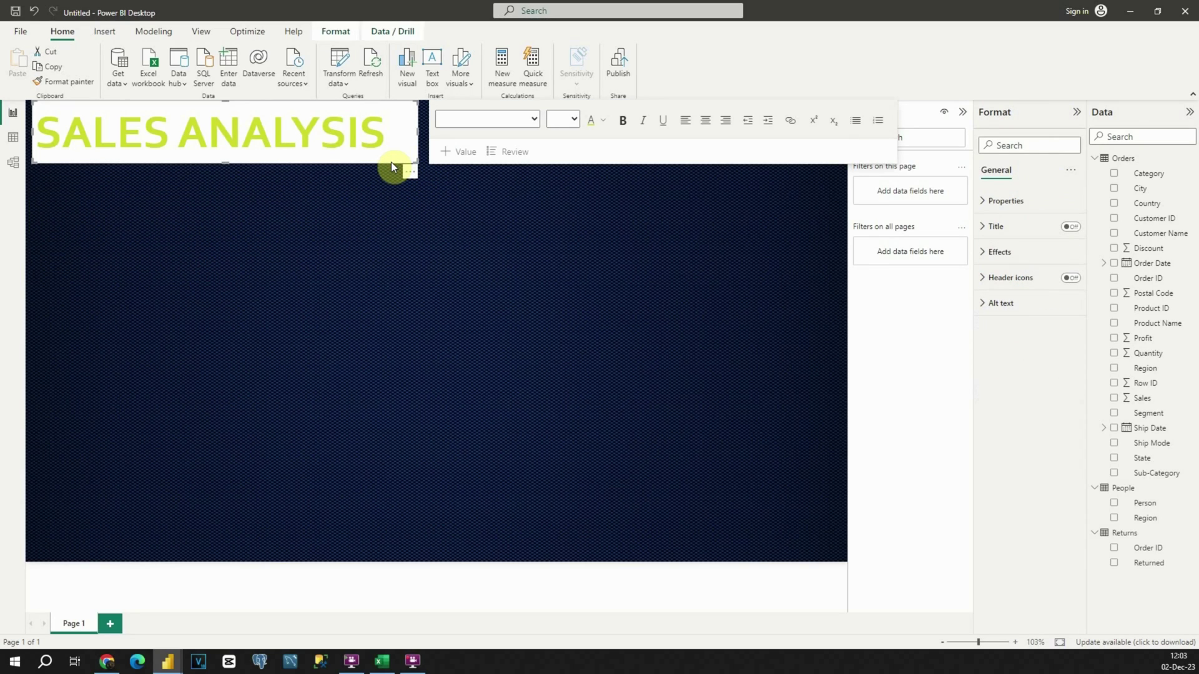
Turn off the title text box's background and shift the title slightly down from the page's top edge.
{"action": "left_click", "coordinate": [995, 253]}
{"action": "left_click", "coordinate": [1066, 282]}
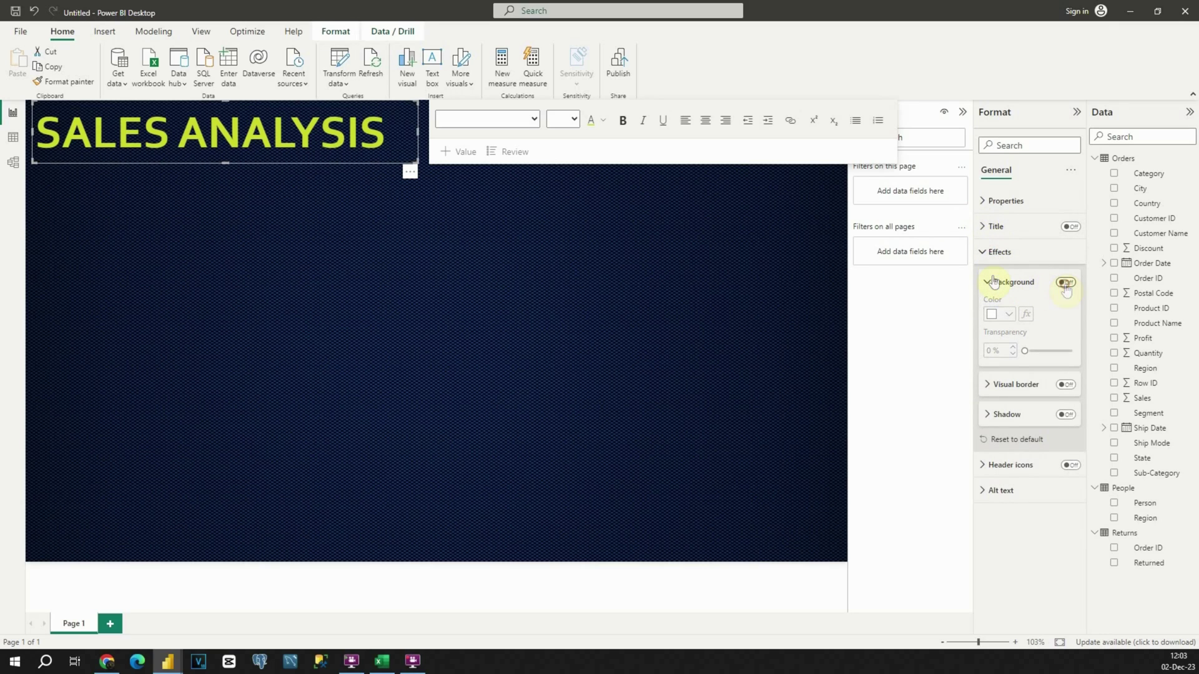
{"action": "left_click", "coordinate": [434, 197]}
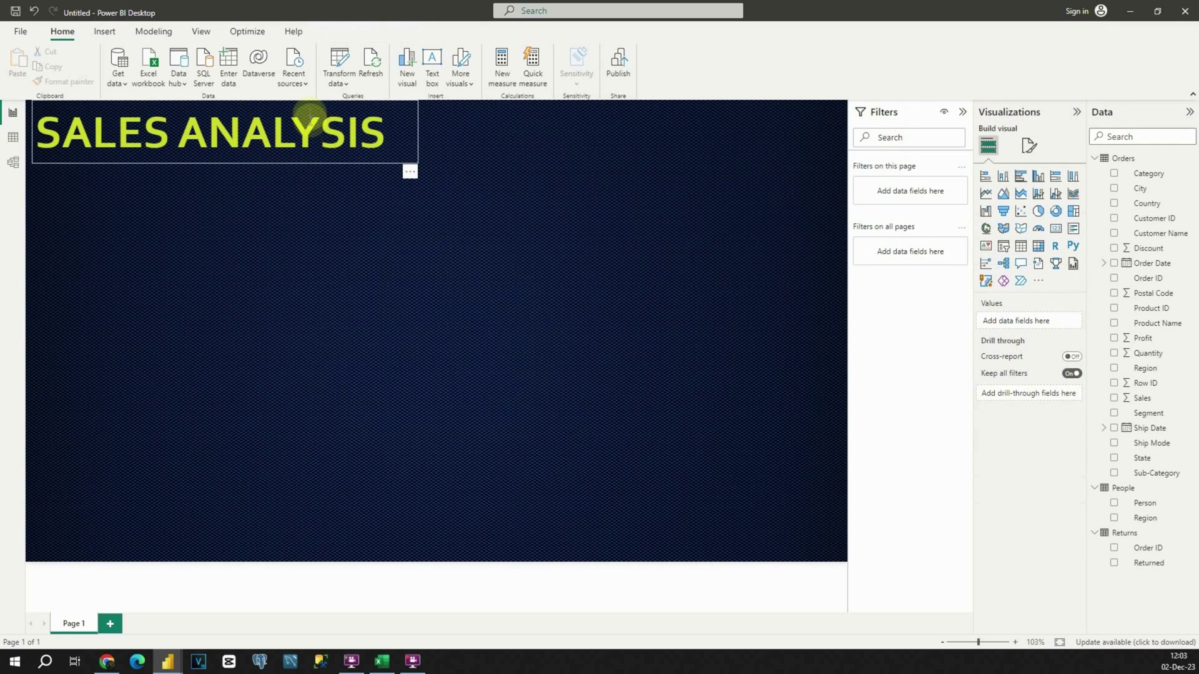
{"action": "left_click_drag", "start_coordinate": [414, 135], "coordinate": [414, 179]}
{"action": "left_click", "coordinate": [389, 197]}
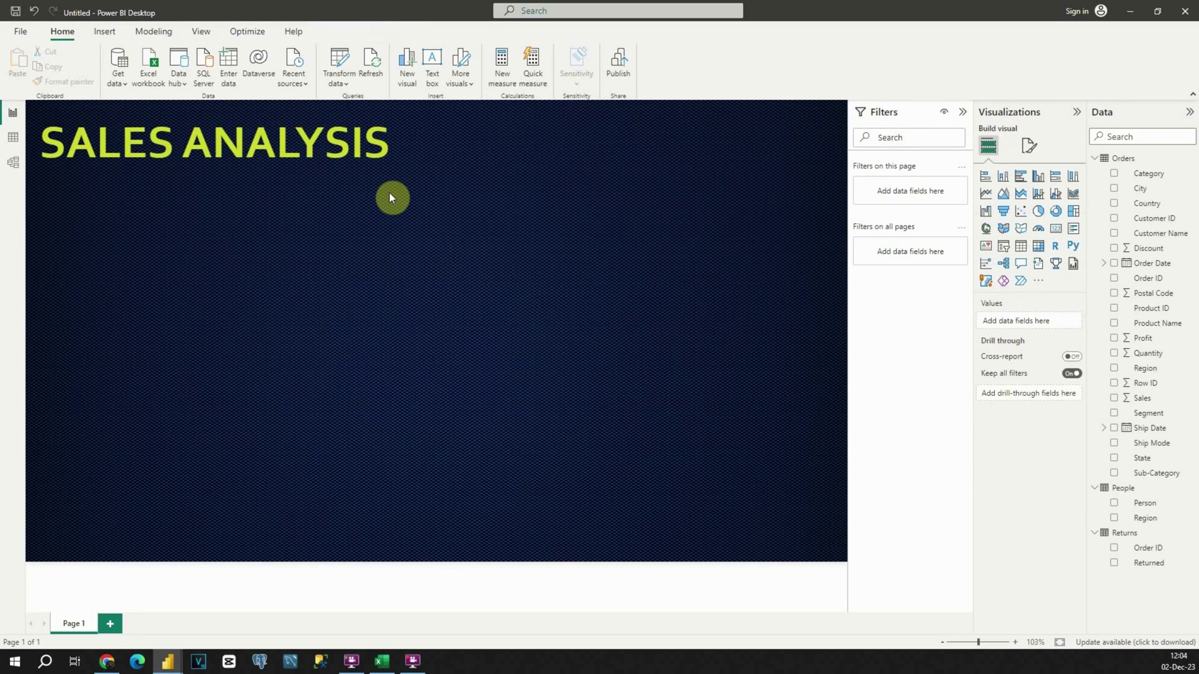
Add a second text box reading GENERAL OVERVIEW in bold white 14-point Corbel.
{"action": "left_click", "coordinate": [430, 76]}
{"action": "type", "text": "GENERAL OVERVIEW"}
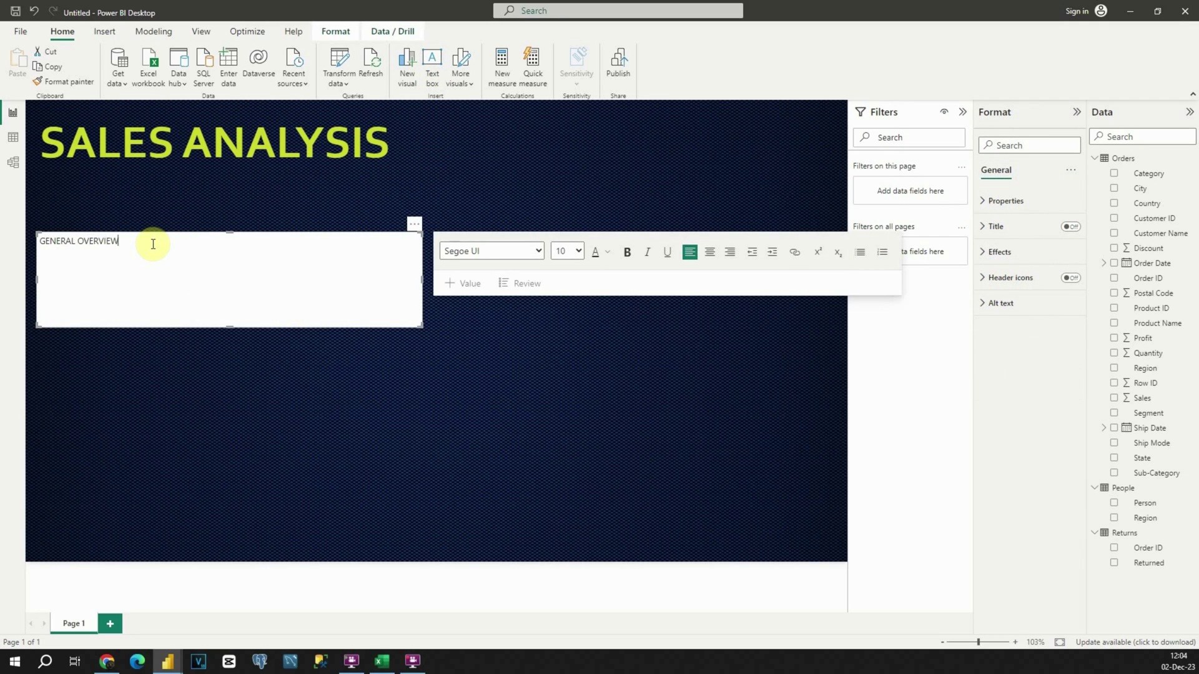
{"action": "key", "text": "ctrl+a"}
{"action": "left_click", "coordinate": [567, 251]}
{"action": "left_click", "coordinate": [565, 345]}
{"action": "left_click", "coordinate": [538, 251]}
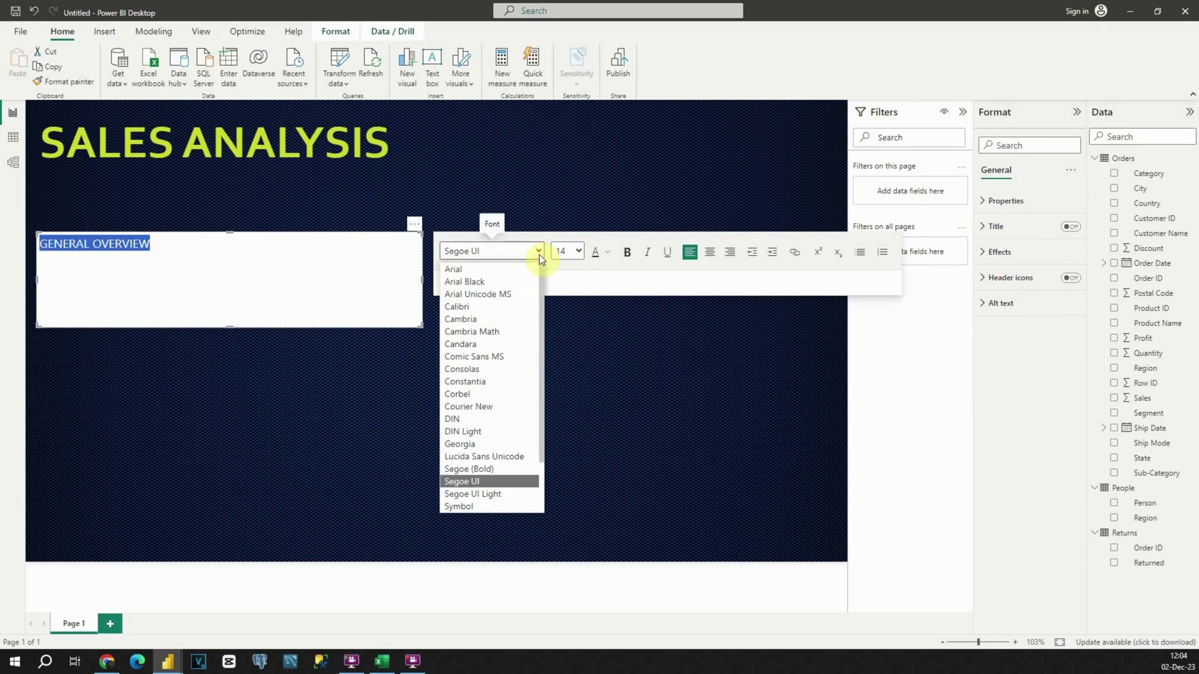
{"action": "left_click", "coordinate": [481, 347]}
{"action": "left_click", "coordinate": [627, 252]}
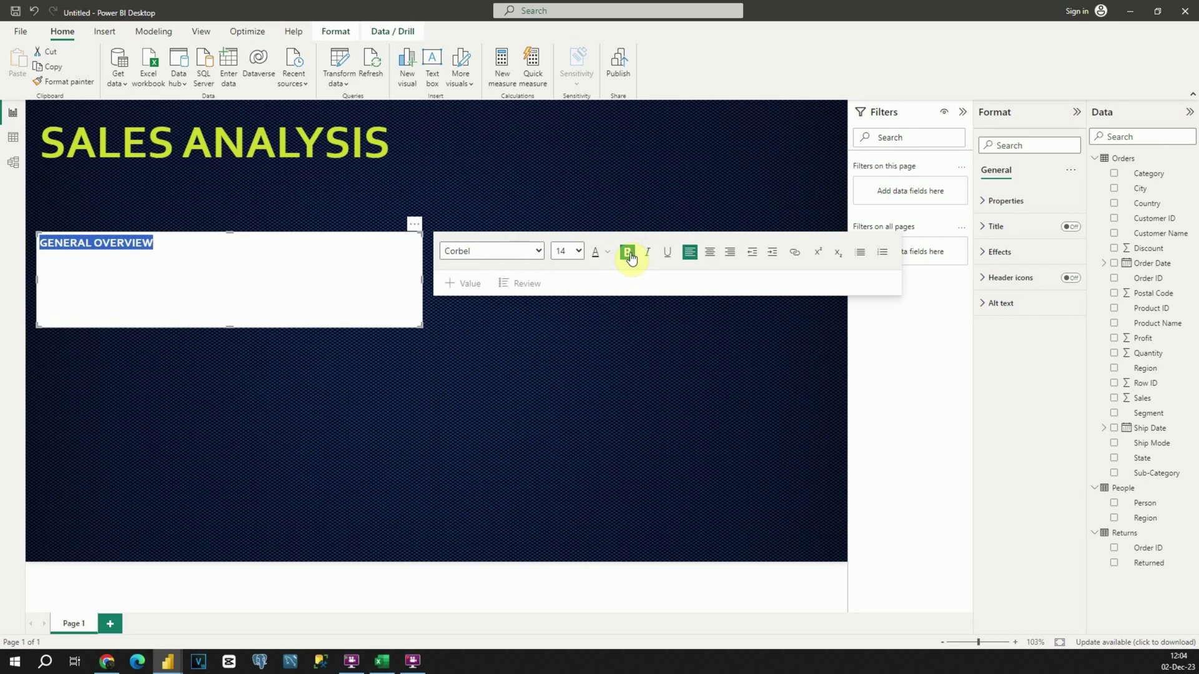
{"action": "left_click", "coordinate": [607, 251]}
{"action": "left_click", "coordinate": [618, 300]}
{"action": "left_click", "coordinate": [413, 248]}
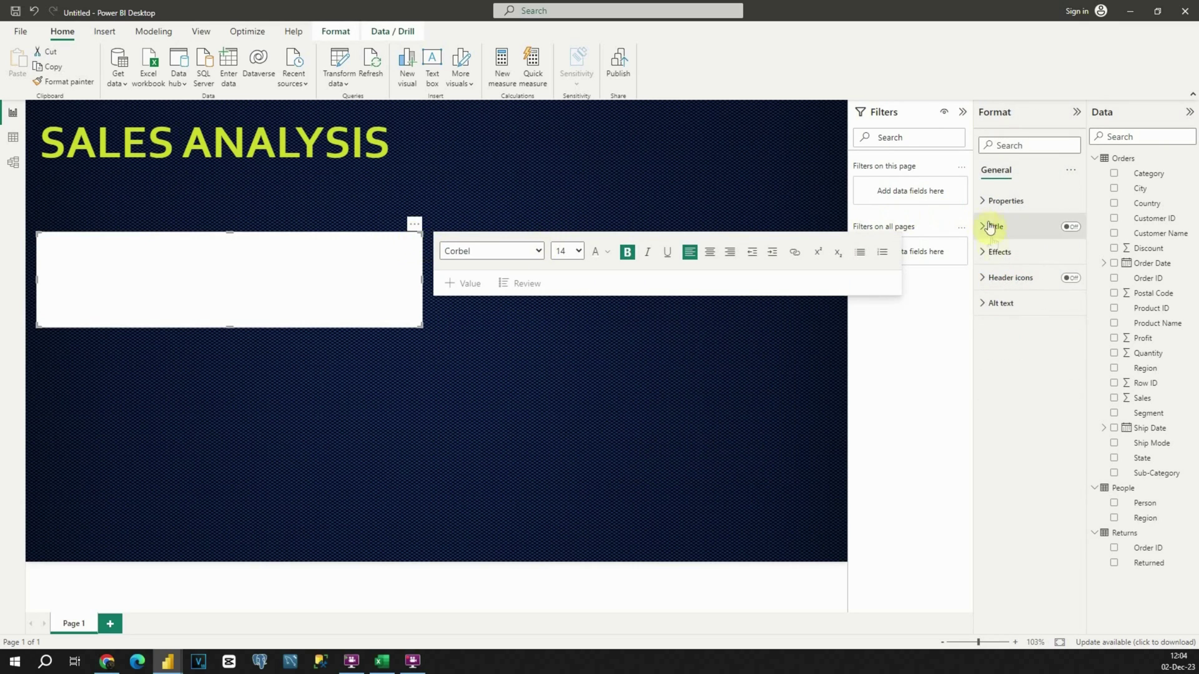
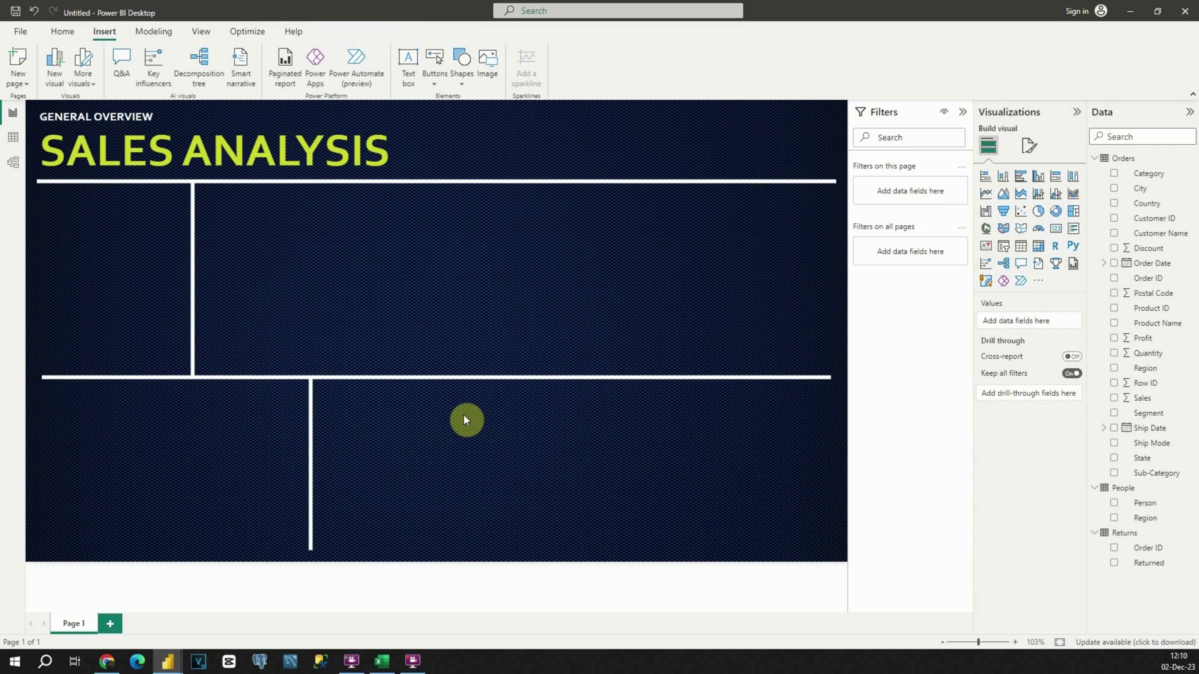
Switch to the Flaticon site in the browser and search for customer icons.
{"action": "key", "text": "alt+Tab"}
{"action": "left_click", "coordinate": [141, 35]}
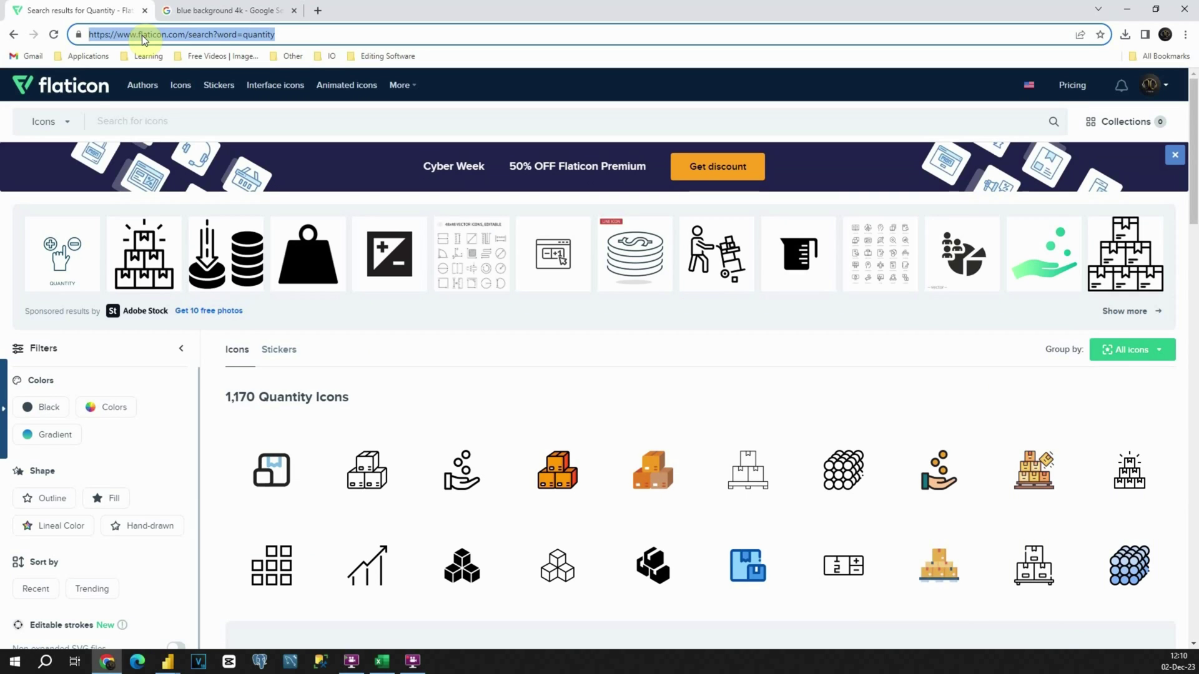
{"action": "left_click", "coordinate": [197, 121]}
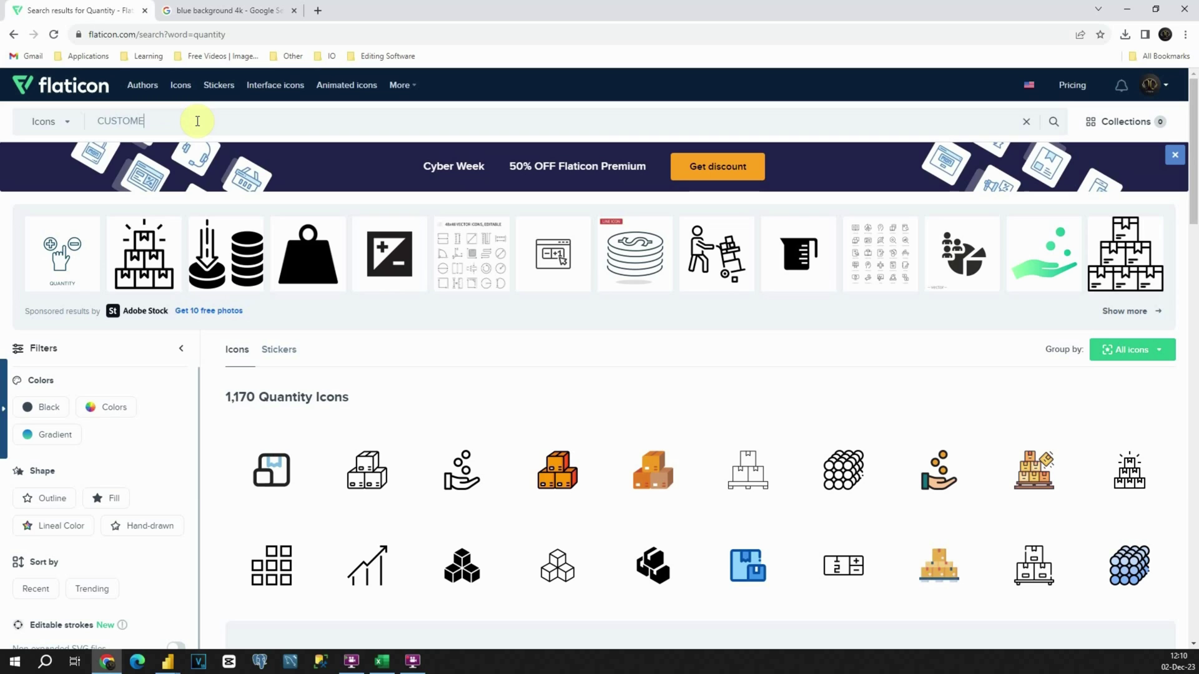
{"action": "key", "text": "Return"}
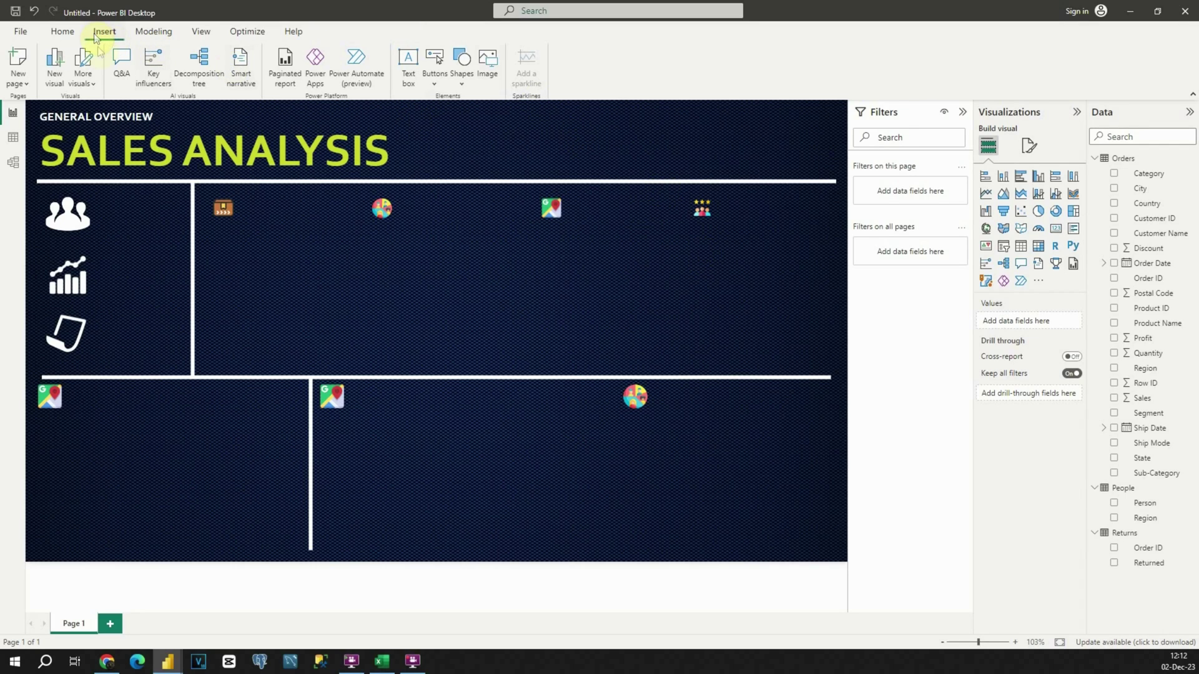
Insert the customer-review image from the Desktop, shrink it and place it beside the map icon in the upper section.
{"action": "left_click", "coordinate": [491, 70]}
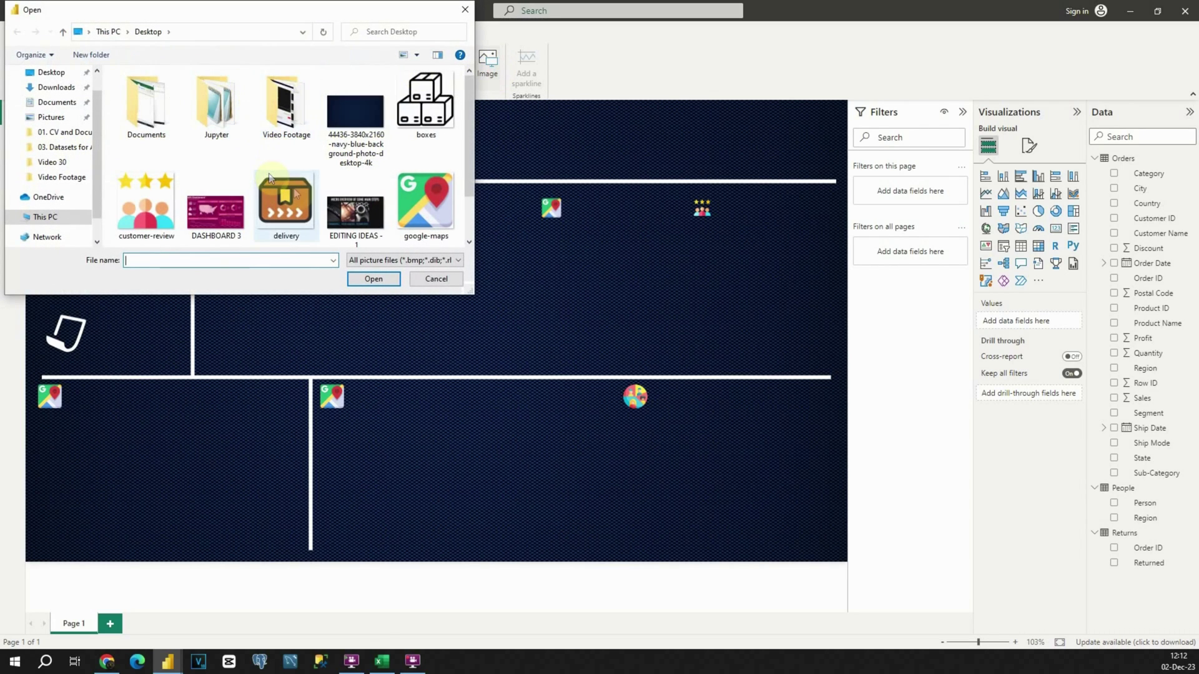
{"action": "left_click", "coordinate": [132, 197]}
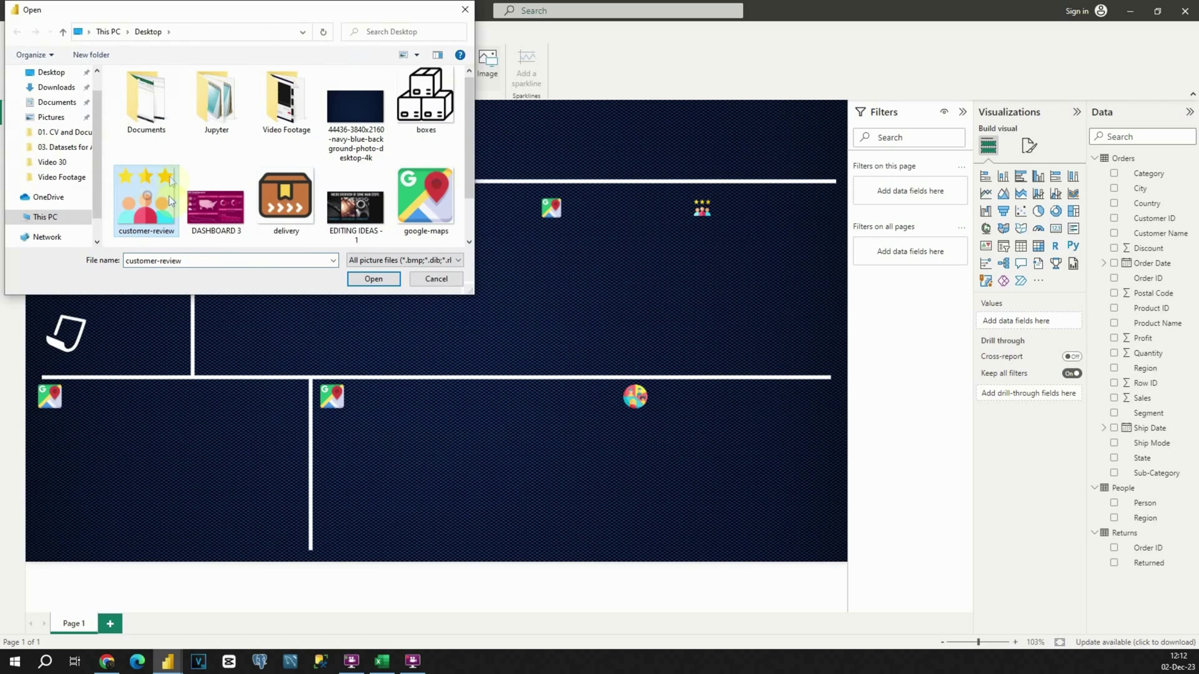
{"action": "left_click", "coordinate": [369, 276]}
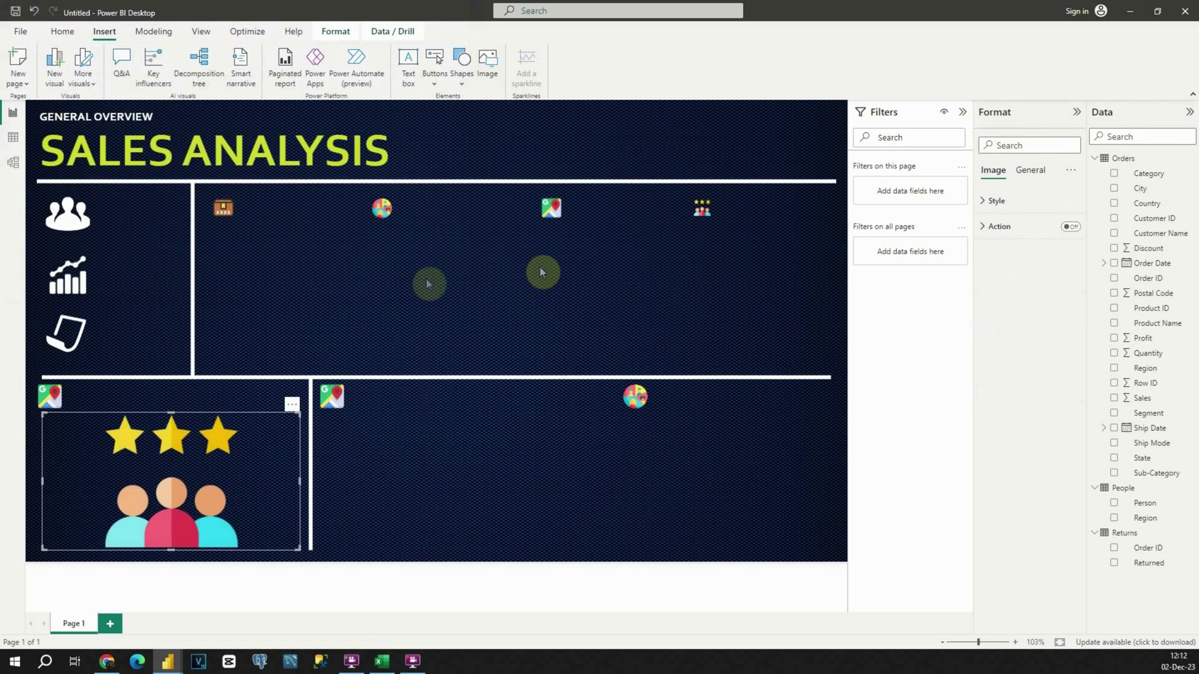
{"action": "left_click_drag", "start_coordinate": [222, 456], "coordinate": [496, 241]}
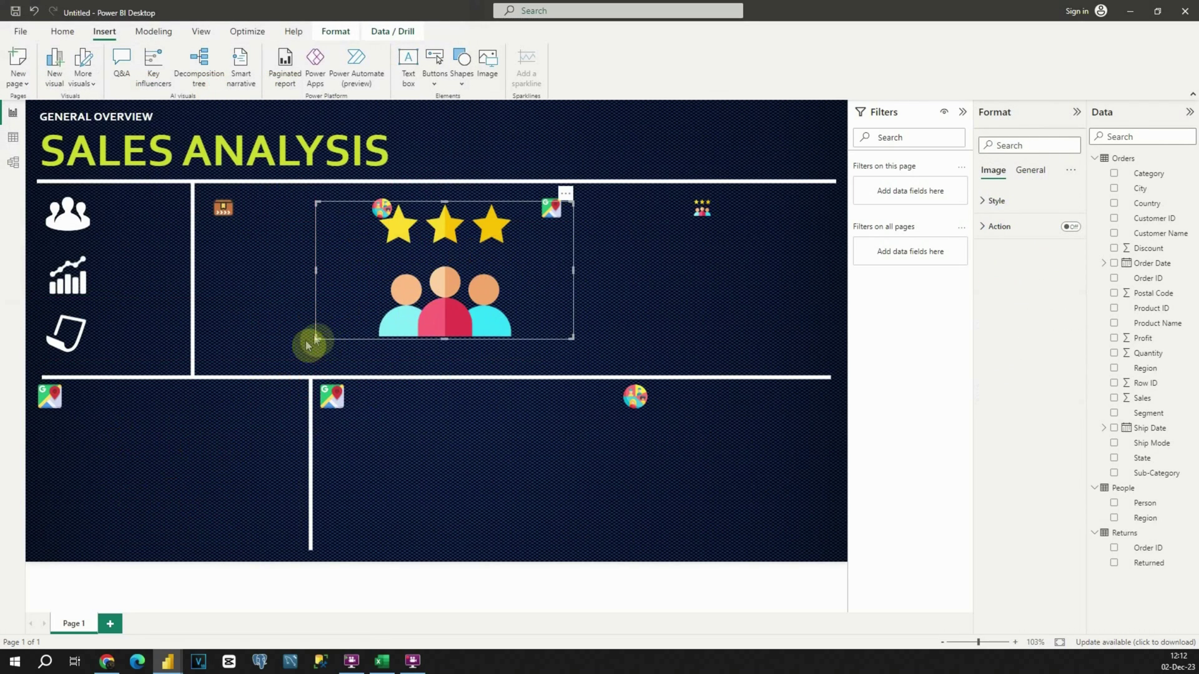
{"action": "left_click_drag", "start_coordinate": [368, 326], "coordinate": [470, 268]}
{"action": "left_click_drag", "start_coordinate": [506, 228], "coordinate": [471, 210]}
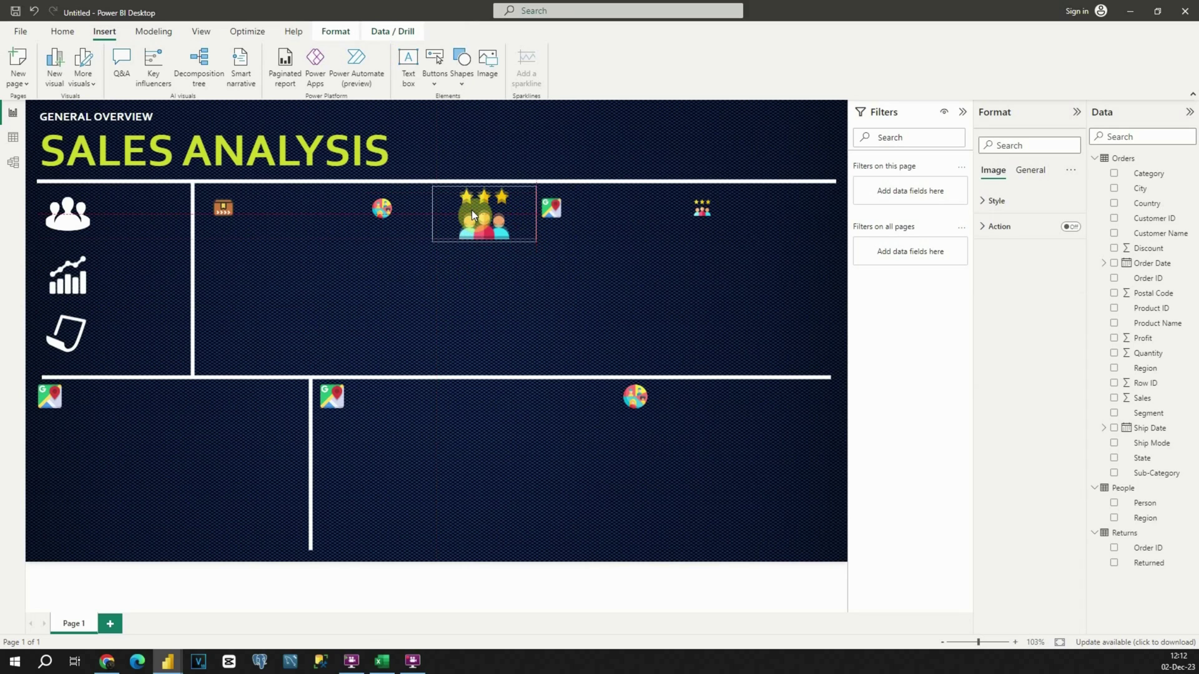
Delete the newly inserted customer-review image.
{"action": "key", "text": "Delete"}
{"action": "left_click", "coordinate": [485, 219]}
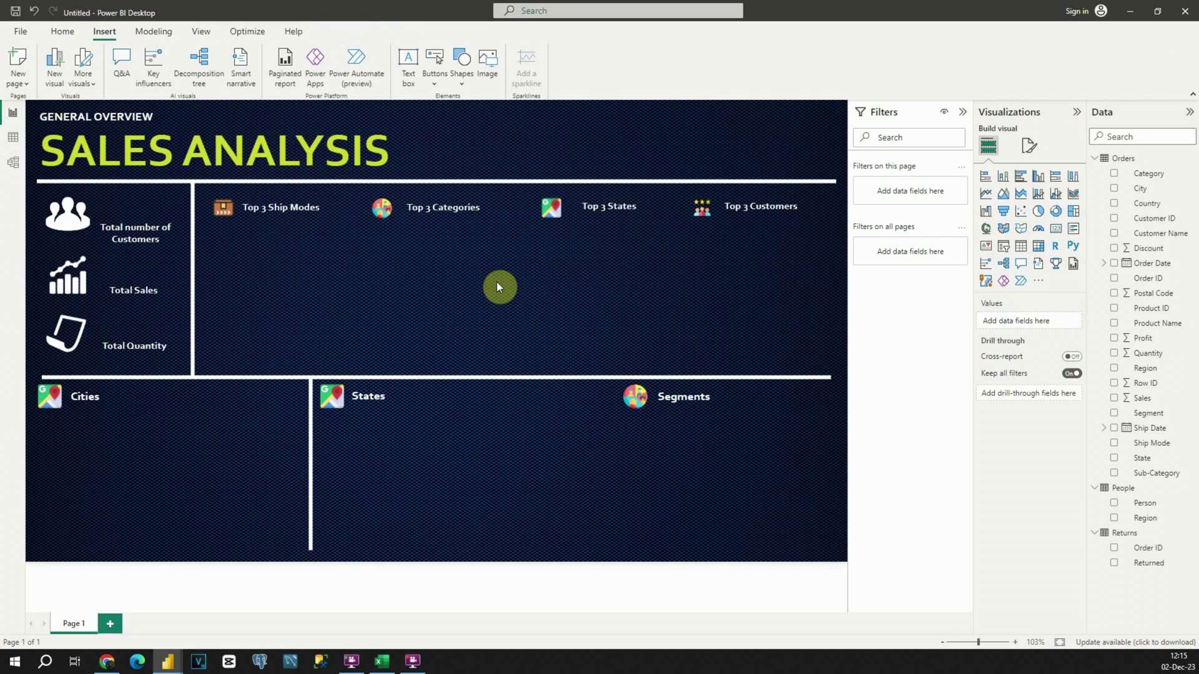
Add a card visual below the Top 3 headings showing the distinct count of Customer ID.
{"action": "left_click", "coordinate": [1055, 228]}
{"action": "left_click_drag", "start_coordinate": [199, 445], "coordinate": [369, 286]}
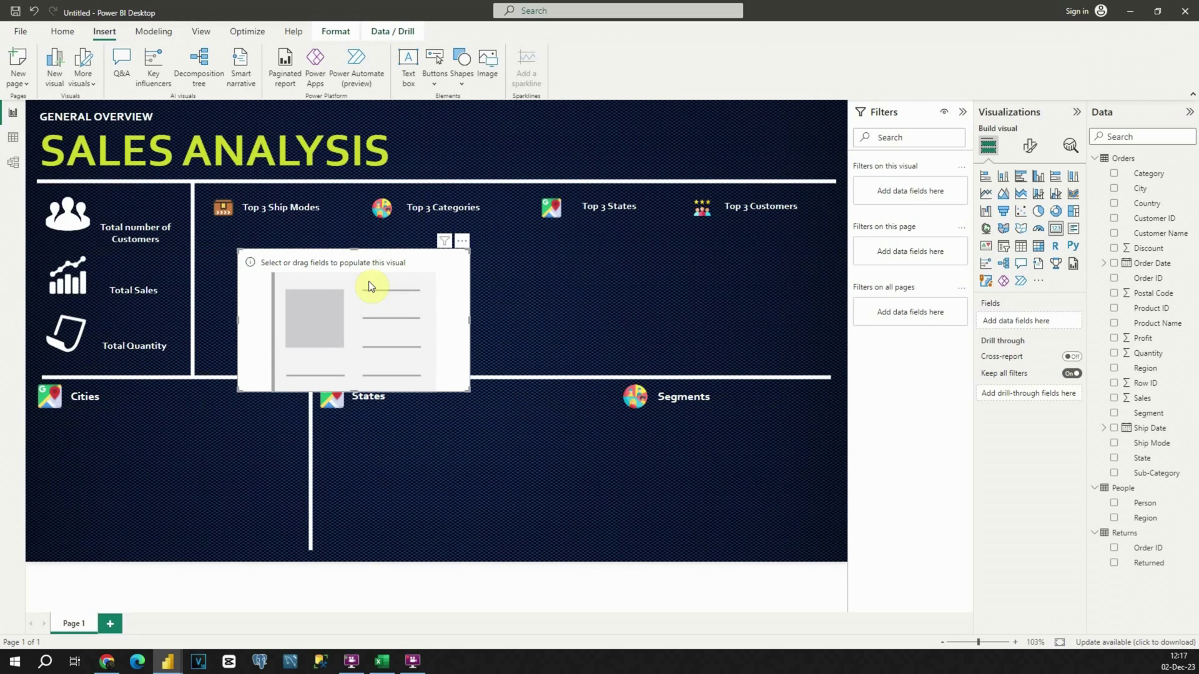
{"action": "left_click_drag", "start_coordinate": [1148, 218], "coordinate": [1032, 320]}
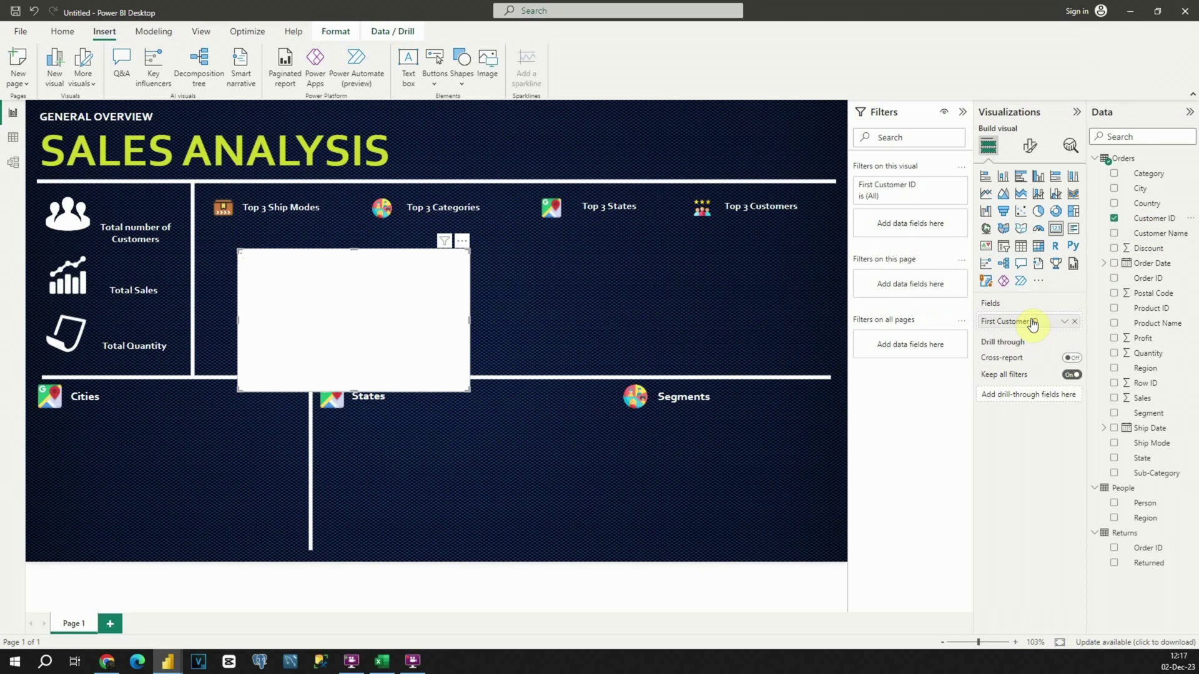
{"action": "left_click", "coordinate": [1064, 321]}
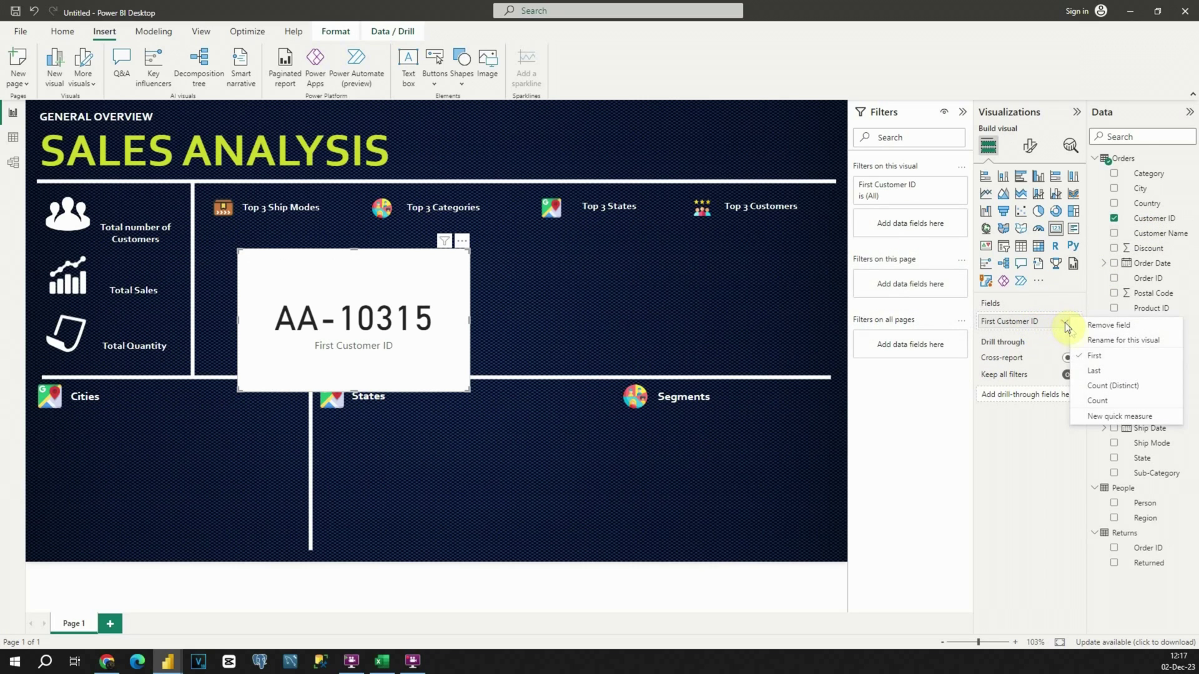
{"action": "left_click", "coordinate": [1109, 387]}
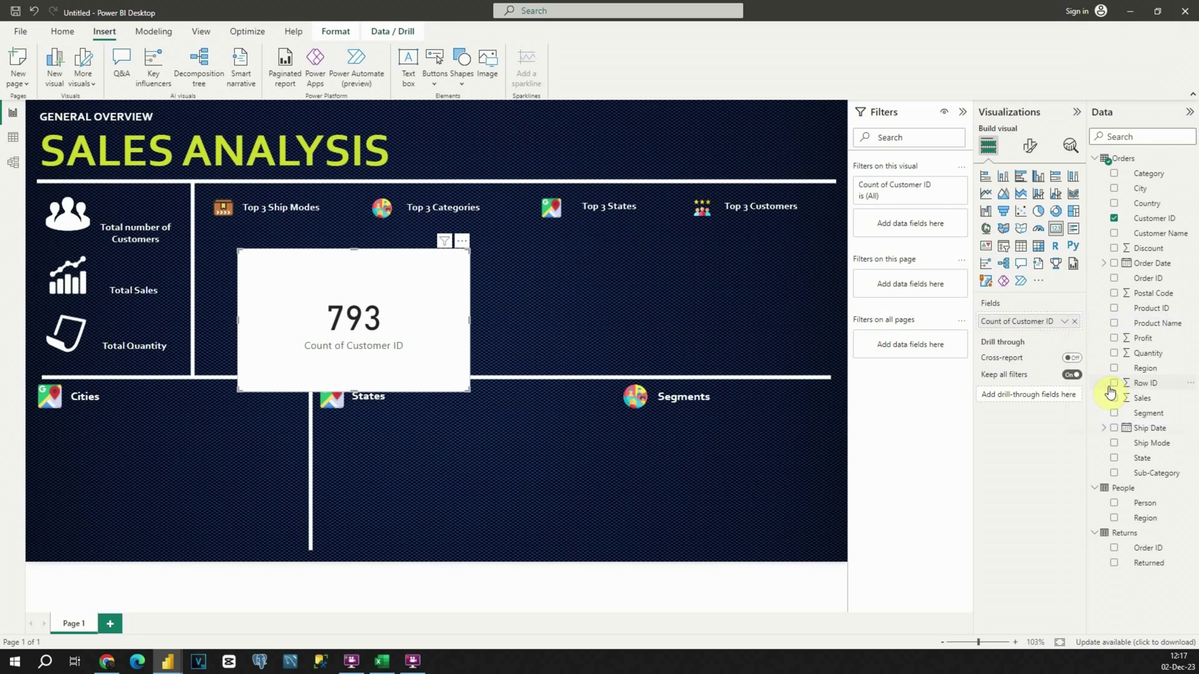
Turn off the card's category label and color its callout value the same lime green as the title.
{"action": "left_click", "coordinate": [411, 325]}
{"action": "left_click", "coordinate": [1029, 146]}
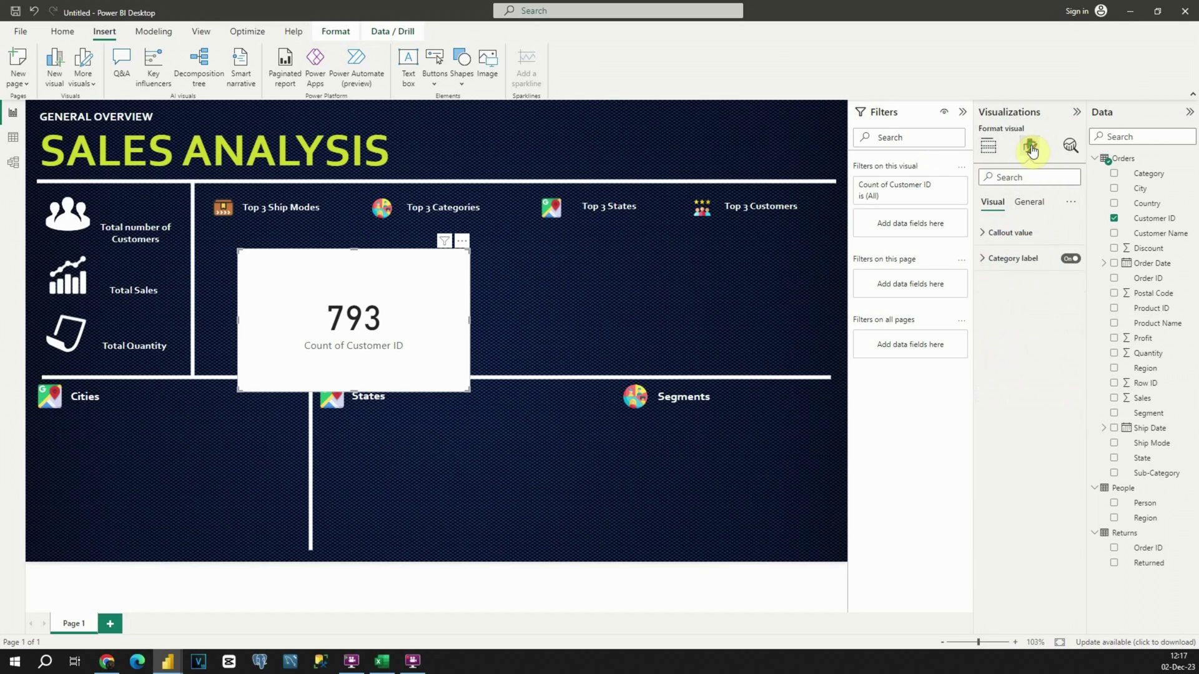
{"action": "left_click", "coordinate": [1069, 259]}
{"action": "left_click", "coordinate": [980, 232]}
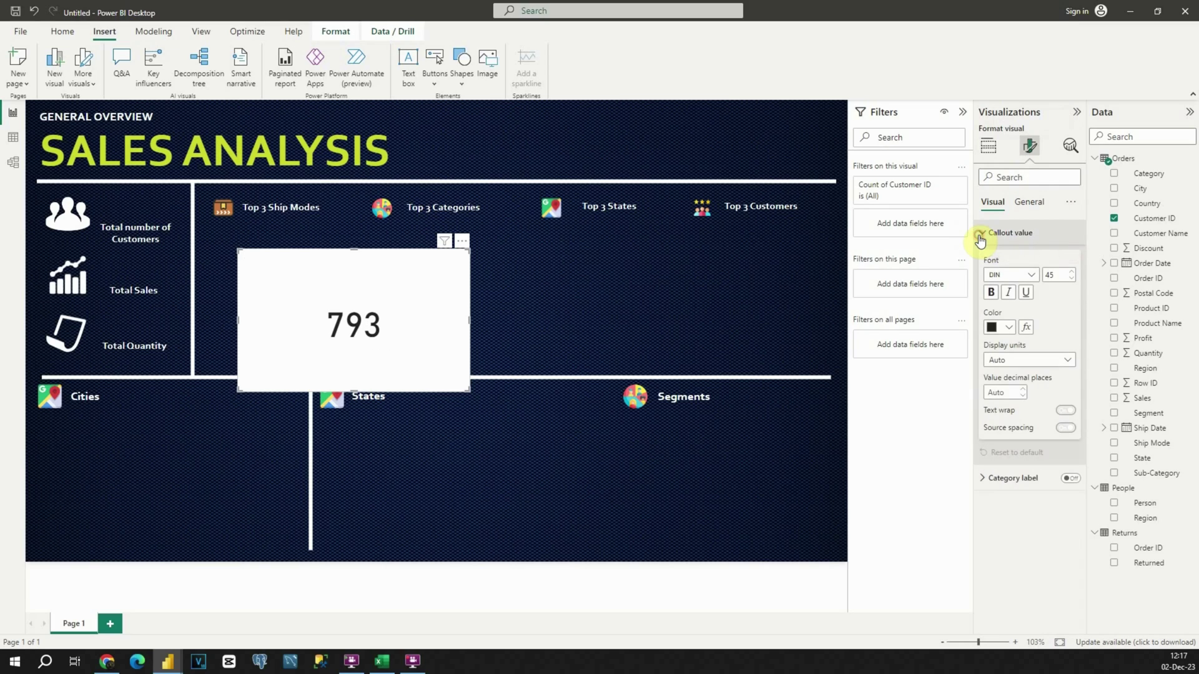
{"action": "left_click", "coordinate": [1008, 327]}
{"action": "left_click", "coordinate": [1027, 543]}
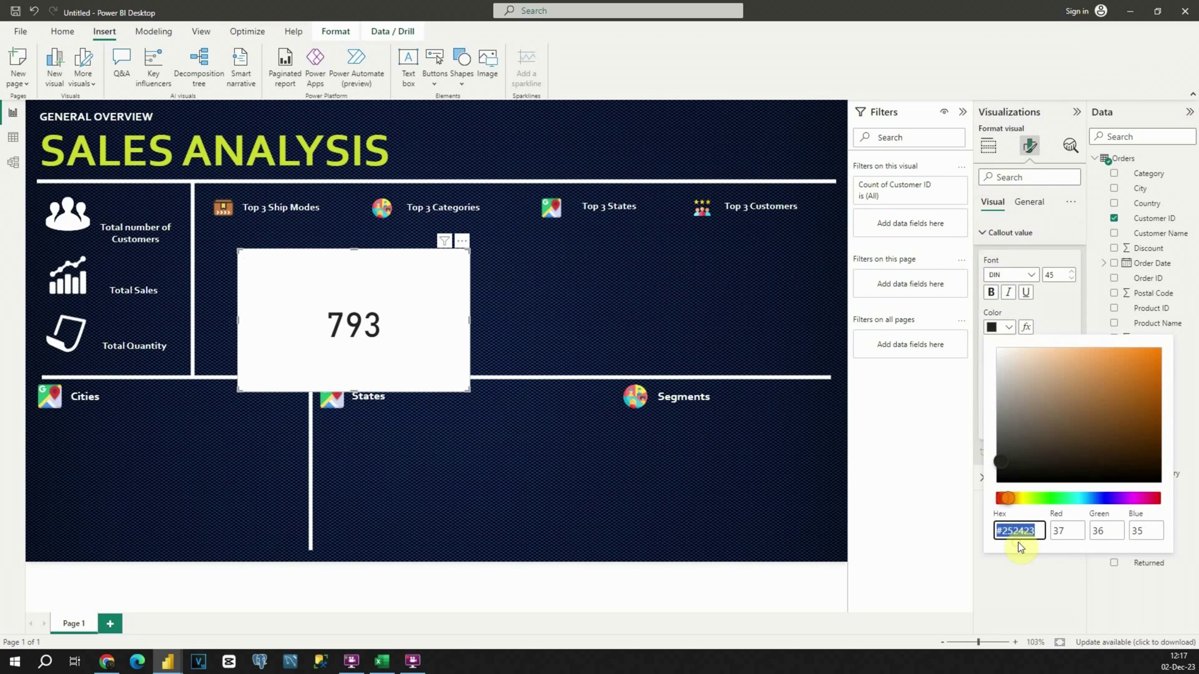
{"action": "key", "text": "BackSpace"}
{"action": "key", "text": "ctrl+v"}
{"action": "left_click", "coordinate": [968, 388]}
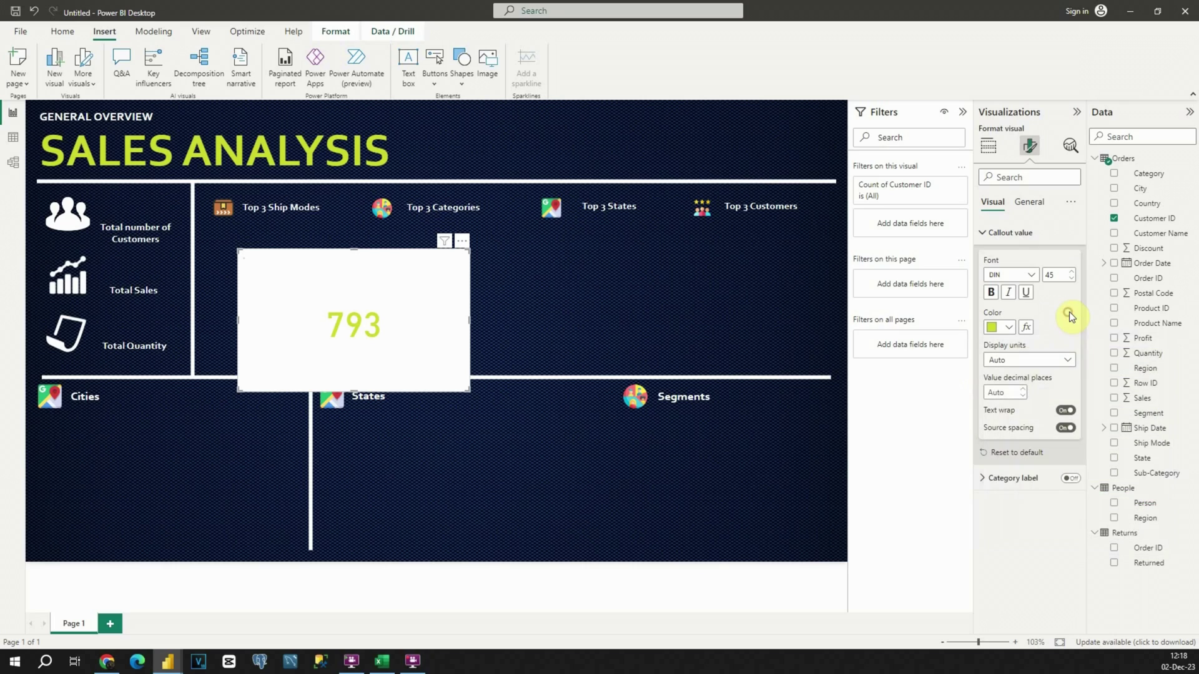
Set the card's callout value to bold Corbel at size 31.
{"action": "double_click", "coordinate": [1053, 275]}
{"action": "type", "text": "35"}
{"action": "left_click", "coordinate": [1029, 276]}
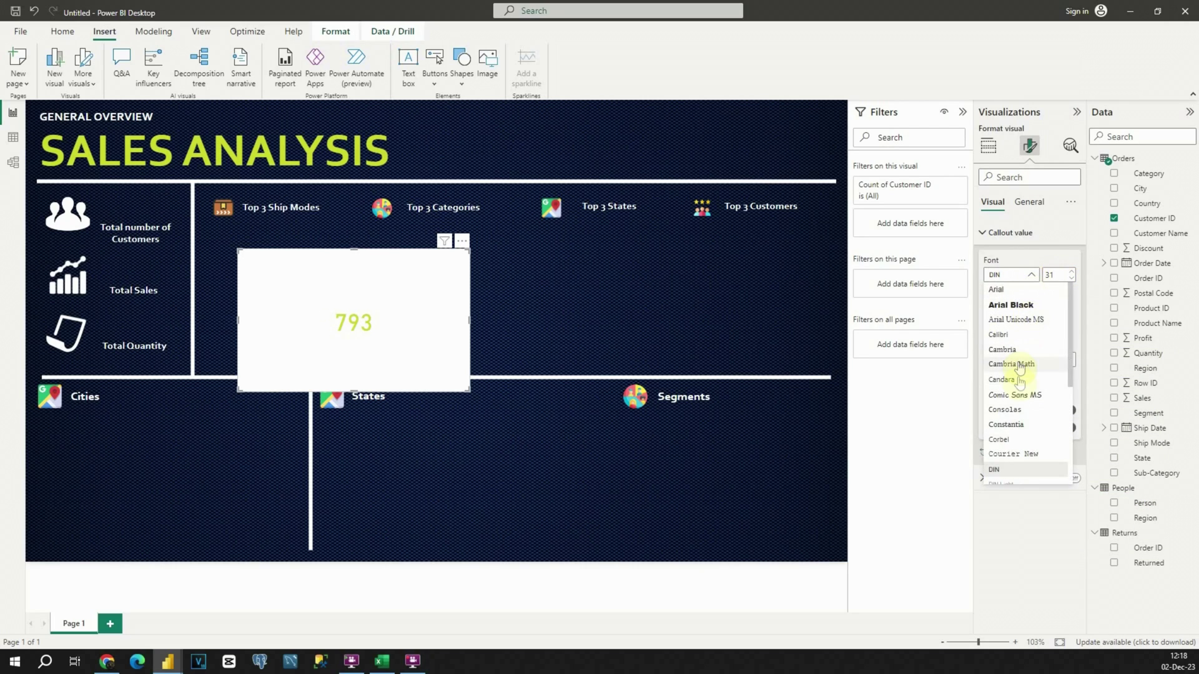
{"action": "left_click", "coordinate": [1016, 439]}
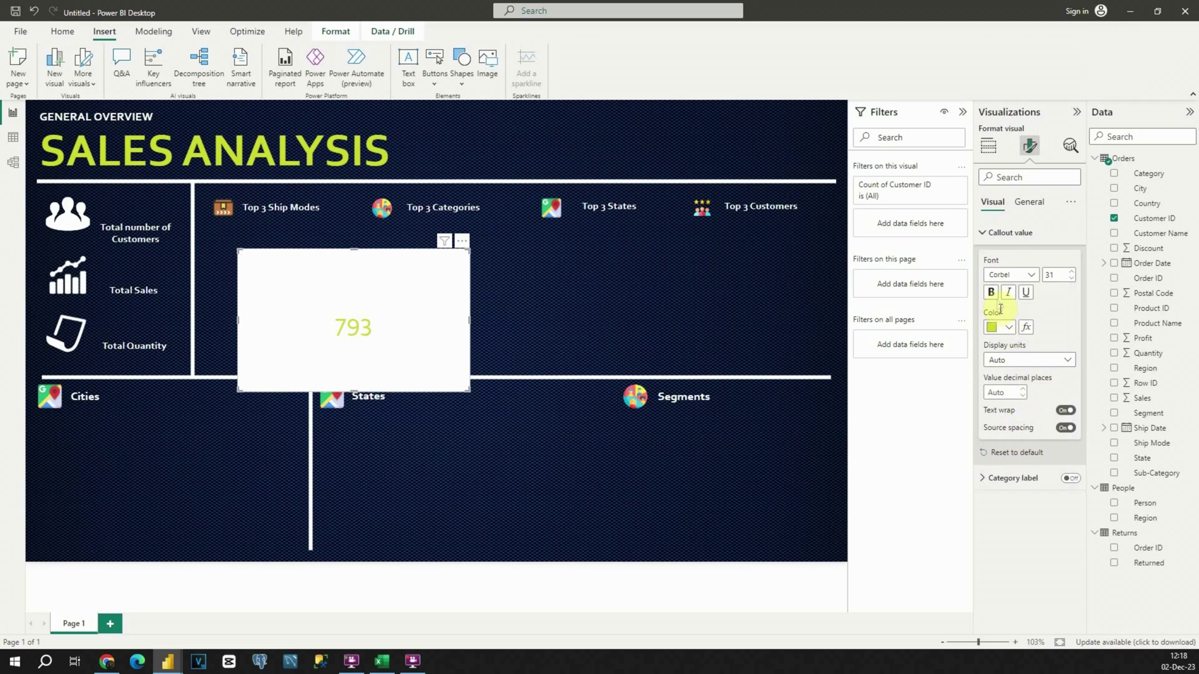
{"action": "left_click", "coordinate": [991, 292]}
Turn off the customer count card's background.
{"action": "left_click", "coordinate": [1029, 202]}
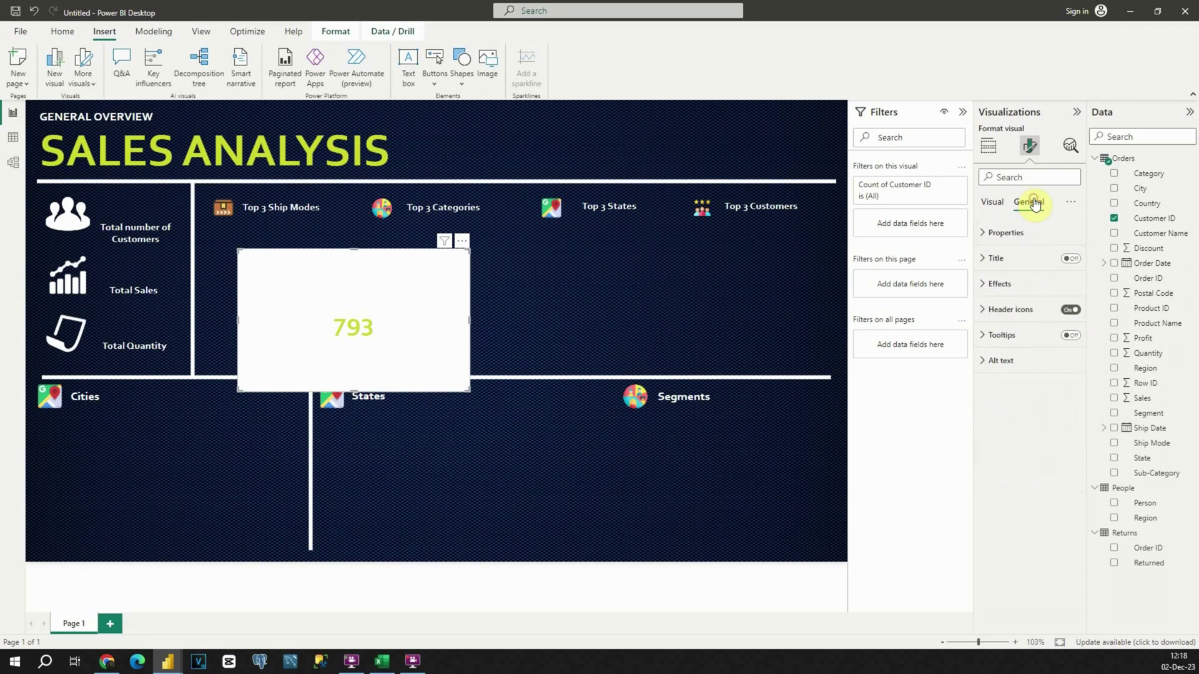
{"action": "left_click", "coordinate": [1000, 284]}
{"action": "left_click", "coordinate": [1061, 314]}
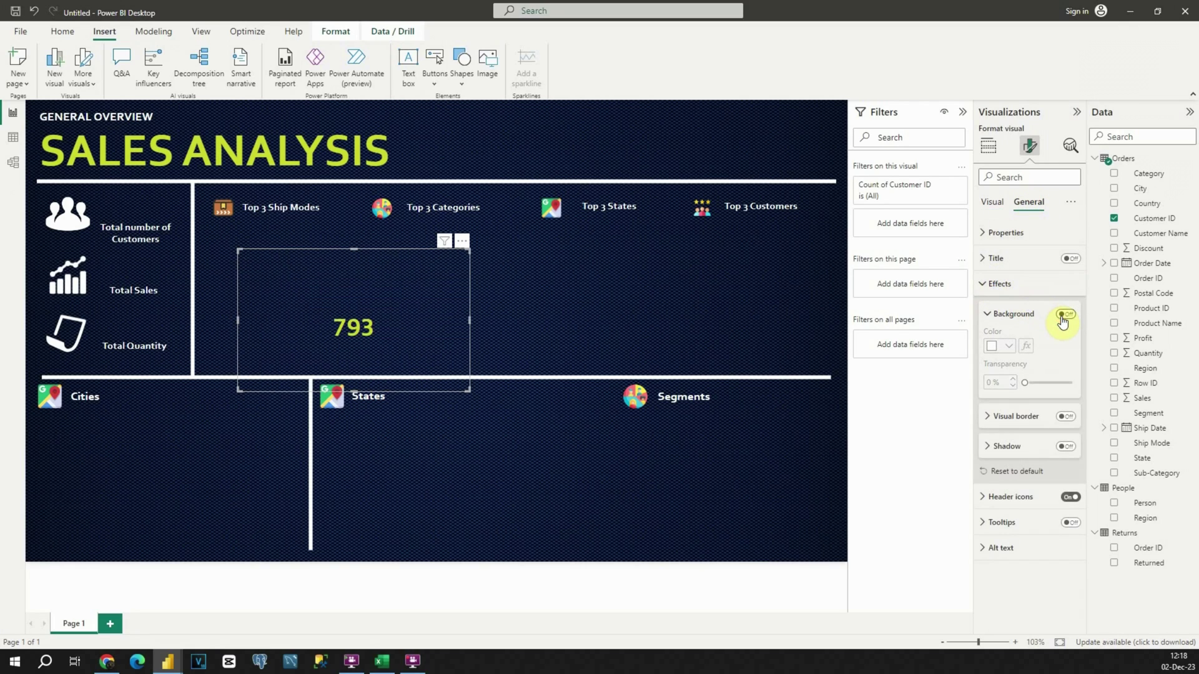
{"action": "left_click", "coordinate": [501, 298]}
Shrink the customer count card to sit above Total number of Customers and place a copy above Total Sales.
{"action": "left_click", "coordinate": [391, 321]}
{"action": "left_click_drag", "start_coordinate": [467, 384], "coordinate": [134, 267]}
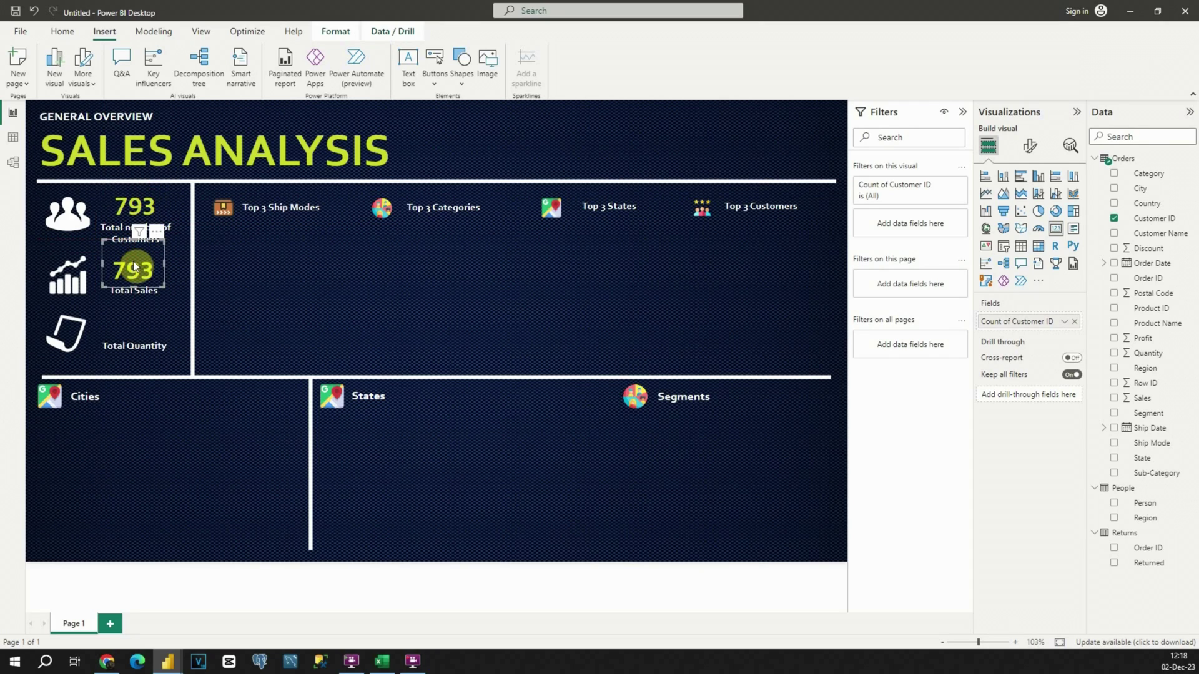
Paste another copy of the customer count card and place it above Total Quantity.
{"action": "key", "text": "ctrl+v"}
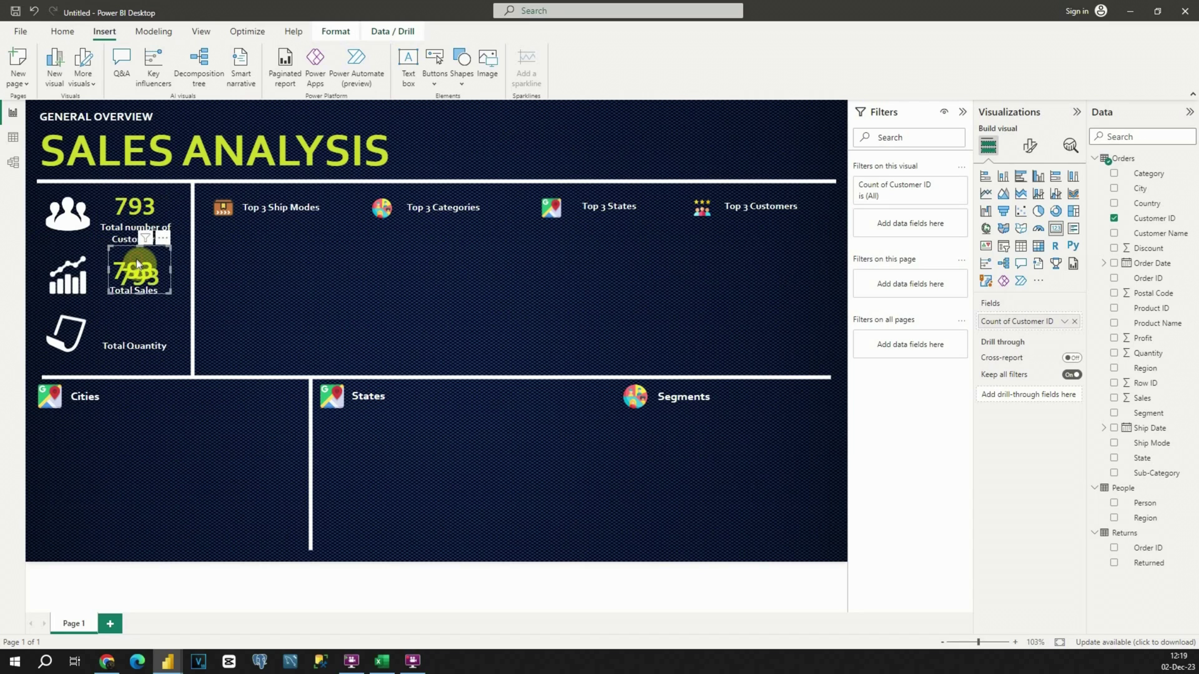
{"action": "left_click_drag", "start_coordinate": [134, 267], "coordinate": [133, 310]}
{"action": "left_click", "coordinate": [253, 314]}
Replace the field in the card above Total Sales with Sales and widen the card to fit its value.
{"action": "left_click", "coordinate": [133, 276]}
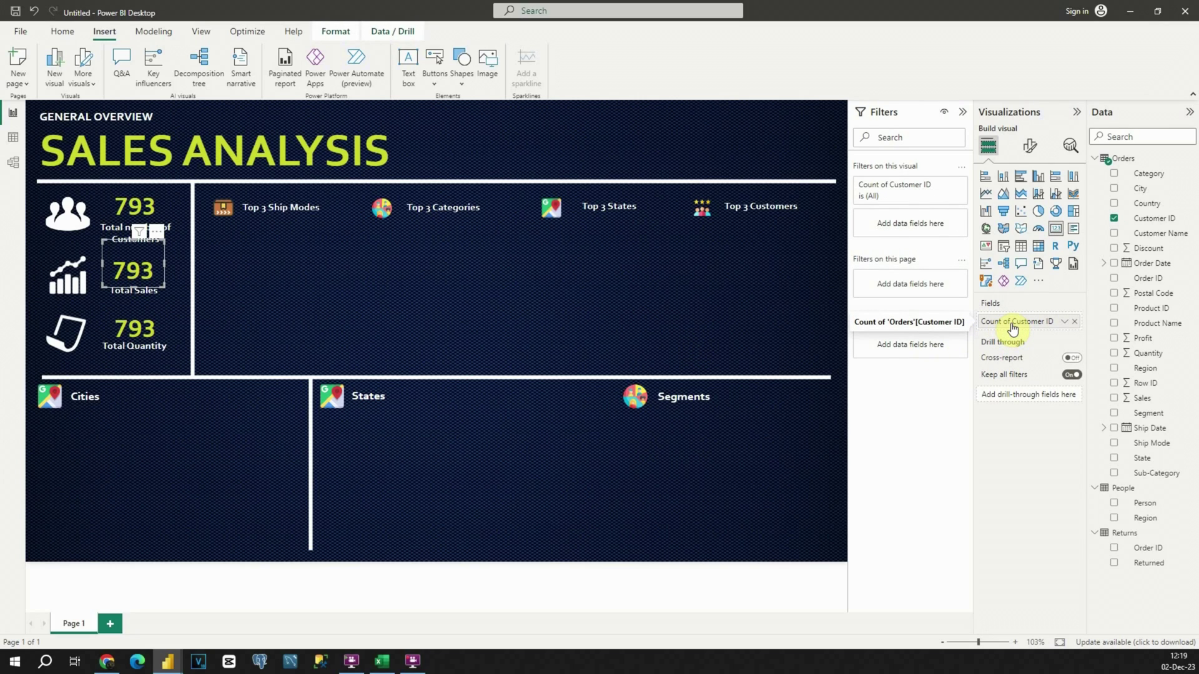
{"action": "left_click_drag", "start_coordinate": [1143, 398], "coordinate": [1036, 323]}
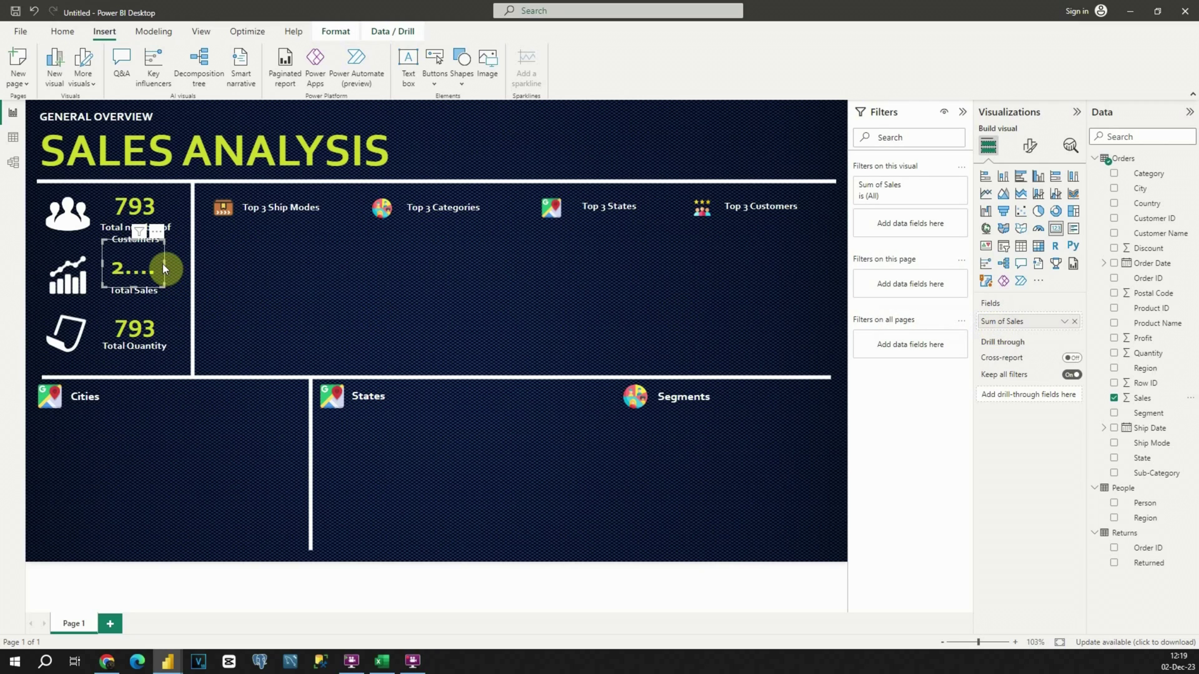
{"action": "left_click_drag", "start_coordinate": [163, 264], "coordinate": [186, 263]}
{"action": "left_click", "coordinate": [270, 269]}
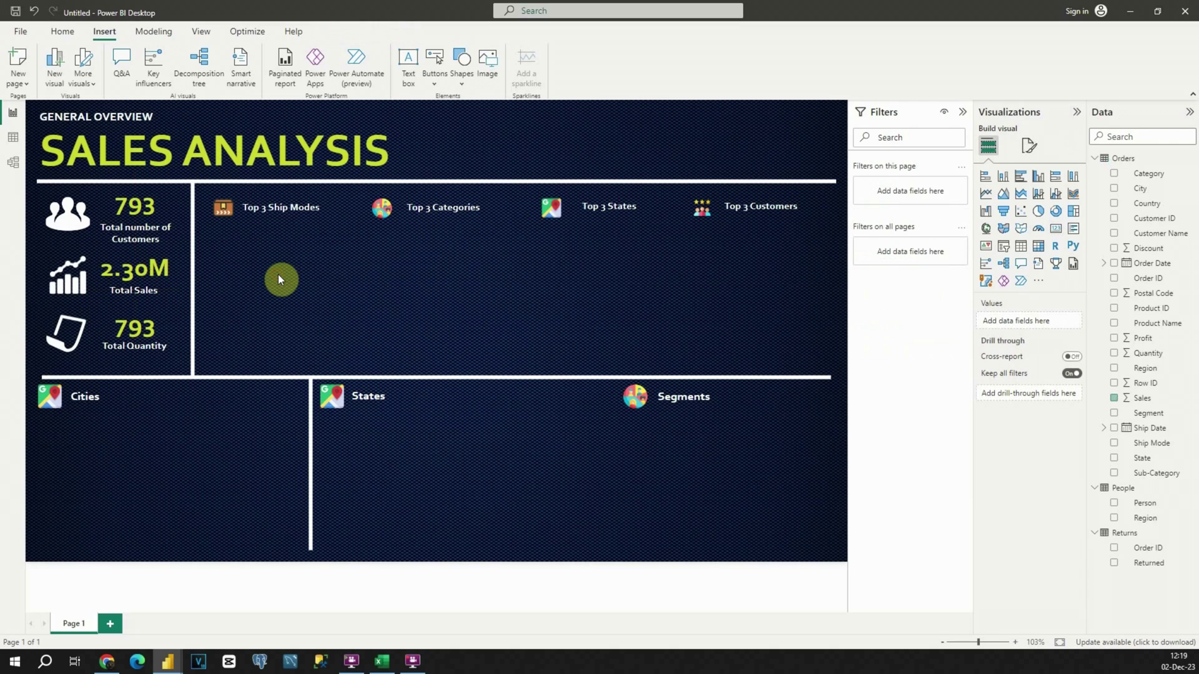
Replace the field in the card above Total Quantity with Quantity.
{"action": "left_click", "coordinate": [143, 324]}
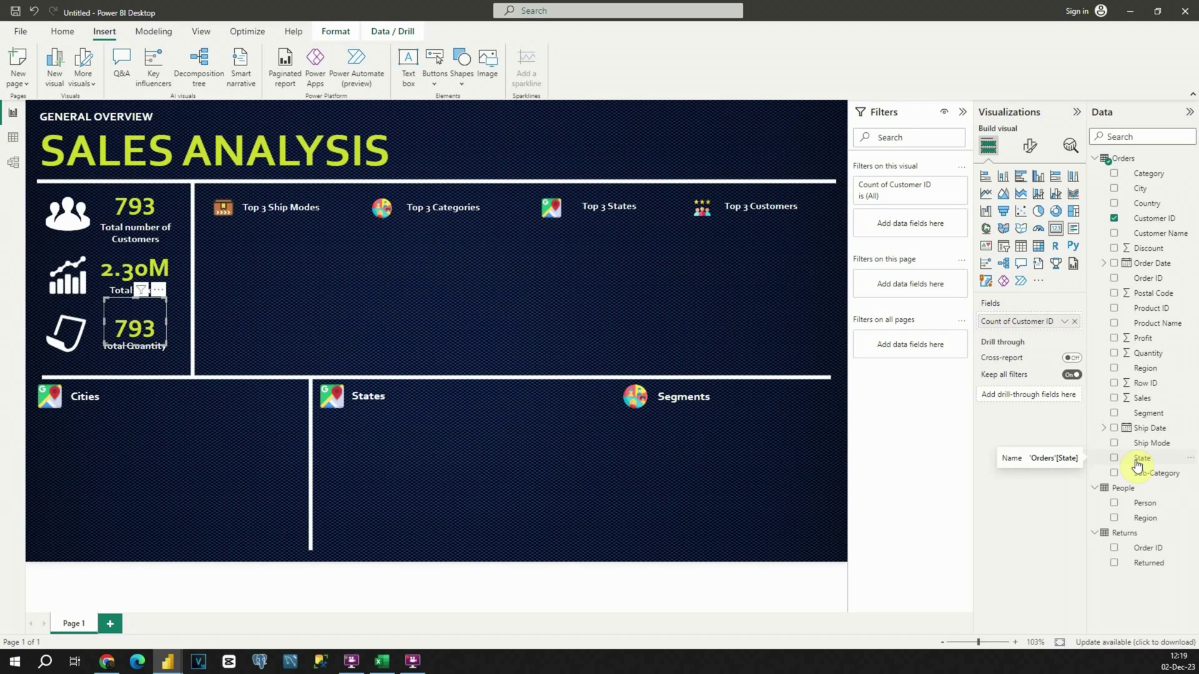
{"action": "left_click_drag", "start_coordinate": [1147, 350], "coordinate": [1038, 323]}
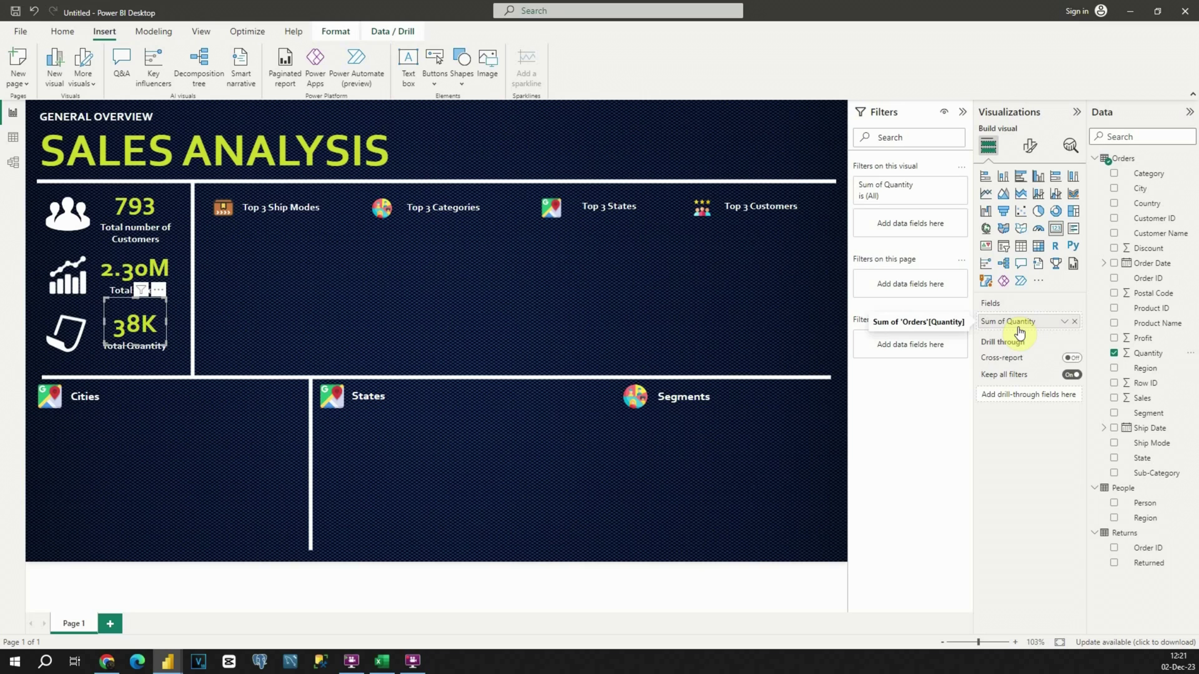
{"action": "key", "text": "Escape"}
Add a donut chart under Top 3 Ship Modes with Ship Mode as legend and Sales as values.
{"action": "left_click", "coordinate": [1056, 211]}
{"action": "left_click_drag", "start_coordinate": [218, 413], "coordinate": [368, 262]}
{"action": "left_click_drag", "start_coordinate": [445, 380], "coordinate": [408, 376]}
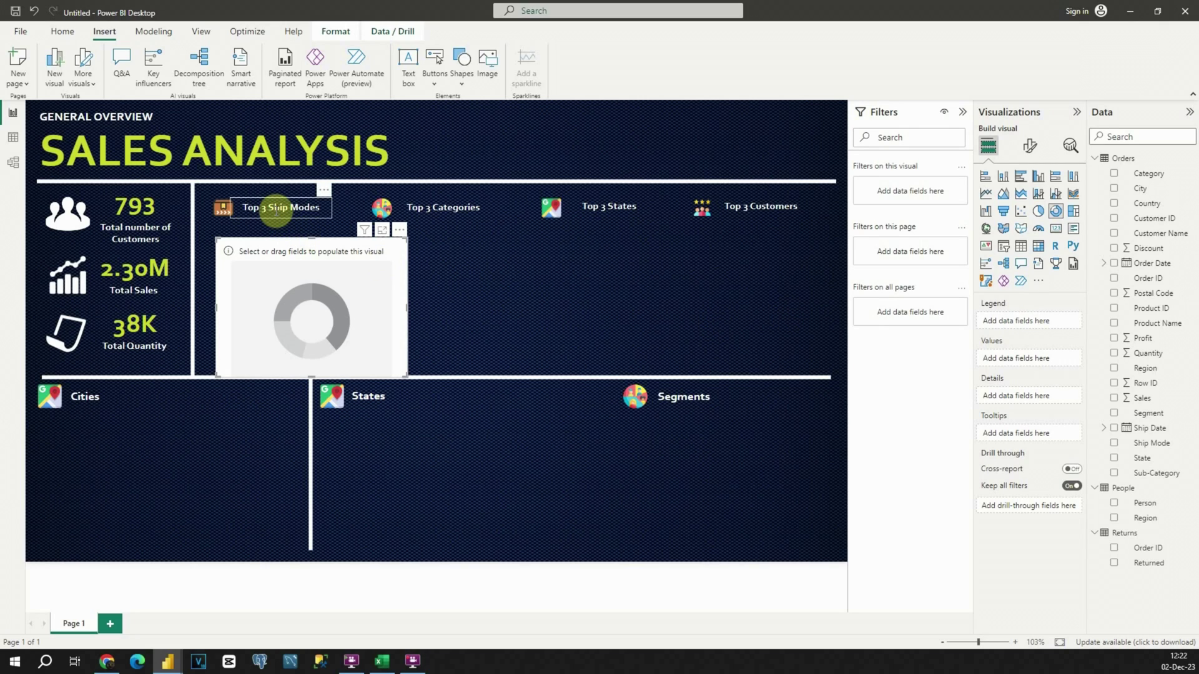
{"action": "left_click_drag", "start_coordinate": [1148, 444], "coordinate": [1030, 324]}
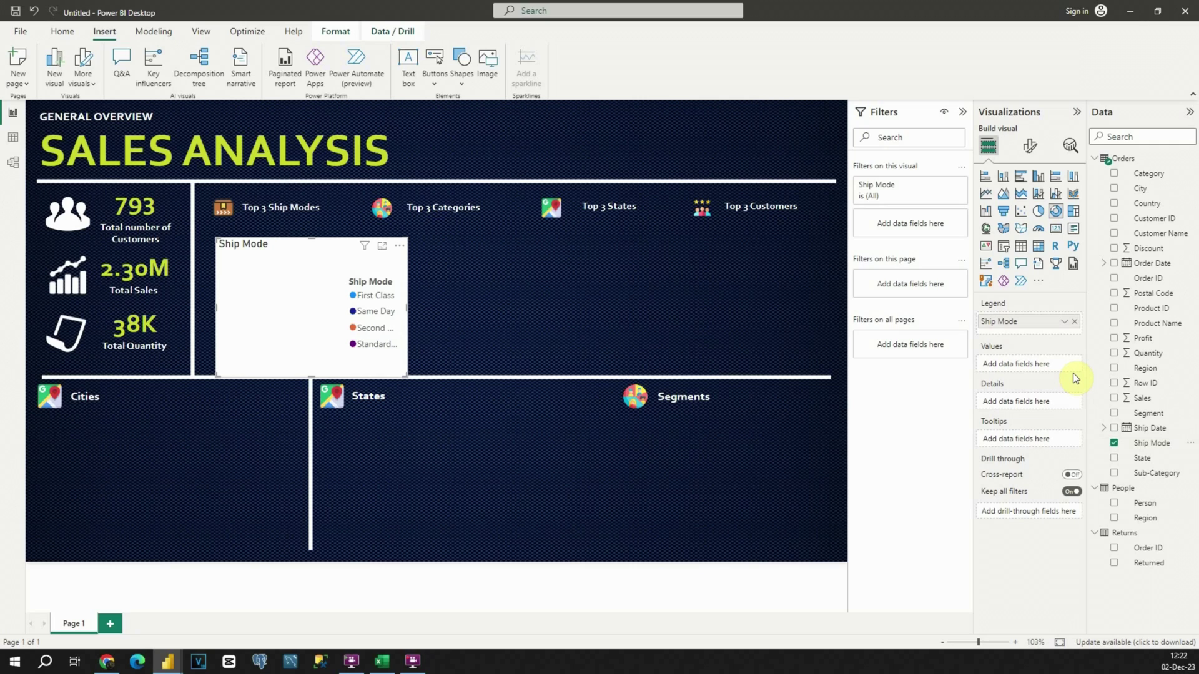
{"action": "left_click_drag", "start_coordinate": [1143, 397], "coordinate": [1028, 369]}
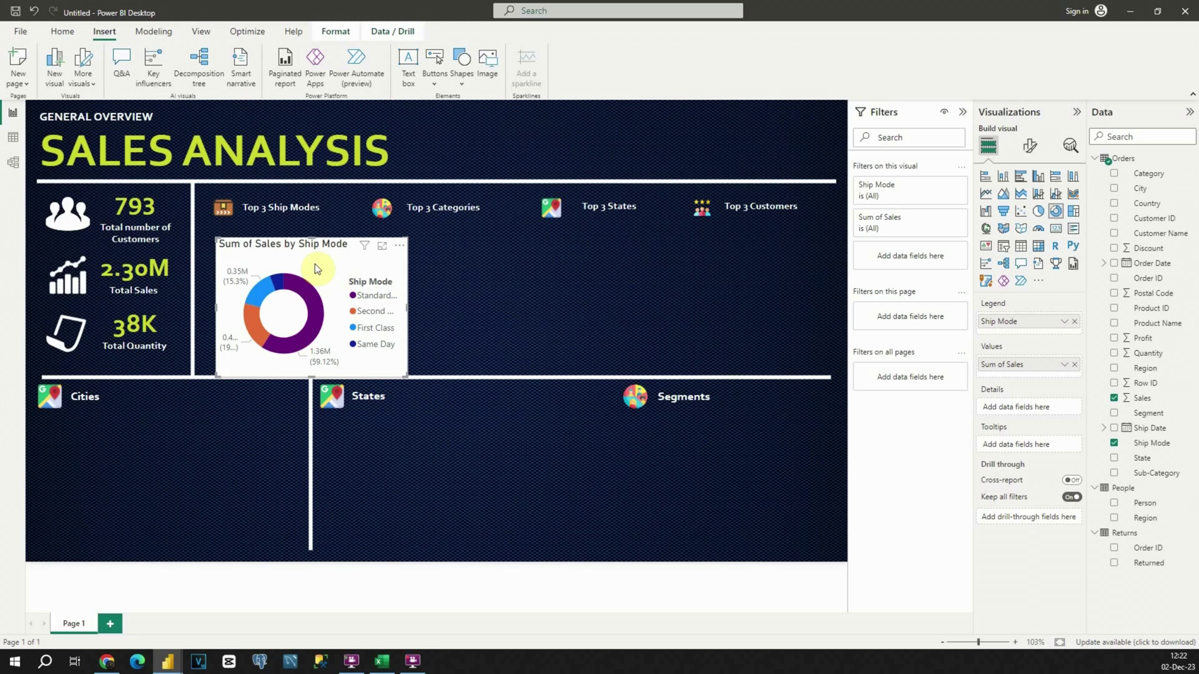
Filter the donut chart with a Top N filter on Ship Mode showing the top 3 by Sales.
{"action": "left_click_drag", "start_coordinate": [1143, 451], "coordinate": [909, 257]}
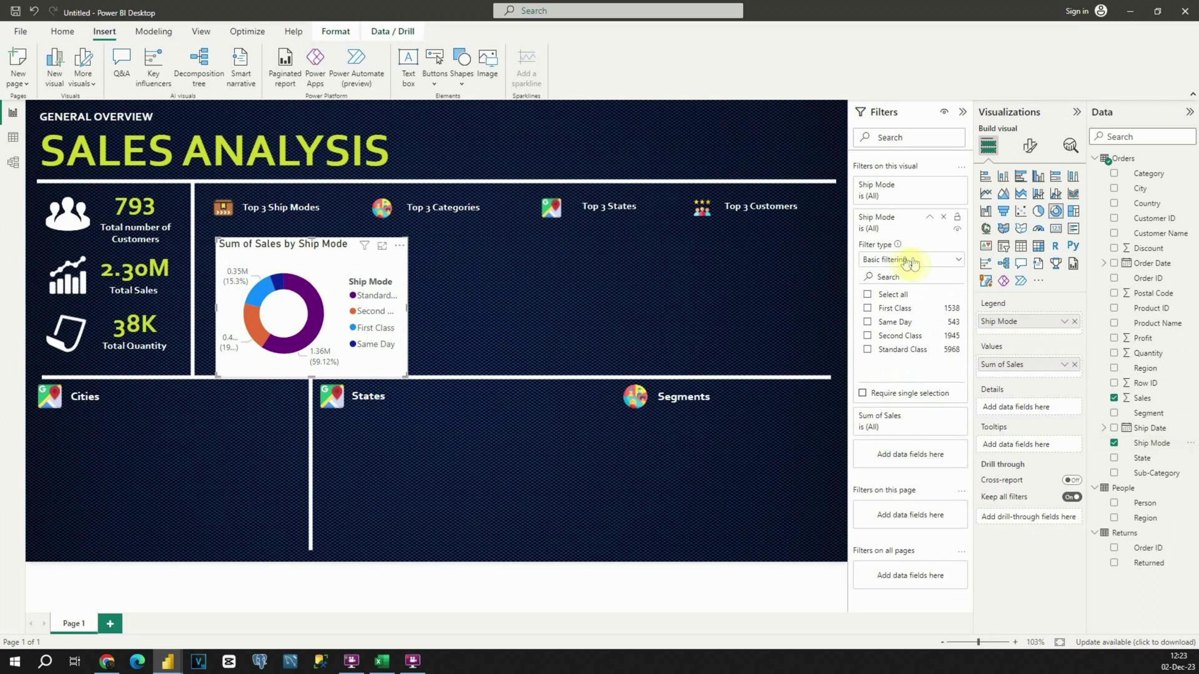
{"action": "left_click", "coordinate": [892, 260]}
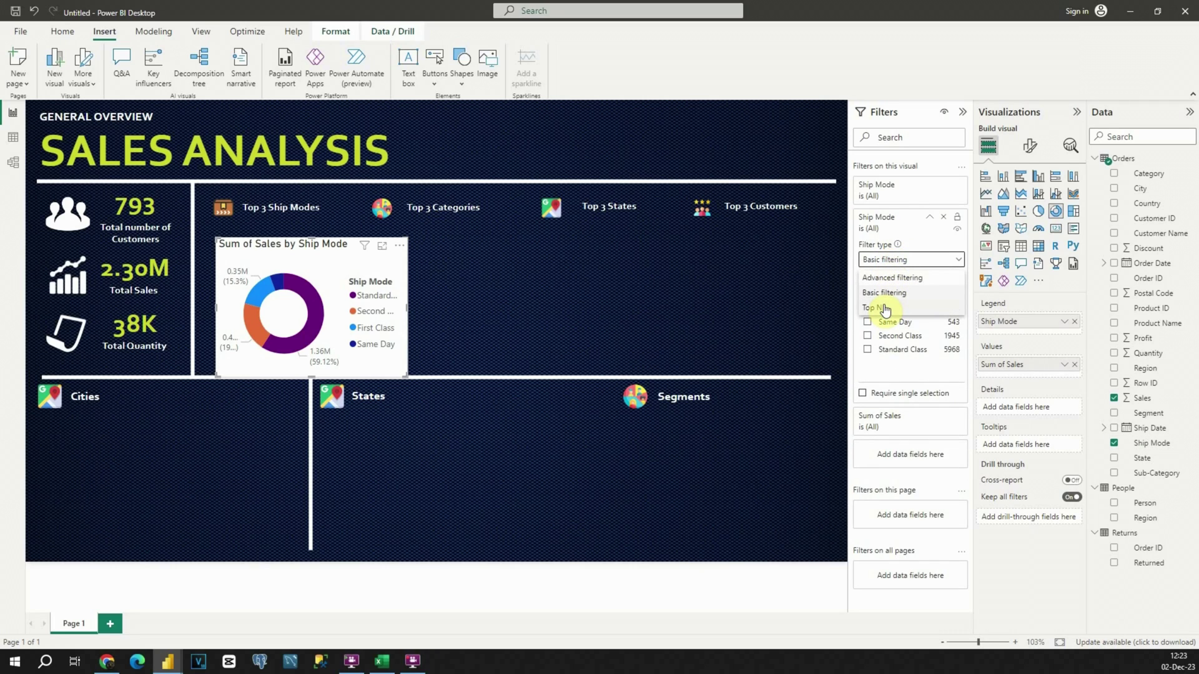
{"action": "left_click", "coordinate": [883, 309]}
{"action": "left_click", "coordinate": [923, 291]}
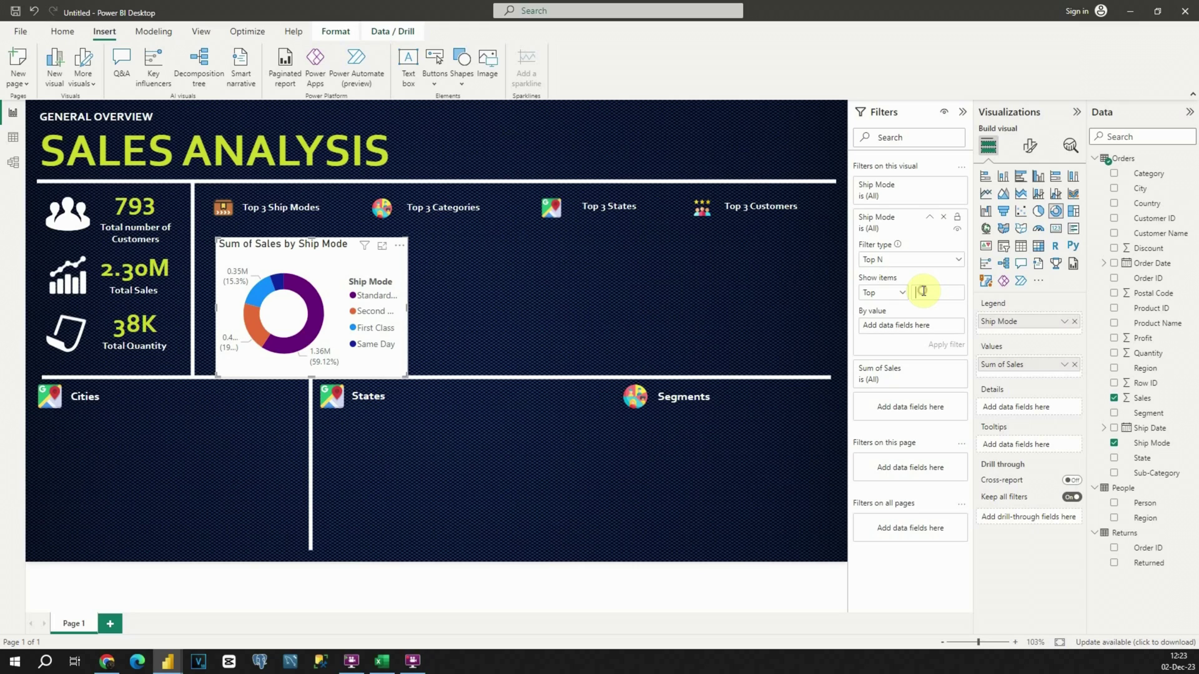
{"action": "type", "text": "3"}
{"action": "left_click_drag", "start_coordinate": [1143, 398], "coordinate": [915, 325]}
{"action": "left_click", "coordinate": [943, 344]}
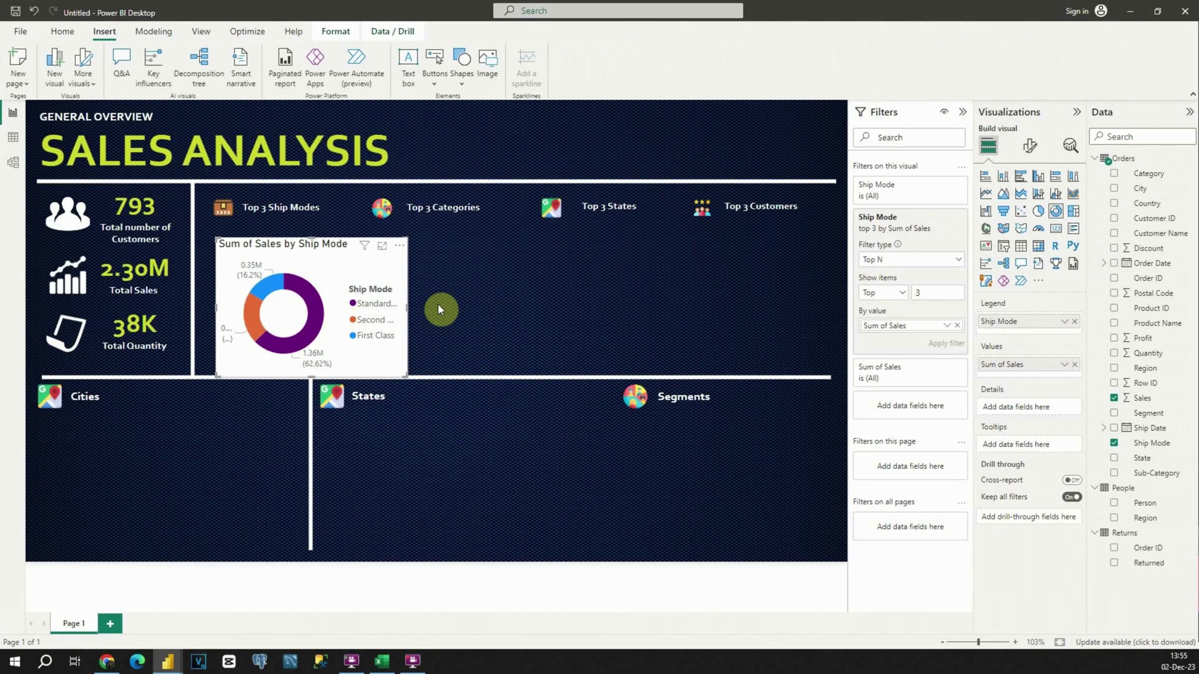
Turn off the donut chart's legend and title.
{"action": "left_click", "coordinate": [1032, 150]}
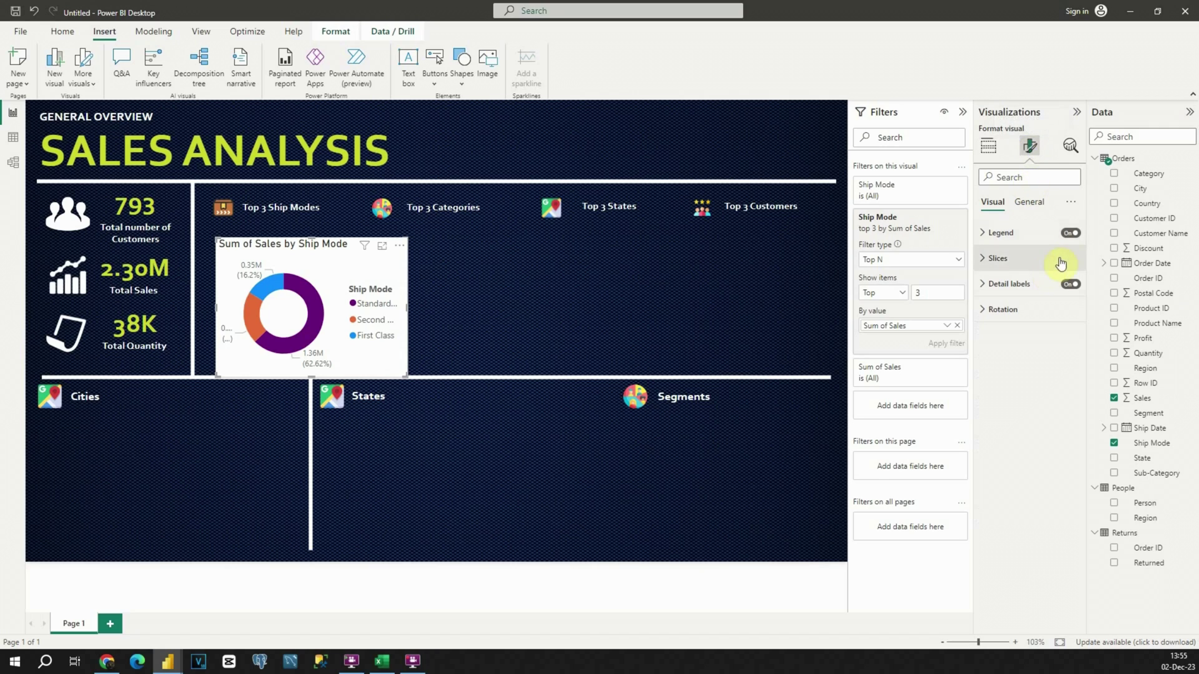
{"action": "left_click", "coordinate": [1071, 236]}
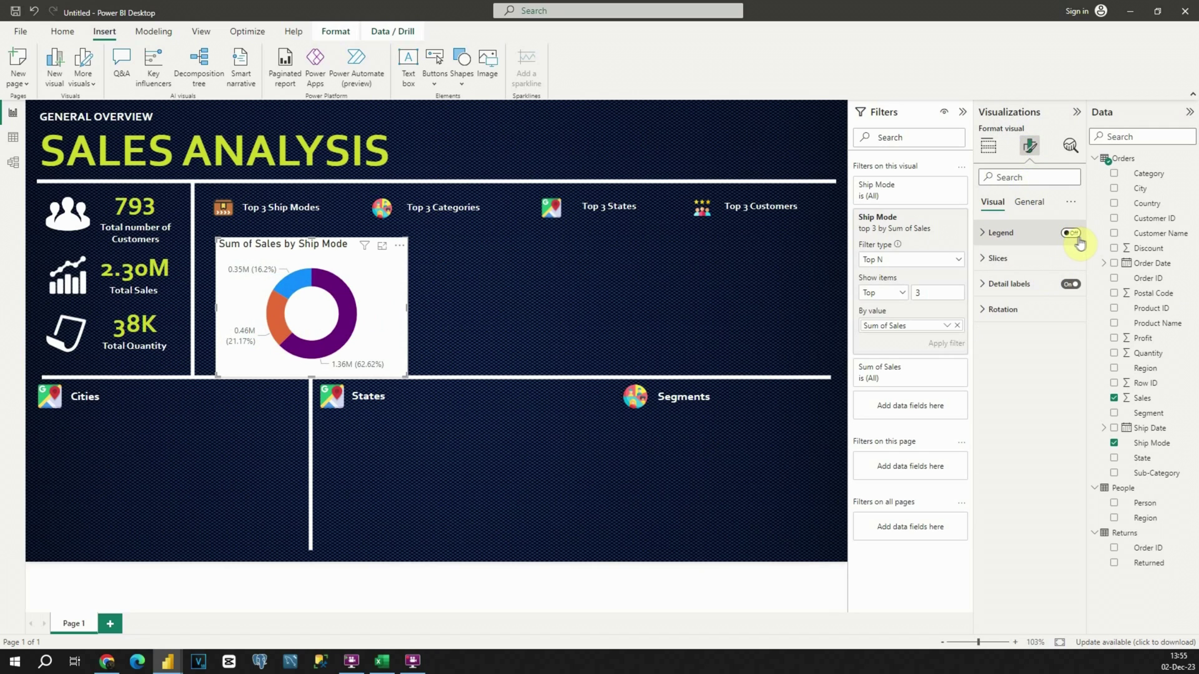
{"action": "left_click", "coordinate": [1029, 202]}
{"action": "left_click", "coordinate": [1069, 257]}
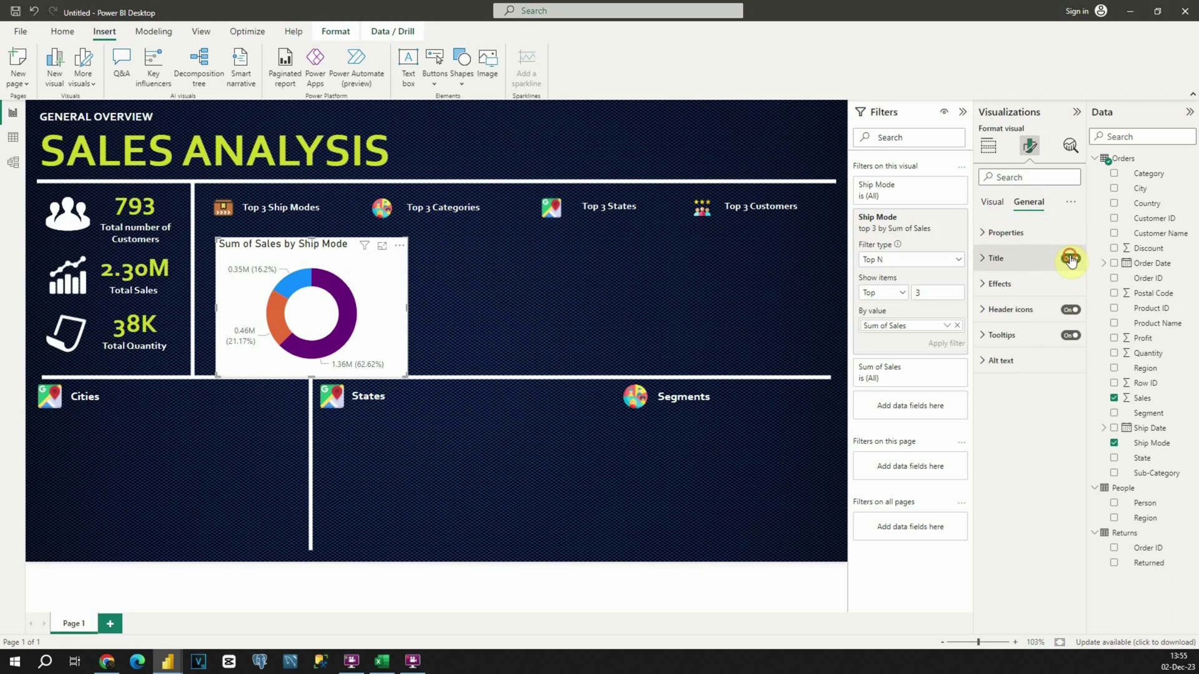
Set the donut chart's detail label contents to Category, data value.
{"action": "left_click", "coordinate": [988, 204]}
{"action": "left_click", "coordinate": [984, 284]}
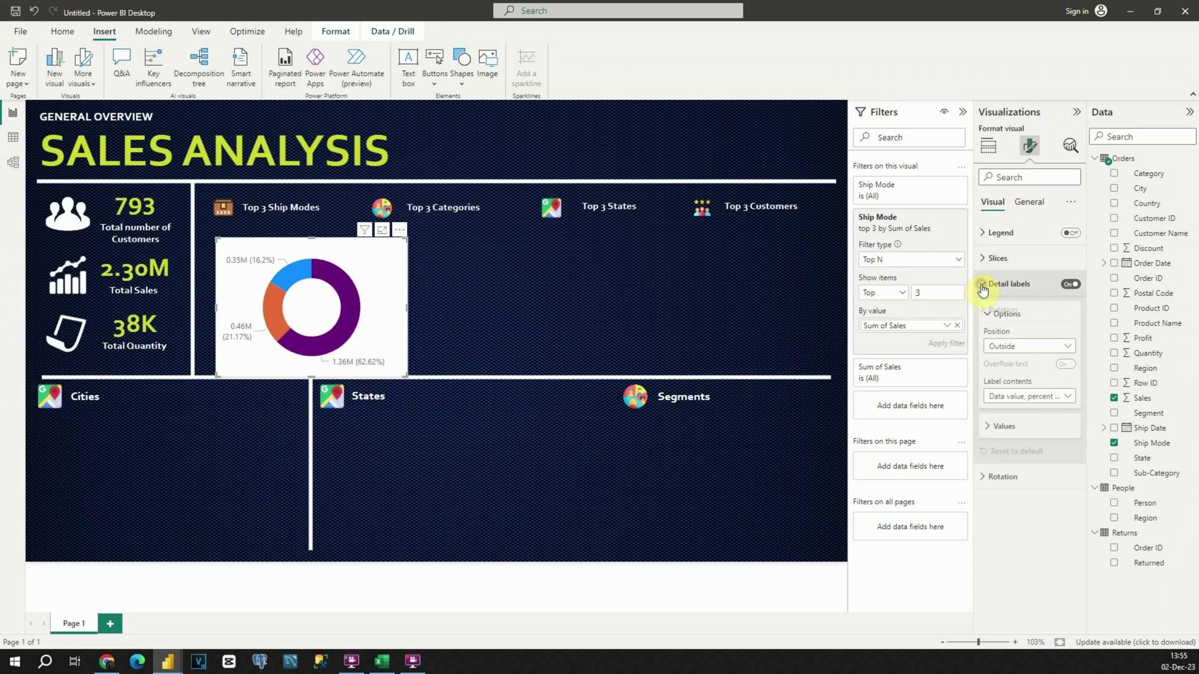
{"action": "left_click", "coordinate": [1015, 397]}
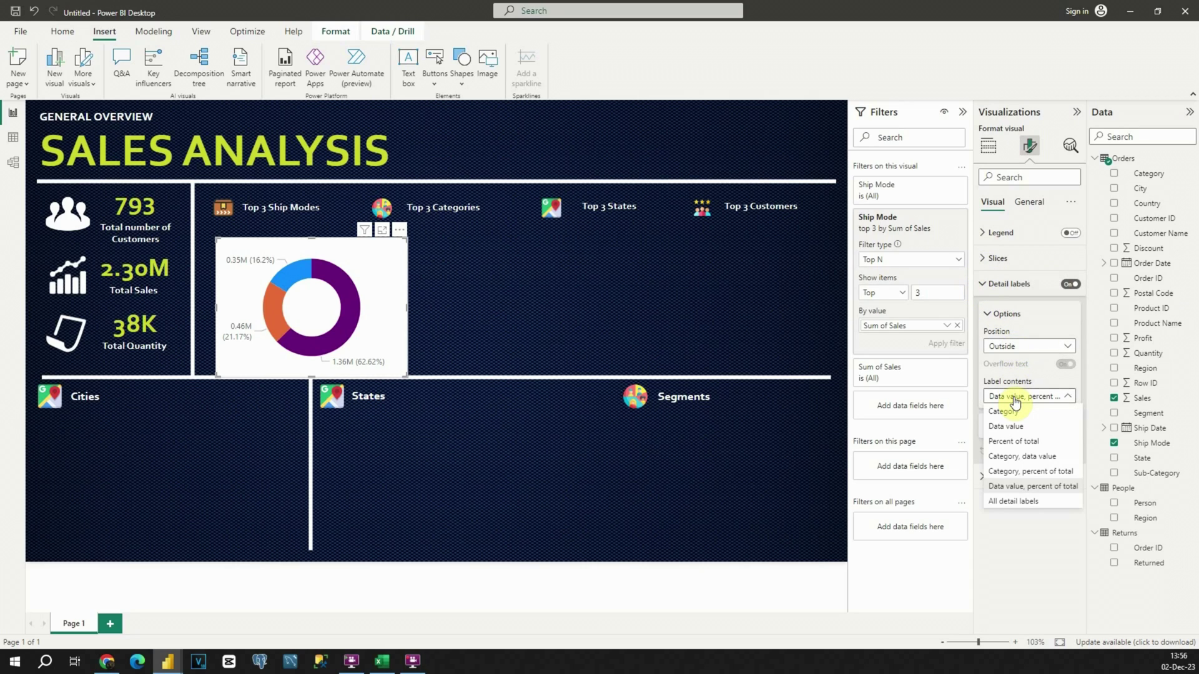
{"action": "left_click", "coordinate": [1006, 457]}
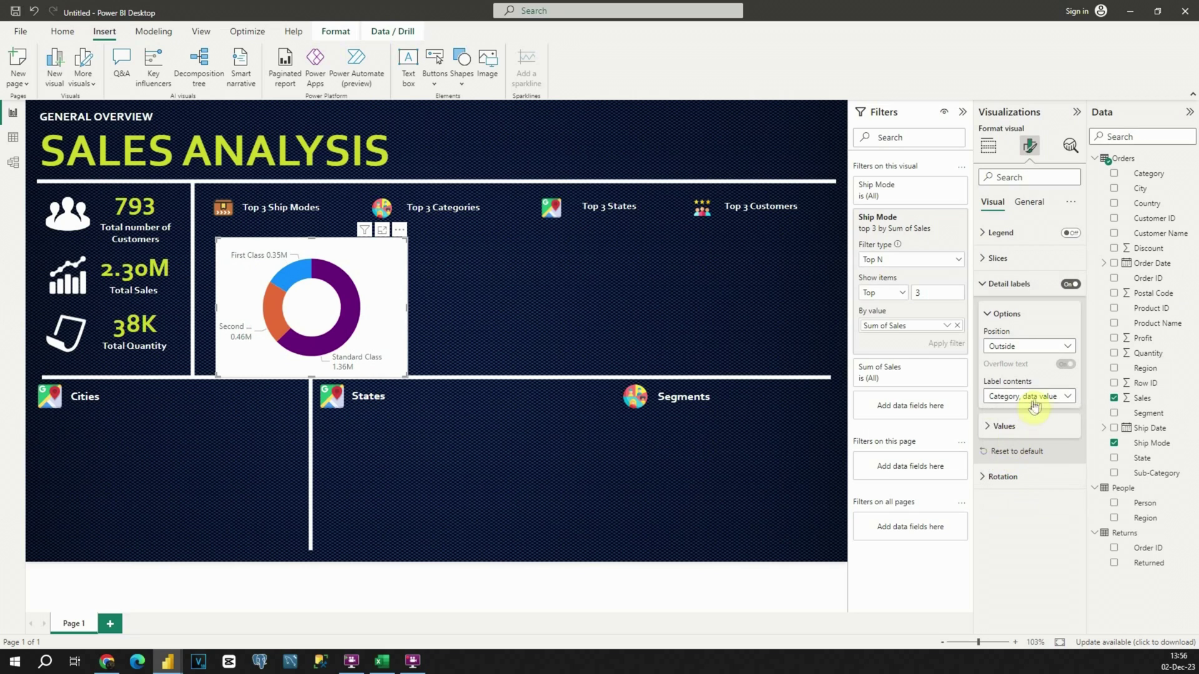
Make the donut chart's detail label values white and bold.
{"action": "left_click", "coordinate": [1013, 427]}
{"action": "left_click", "coordinate": [1007, 468]}
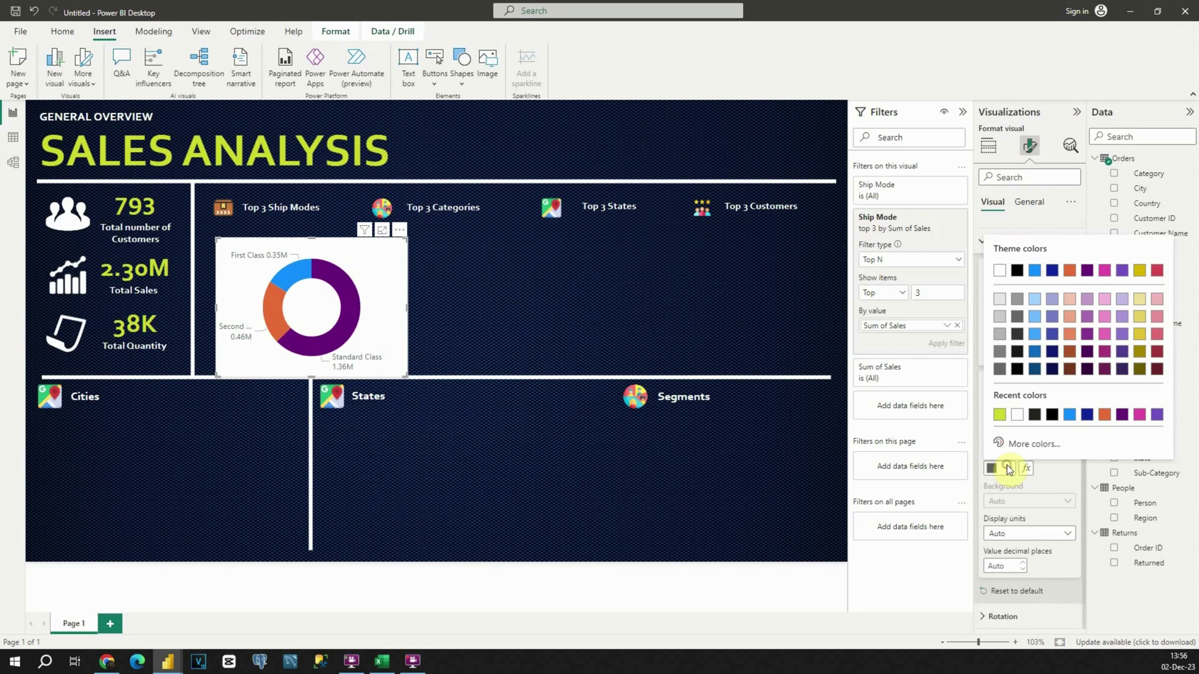
{"action": "left_click", "coordinate": [1000, 271]}
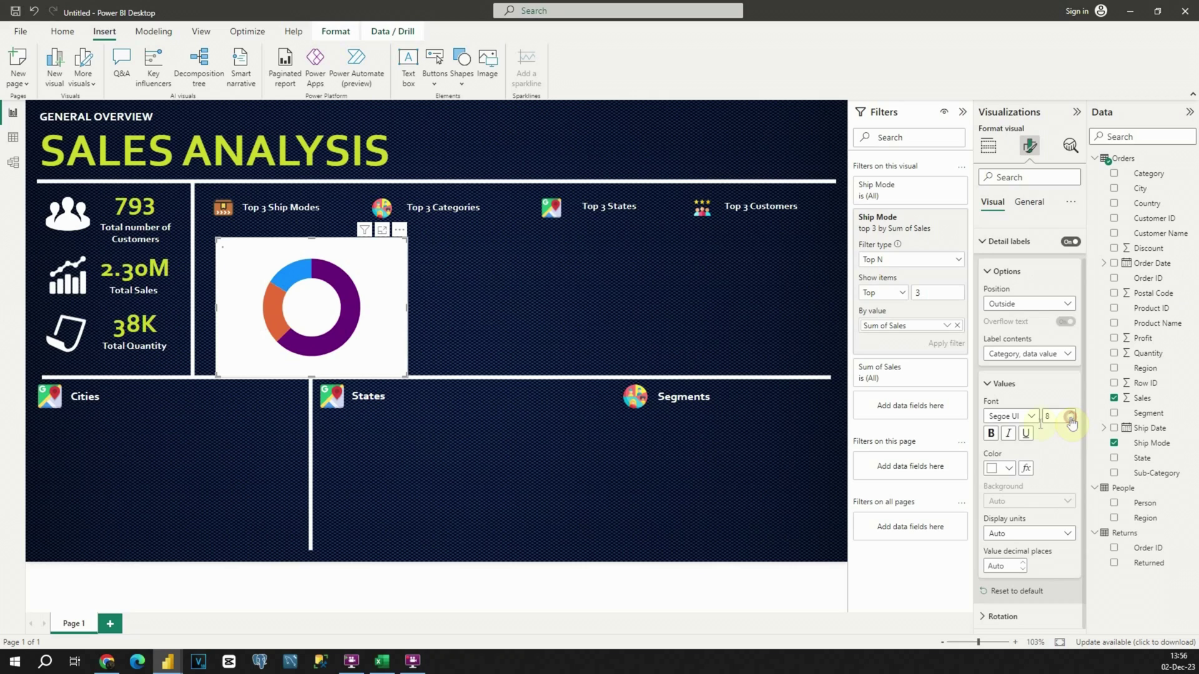
{"action": "left_click", "coordinate": [992, 434]}
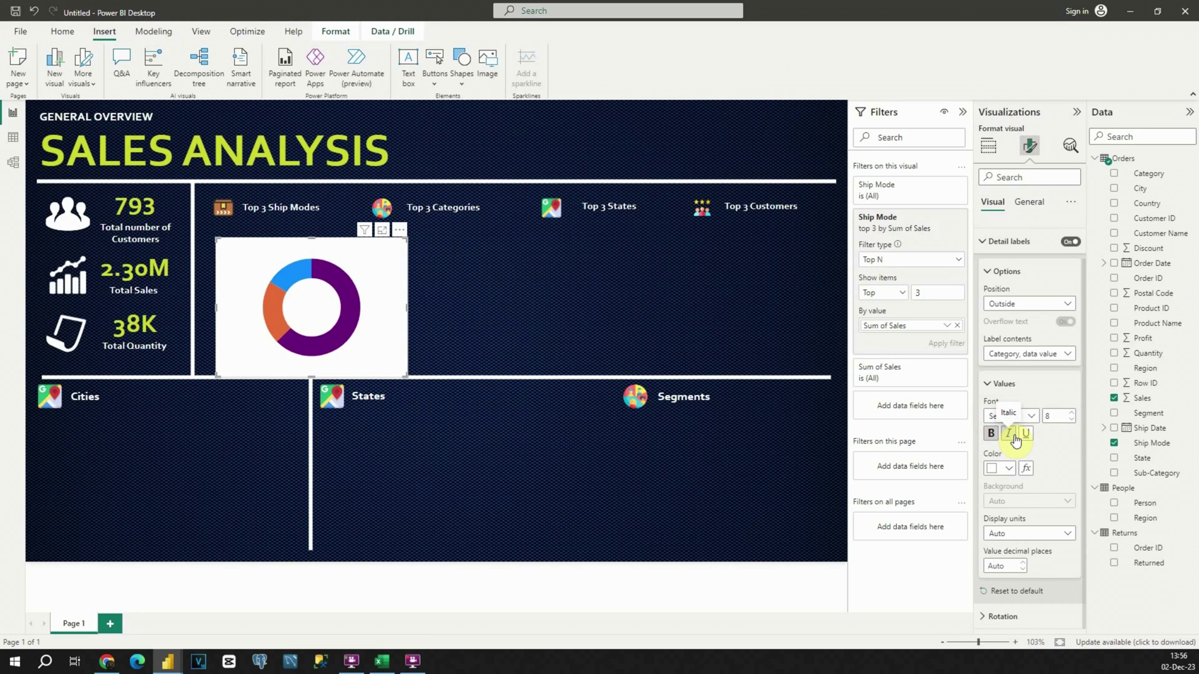
Turn off the donut chart's background.
{"action": "left_click", "coordinate": [1028, 202]}
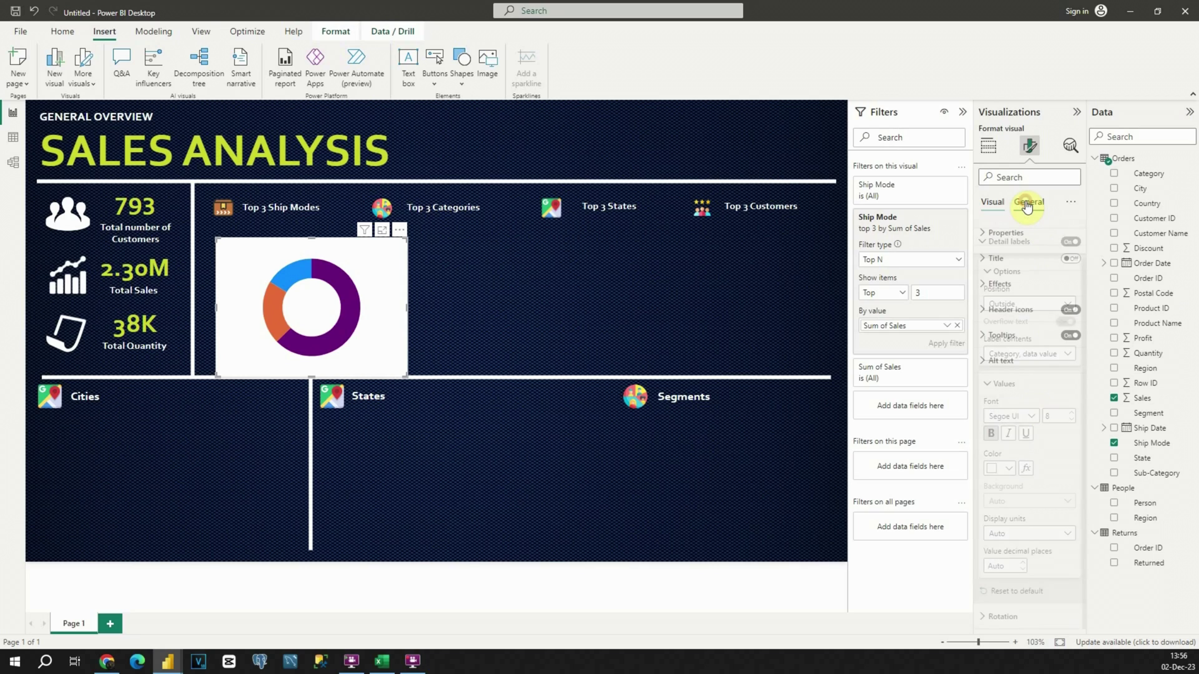
{"action": "left_click", "coordinate": [1000, 284]}
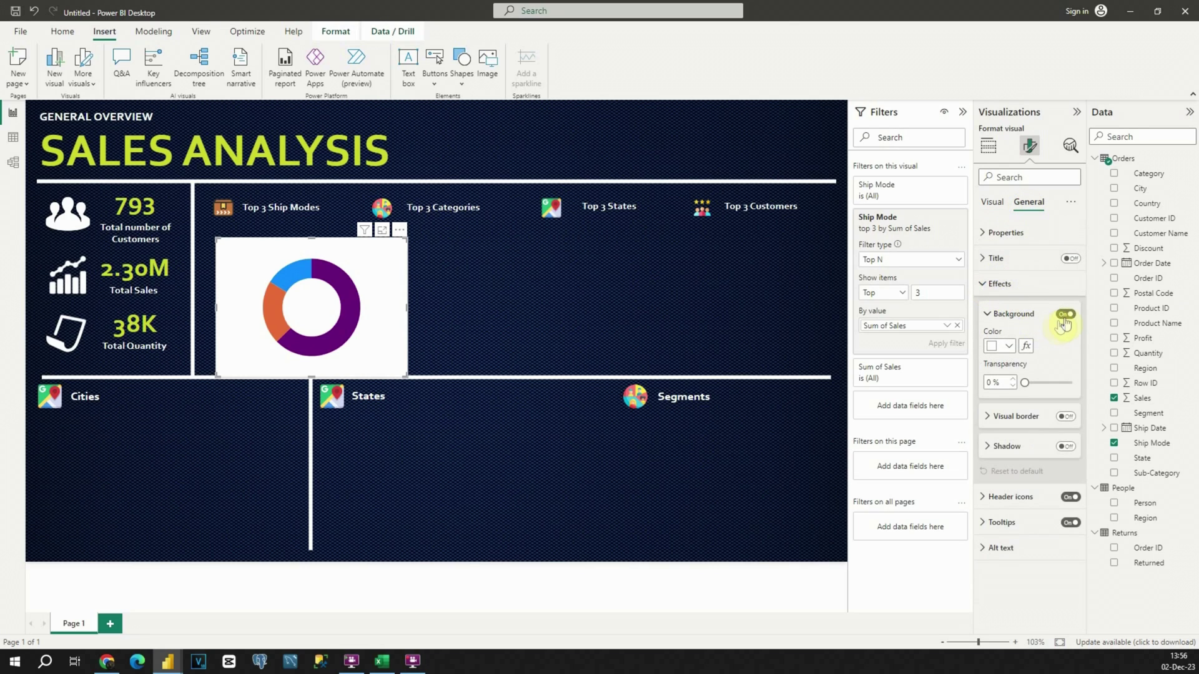
{"action": "left_click", "coordinate": [1065, 315]}
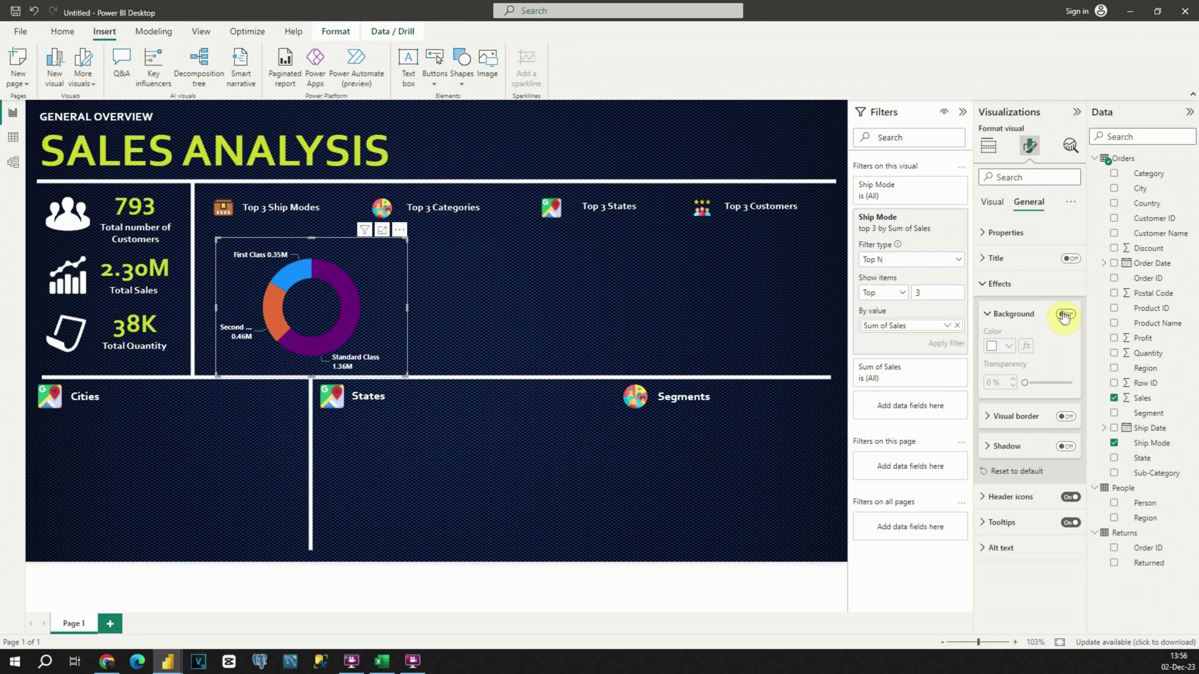
Copy the ship mode donut chart three times and spread the copies under Top 3 Categories, Top 3 States and Top 3 Customers.
{"action": "left_click_drag", "start_coordinate": [379, 269], "coordinate": [529, 275]}
{"action": "key", "text": "ctrl+c"}
{"action": "key", "text": "ctrl+v"}
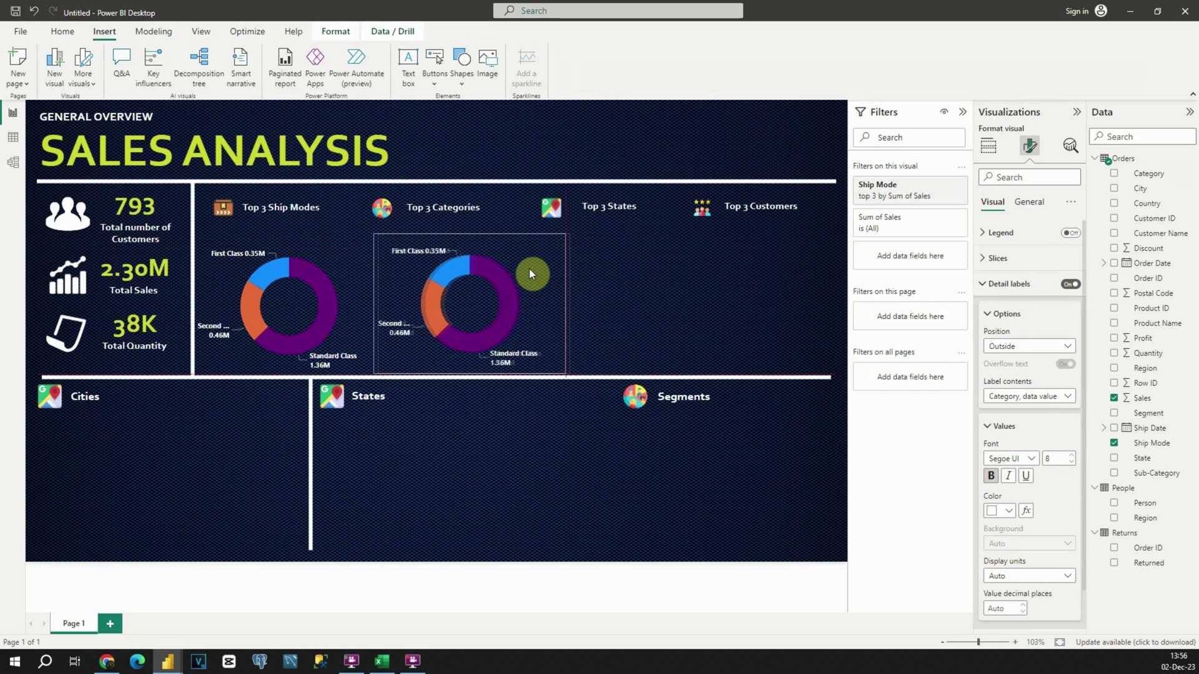
{"action": "key", "text": "ctrl+v"}
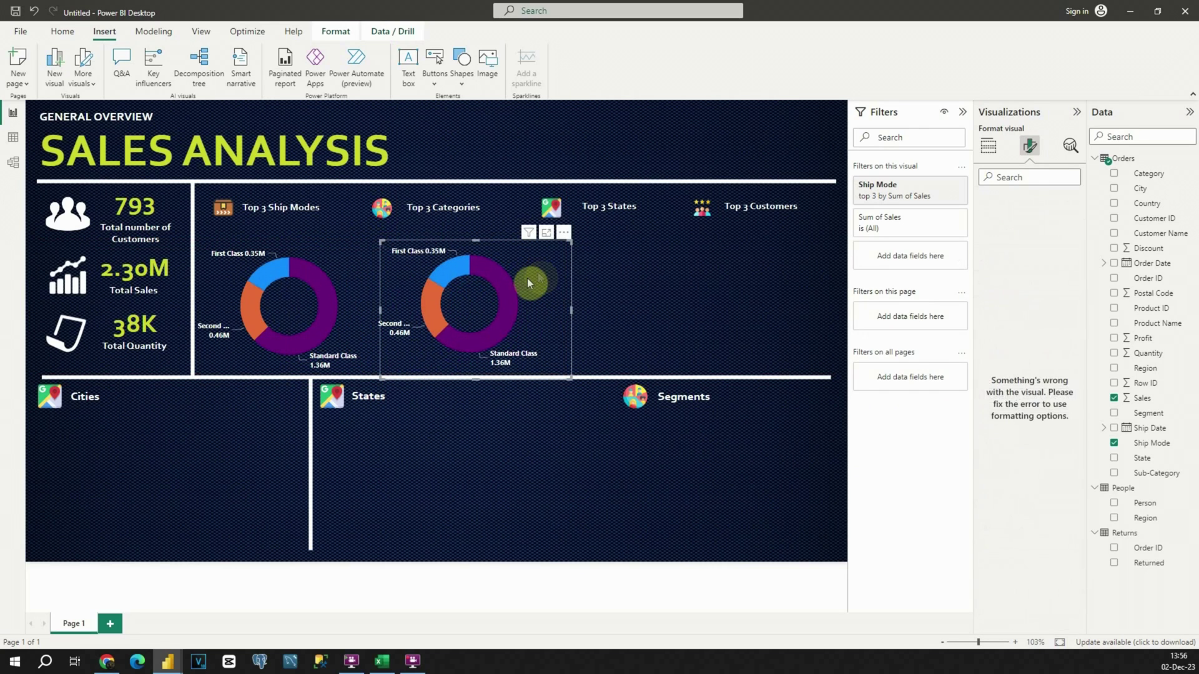
{"action": "left_click_drag", "start_coordinate": [526, 276], "coordinate": [756, 280]}
{"action": "key", "text": "ctrl+v"}
Narrow the first donut chart and reposition it under the Top 3 Ship Modes heading.
{"action": "left_click", "coordinate": [391, 350]}
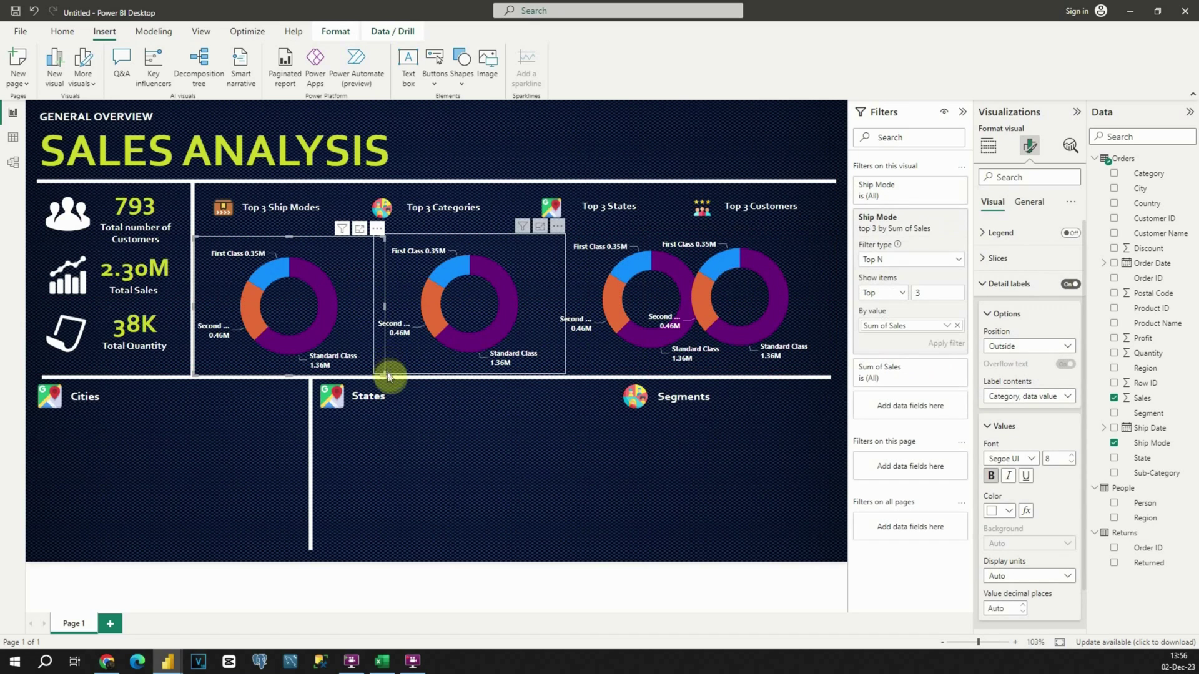
{"action": "left_click_drag", "start_coordinate": [354, 263], "coordinate": [353, 257]}
{"action": "left_click_drag", "start_coordinate": [382, 366], "coordinate": [359, 373]}
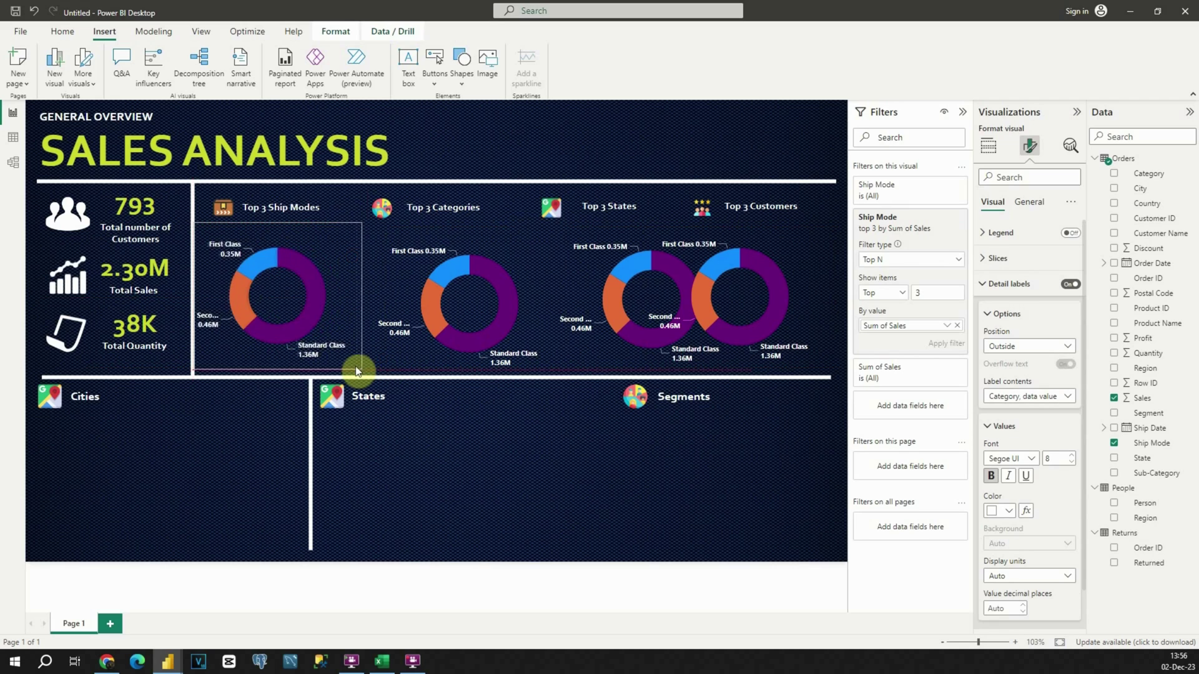
Move and resize the second donut chart to fit under Top 3 Categories, level with the ship mode chart.
{"action": "left_click_drag", "start_coordinate": [328, 255], "coordinate": [377, 266]}
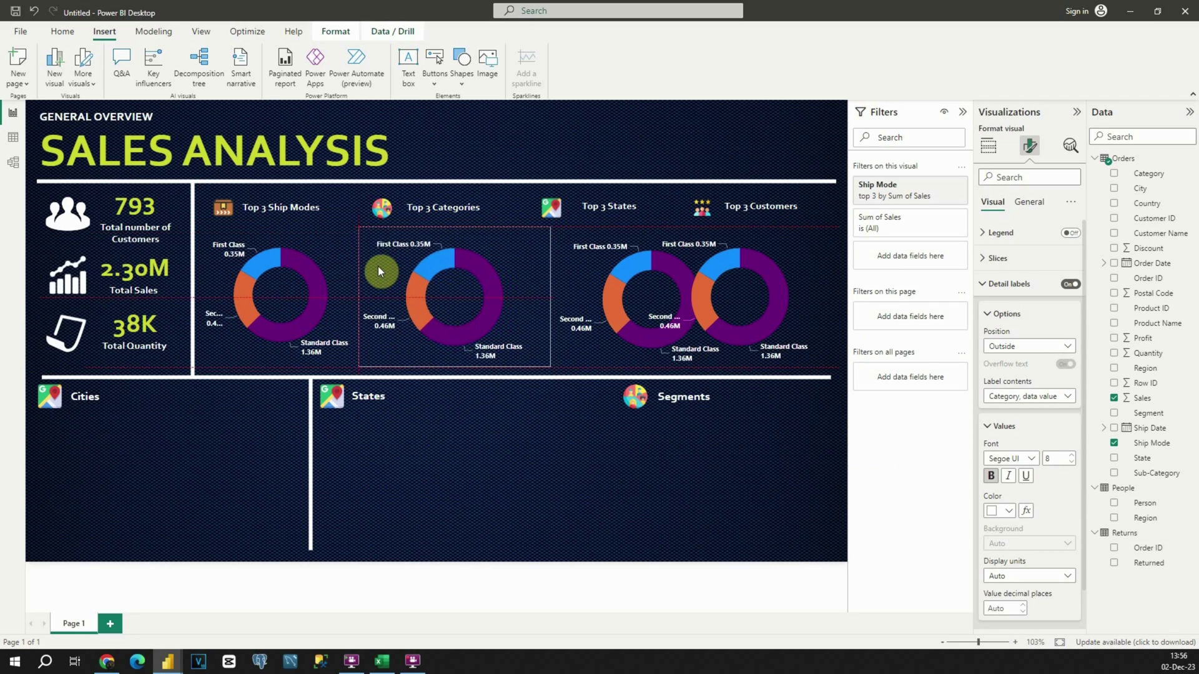
{"action": "left_click_drag", "start_coordinate": [528, 369], "coordinate": [510, 372]}
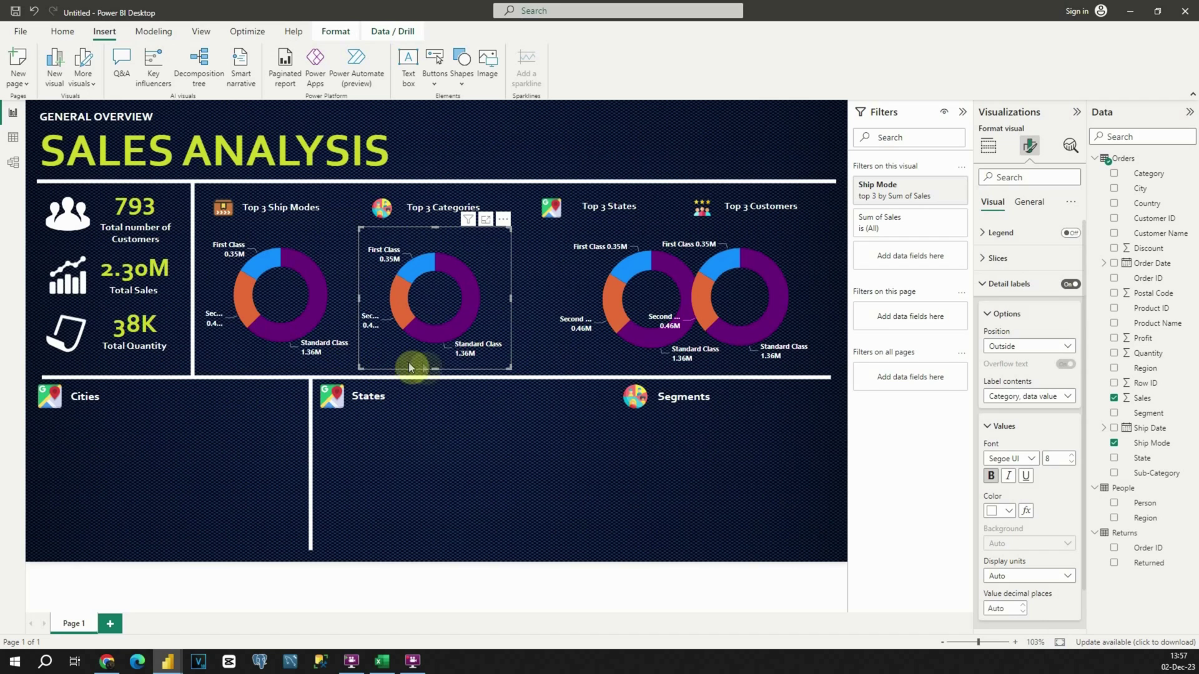
{"action": "left_click", "coordinate": [329, 229]}
{"action": "left_click", "coordinate": [436, 227]}
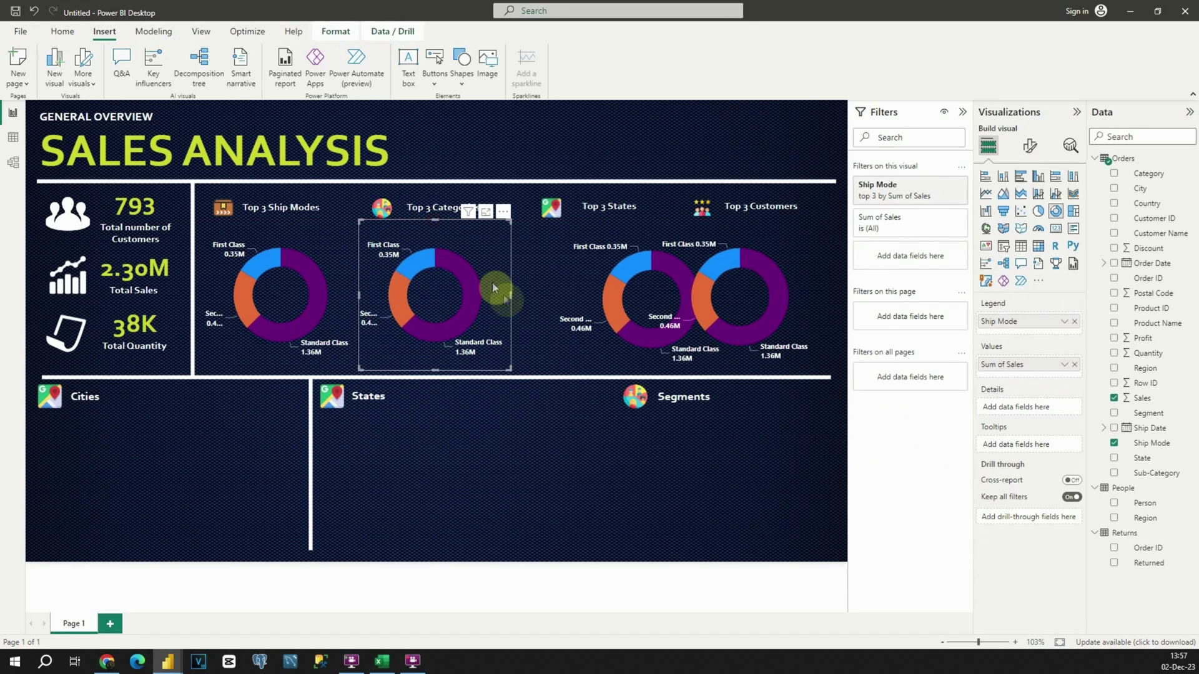
{"action": "left_click_drag", "start_coordinate": [511, 297], "coordinate": [557, 266]}
Move and resize the remaining two donut charts to fit under Top 3 States and Top 3 Customers.
{"action": "left_click", "coordinate": [586, 278]}
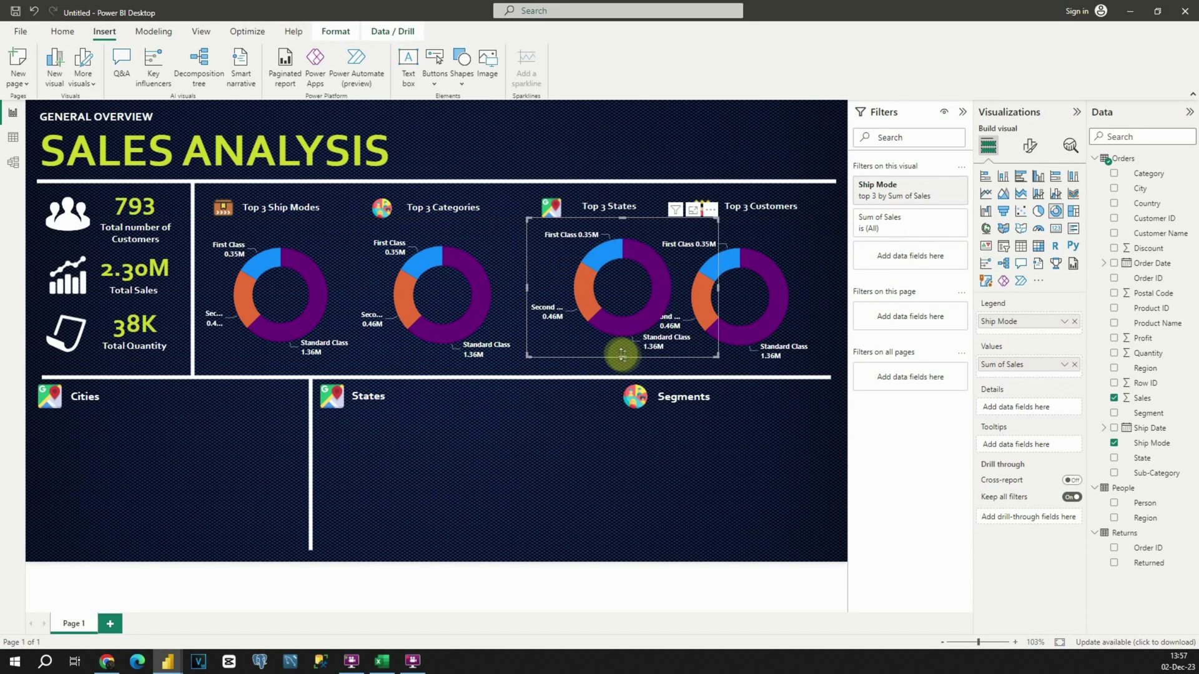
{"action": "left_click_drag", "start_coordinate": [622, 358], "coordinate": [622, 371]}
{"action": "left_click_drag", "start_coordinate": [718, 292], "coordinate": [747, 293]}
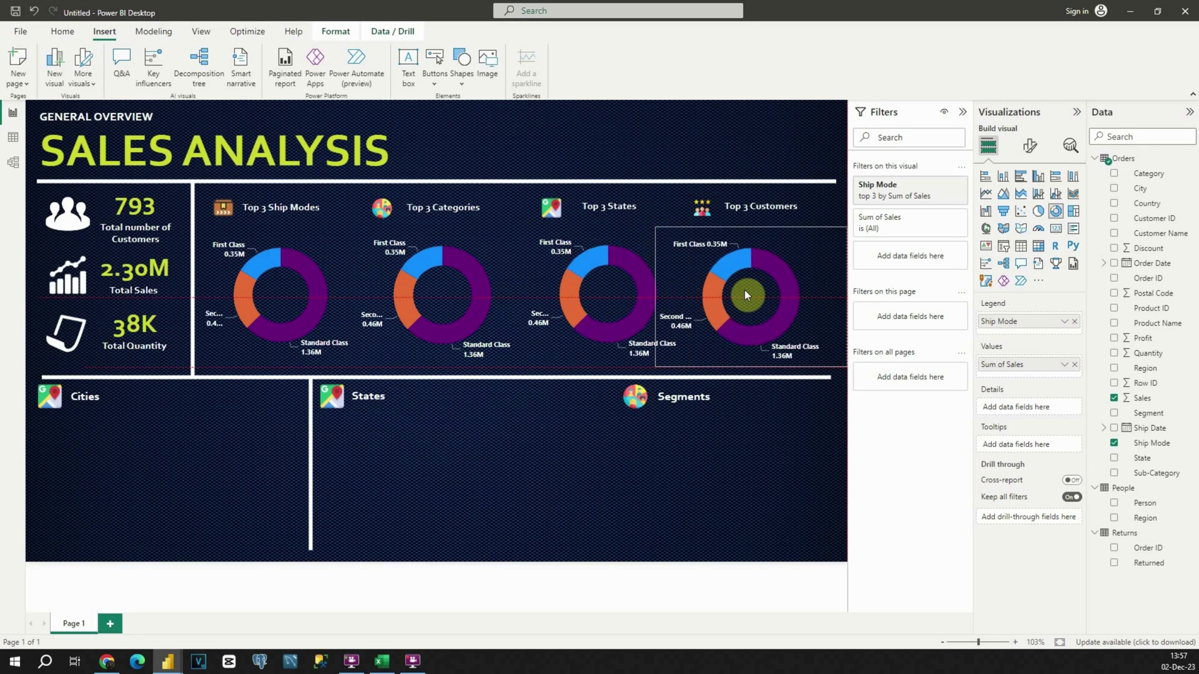
{"action": "left_click_drag", "start_coordinate": [659, 382], "coordinate": [676, 371]}
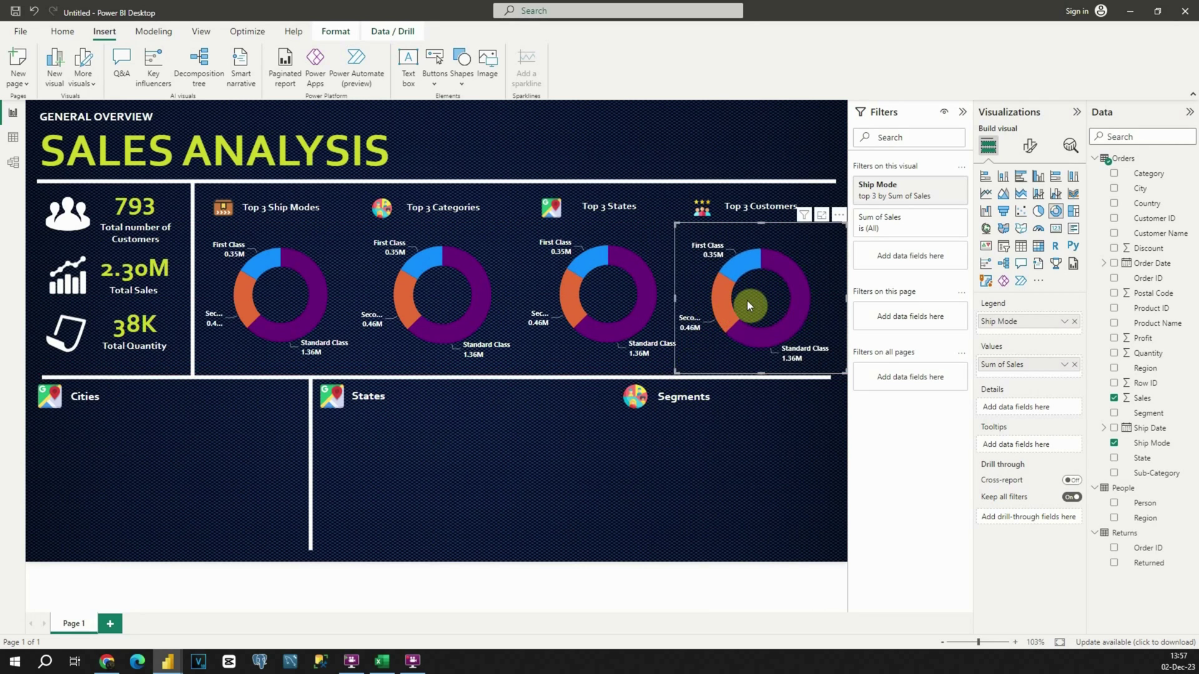
Align the Top 3 Customers donut with its neighbours and replace the Top 3 Categories donut's legend field with Category.
{"action": "left_click_drag", "start_coordinate": [747, 301], "coordinate": [743, 298]}
{"action": "left_click", "coordinate": [801, 152]}
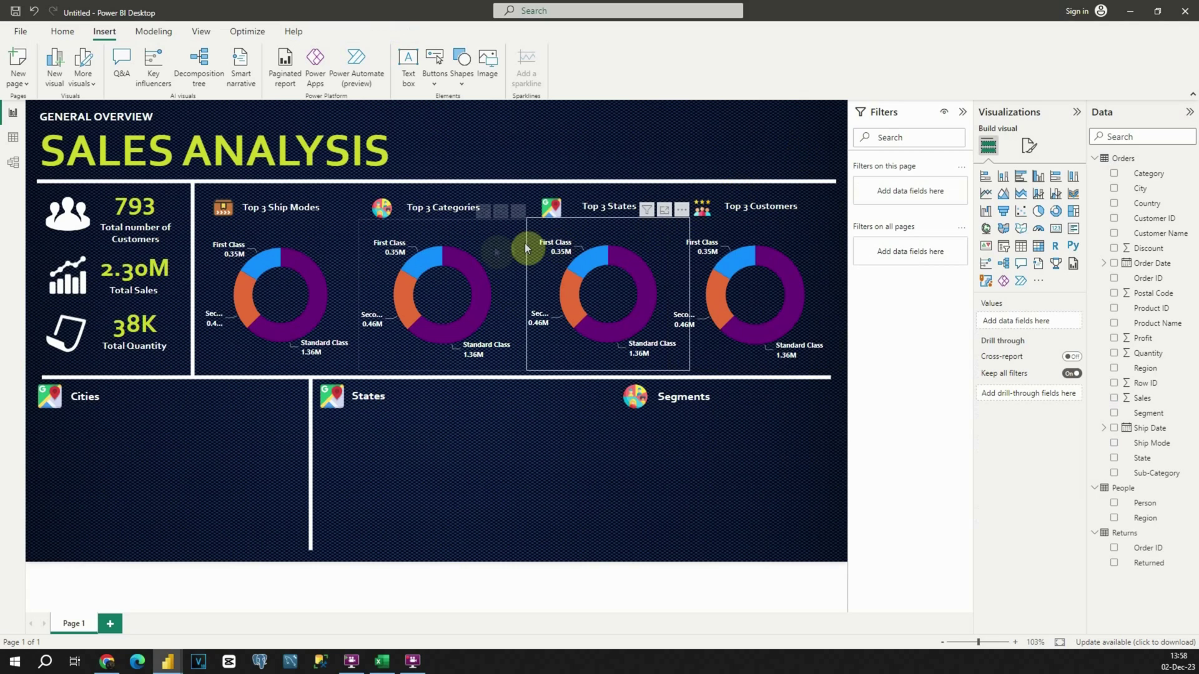
{"action": "left_click", "coordinate": [493, 251]}
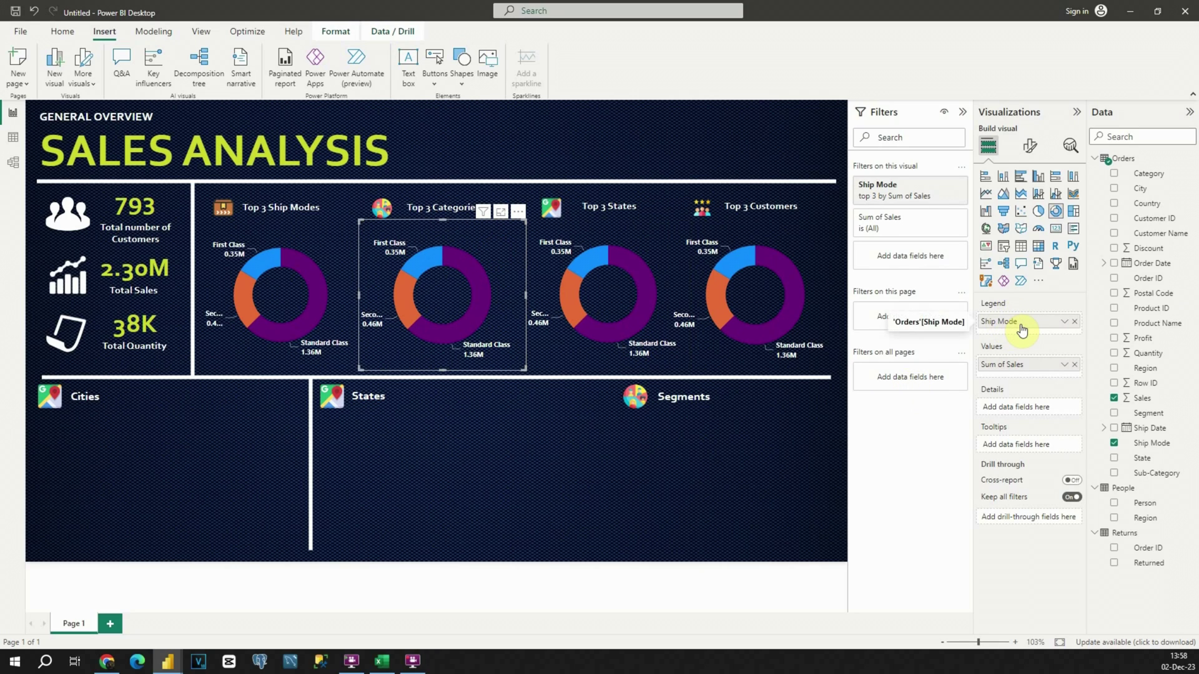
{"action": "left_click_drag", "start_coordinate": [1149, 173], "coordinate": [1051, 325]}
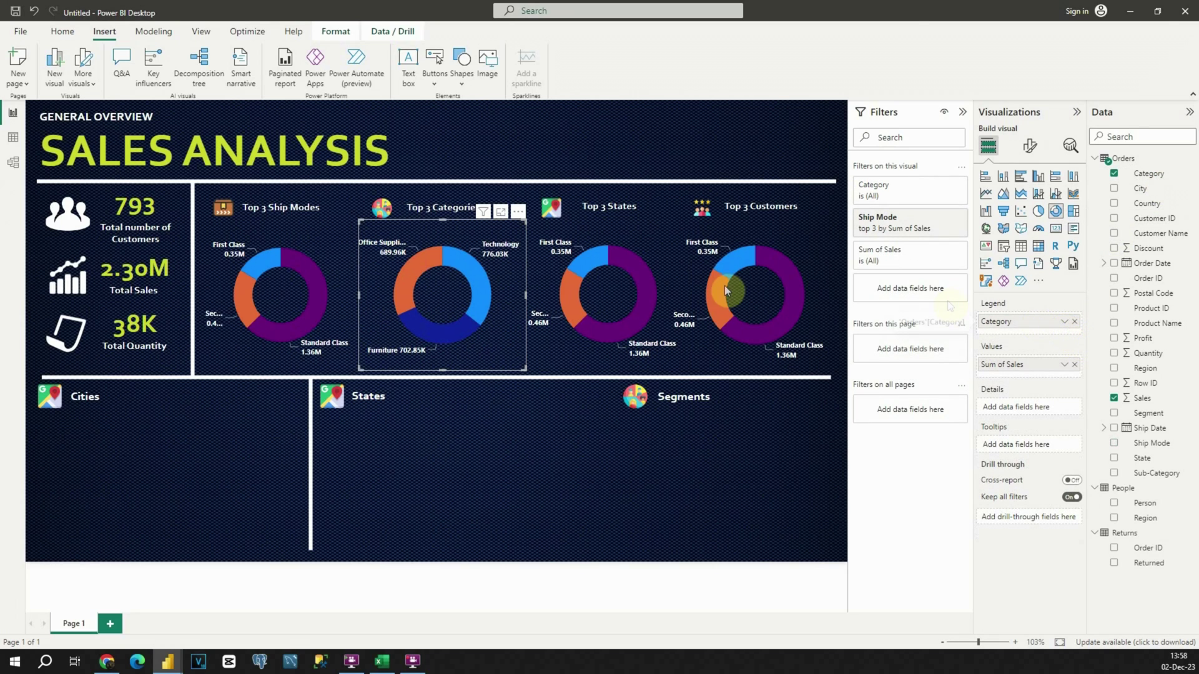
Replace Ship Mode with State as the legend field of the Top 3 States donut chart.
{"action": "left_click", "coordinate": [645, 253]}
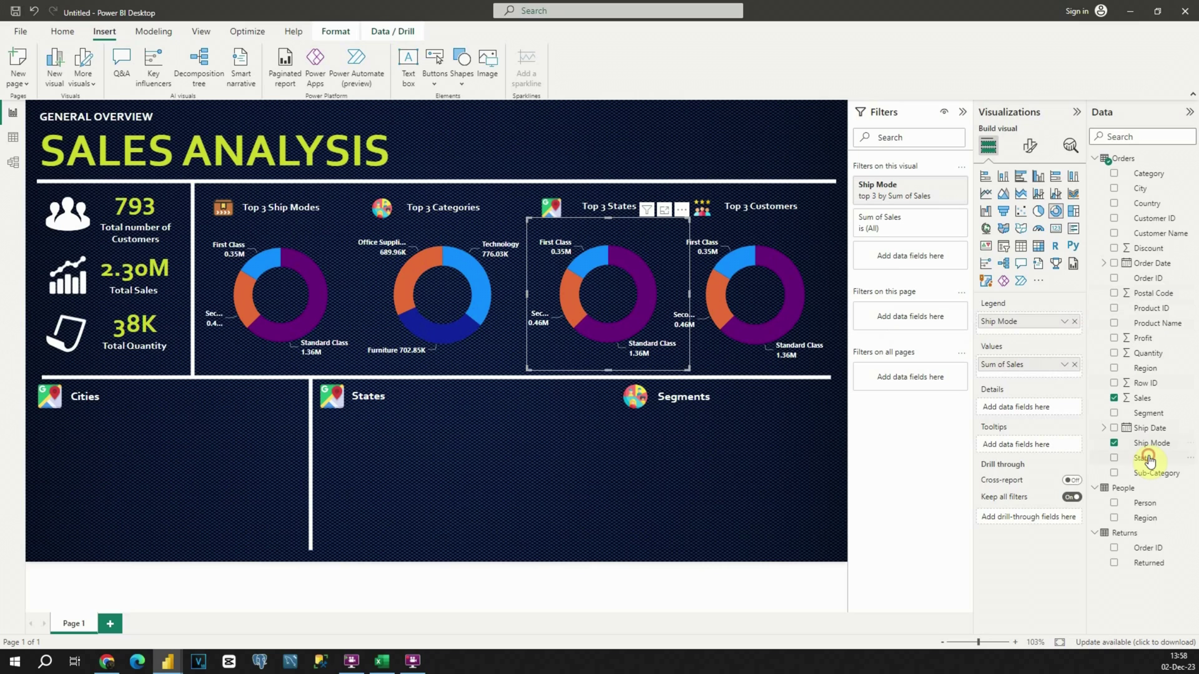
{"action": "left_click_drag", "start_coordinate": [1148, 461], "coordinate": [1072, 341]}
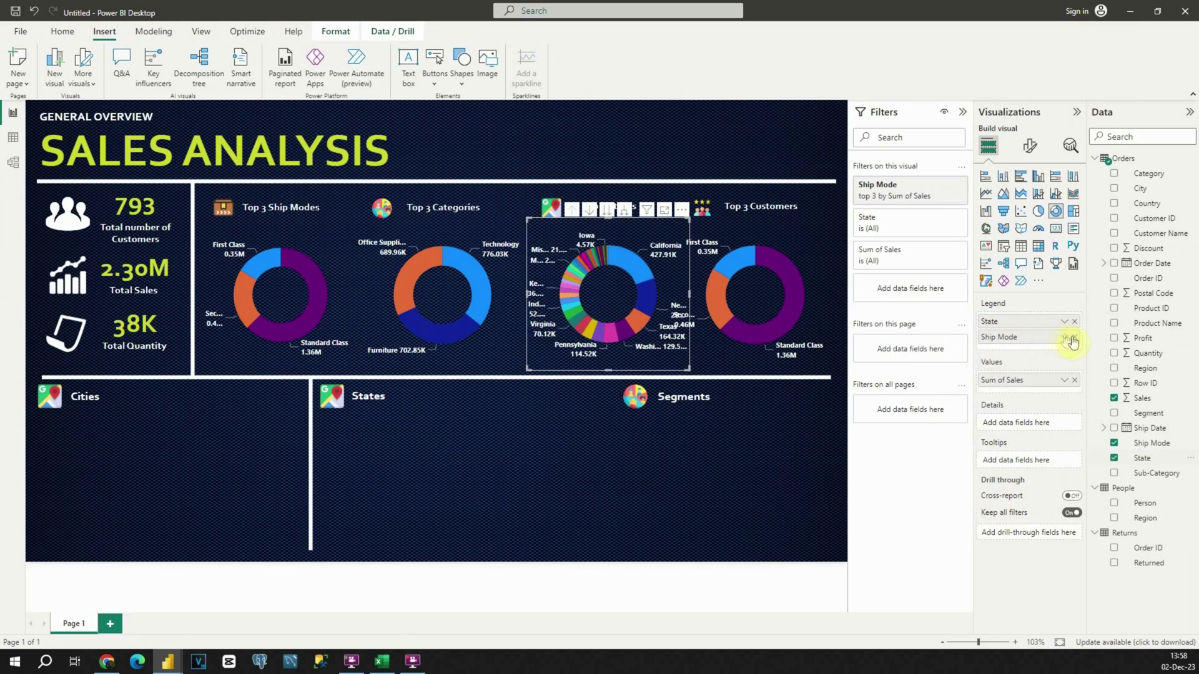
{"action": "left_click", "coordinate": [1073, 339]}
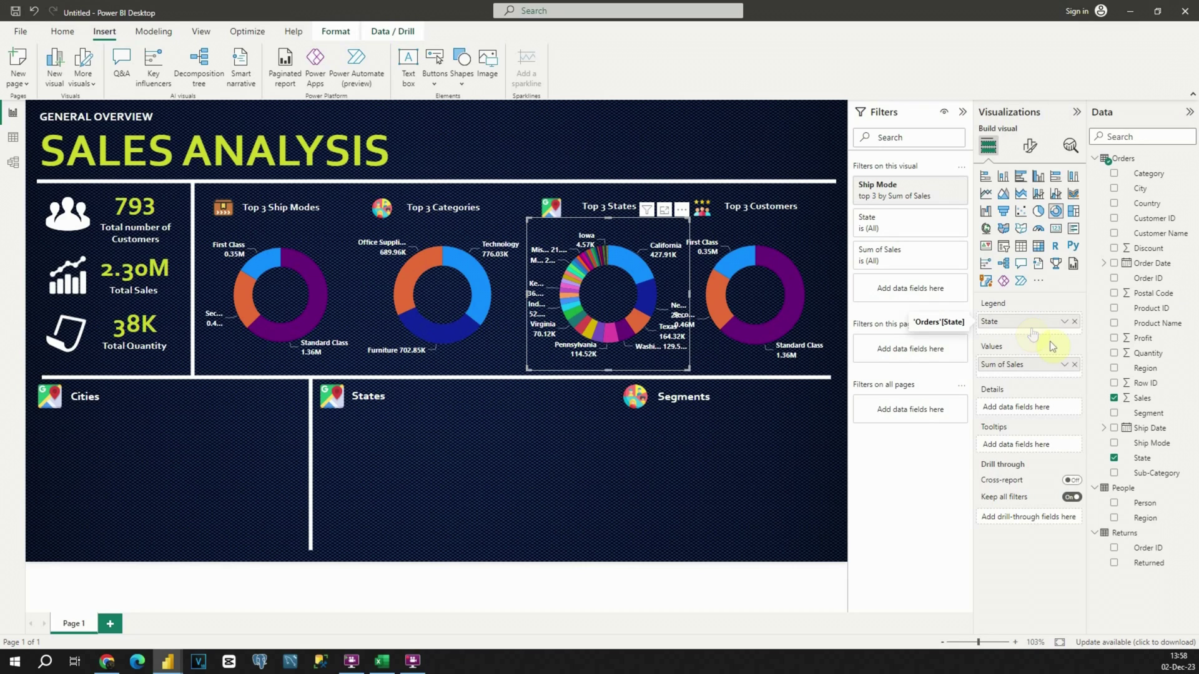
Swap the States donut's Ship Mode filter for a Top N filter on State showing the top 3 by Sum of Sales.
{"action": "left_click_drag", "start_coordinate": [1139, 461], "coordinate": [909, 291]}
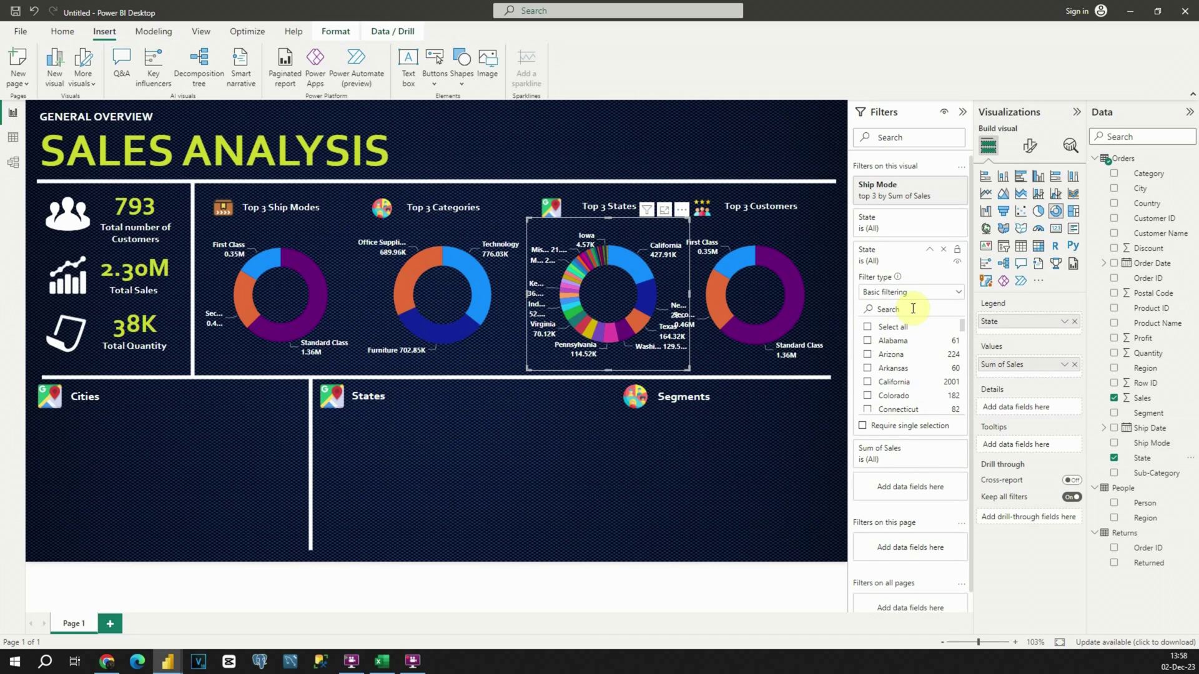
{"action": "left_click", "coordinate": [946, 188]}
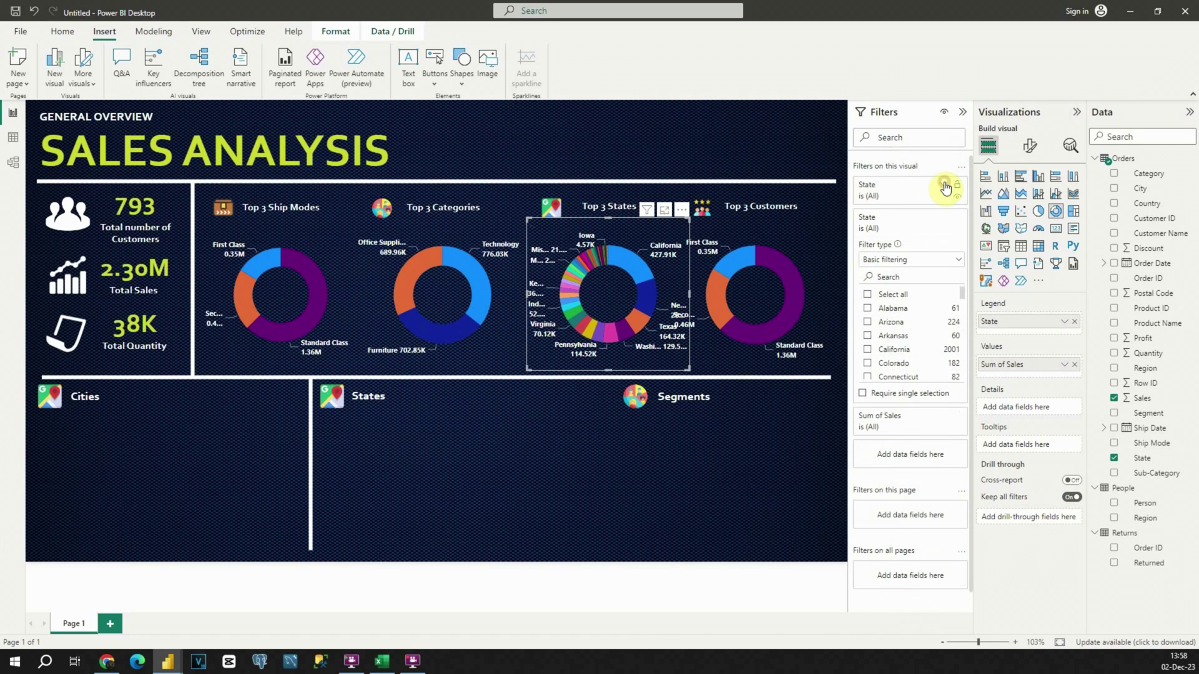
{"action": "left_click", "coordinate": [890, 260]}
{"action": "left_click", "coordinate": [881, 311]}
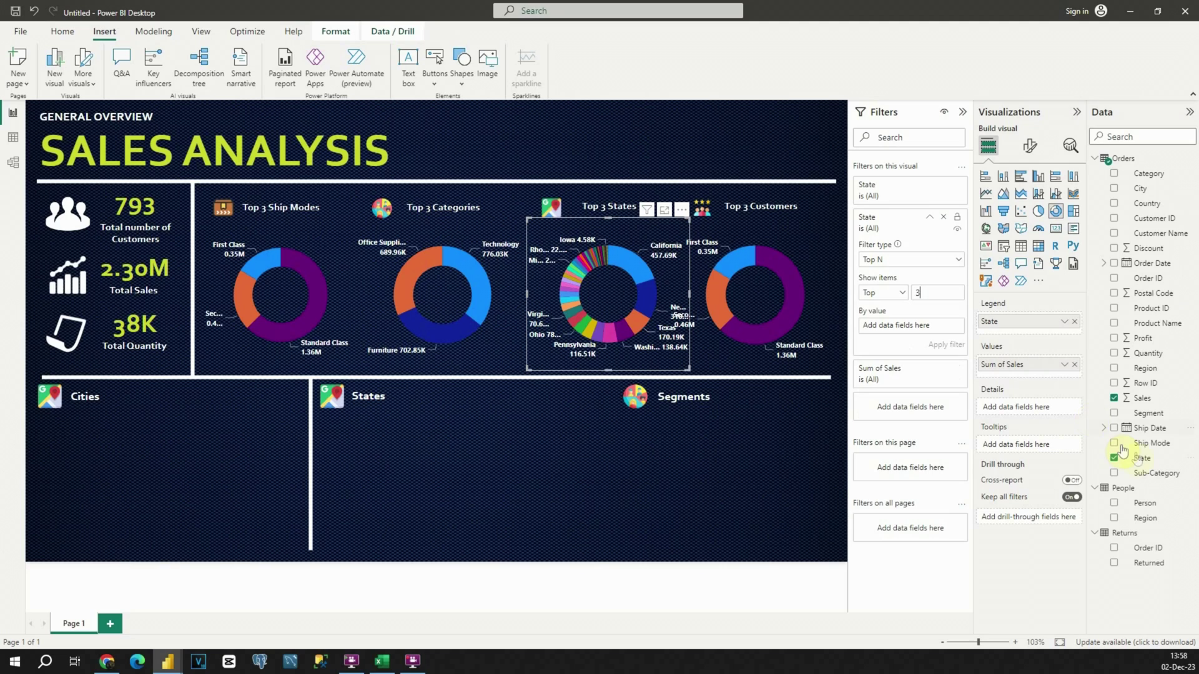
{"action": "left_click_drag", "start_coordinate": [1147, 406], "coordinate": [915, 331]}
{"action": "left_click", "coordinate": [936, 345]}
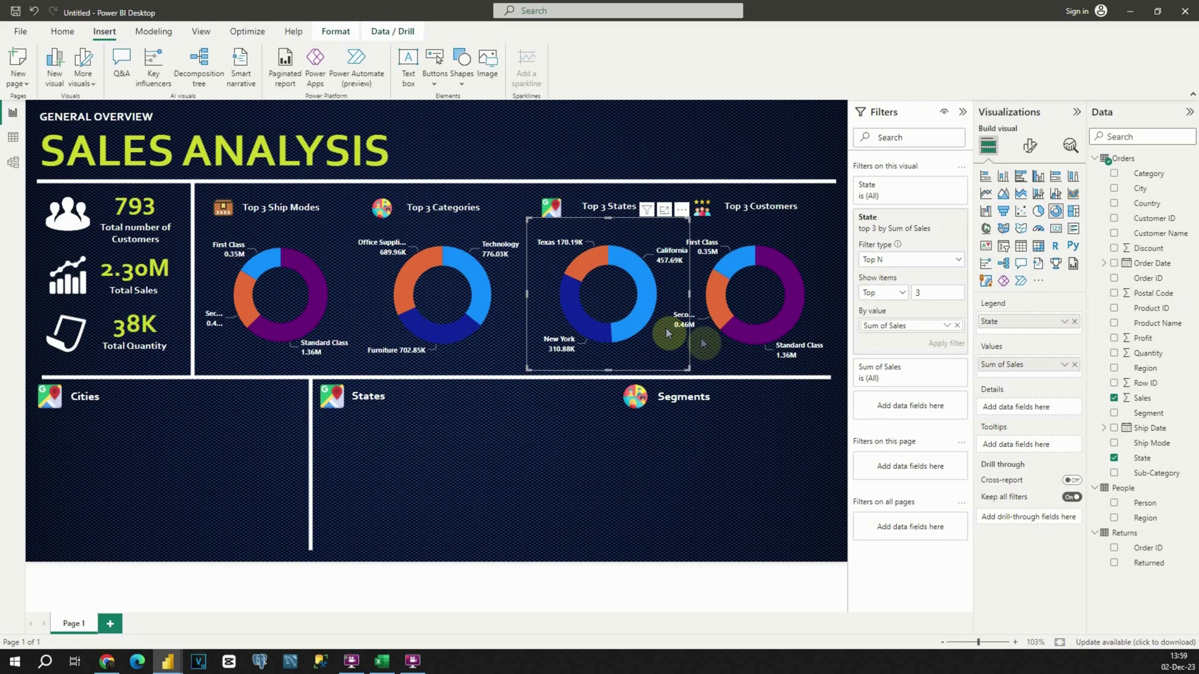
Use Customer Name instead of Ship Mode as the Top 3 Customers donut's legend and remove its Ship Mode filter.
{"action": "left_click", "coordinate": [734, 351]}
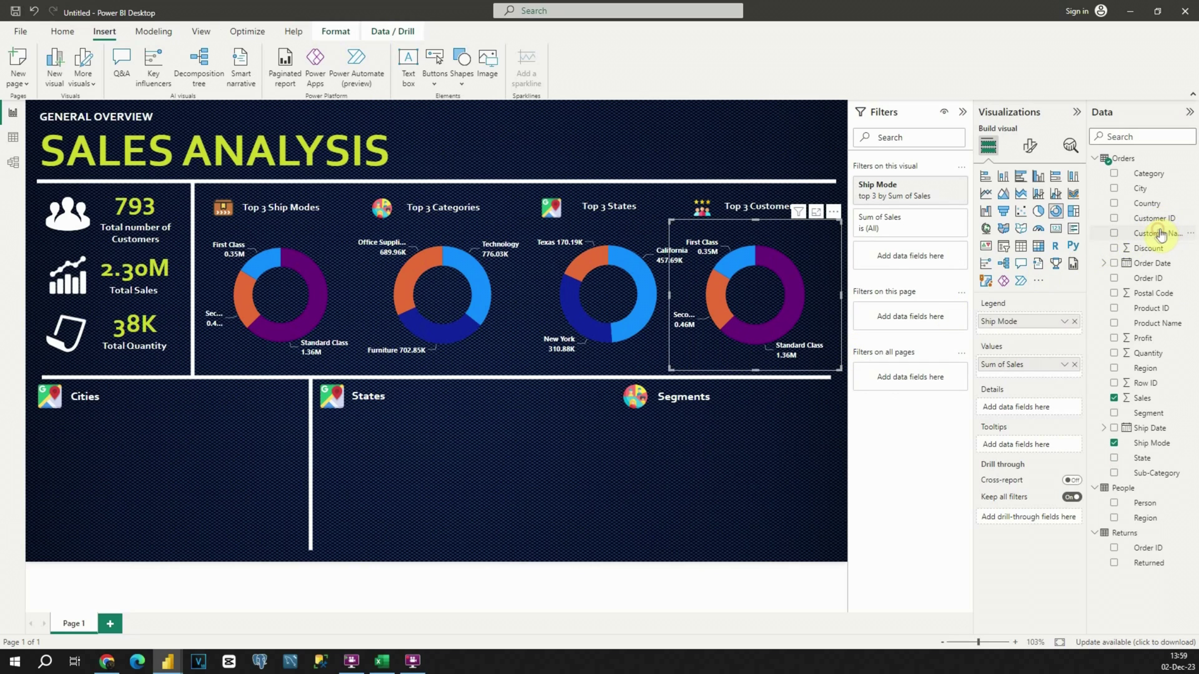
{"action": "left_click_drag", "start_coordinate": [1160, 234], "coordinate": [1059, 335]}
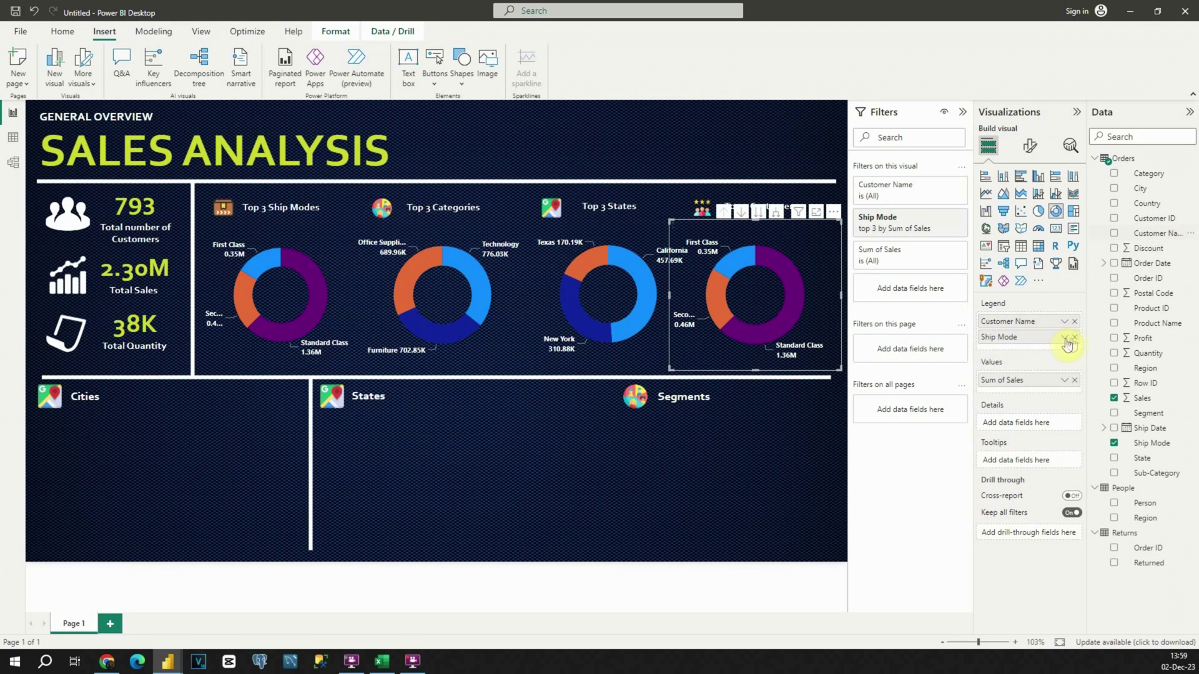
{"action": "left_click", "coordinate": [1074, 338]}
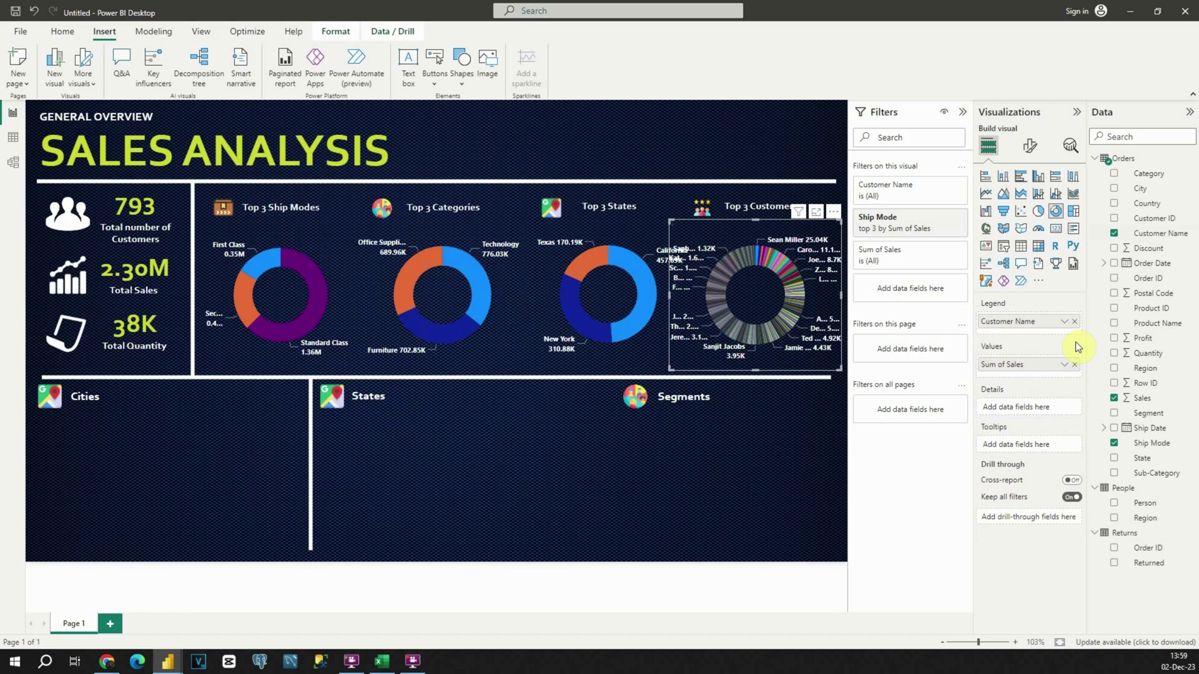
{"action": "left_click", "coordinate": [941, 218]}
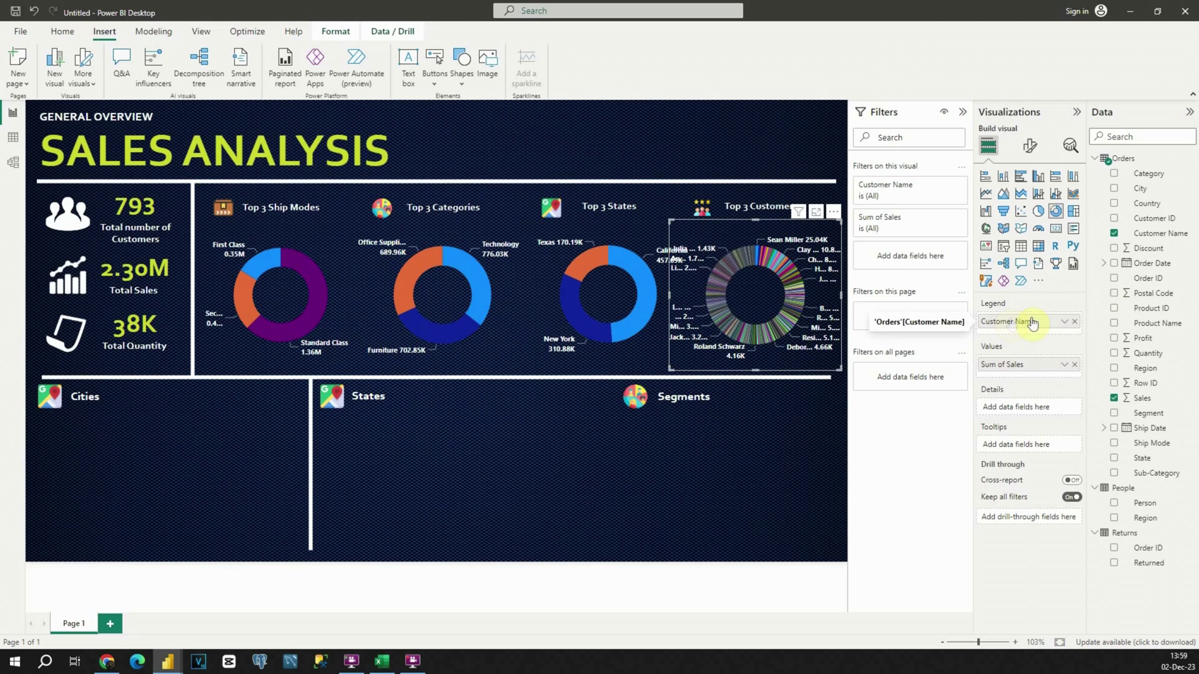
Add a Top N filter on Customer Name to the customers donut, showing the top 3 by Sum of Sales.
{"action": "left_click_drag", "start_coordinate": [1155, 233], "coordinate": [901, 264]}
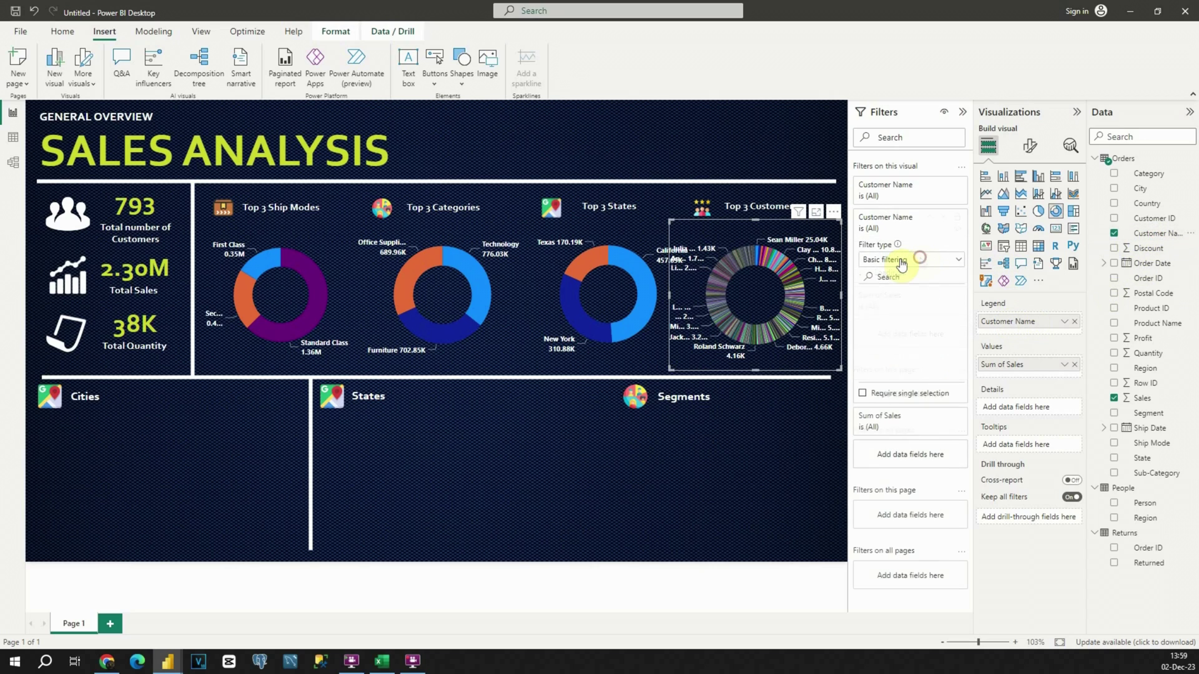
{"action": "left_click", "coordinate": [901, 265]}
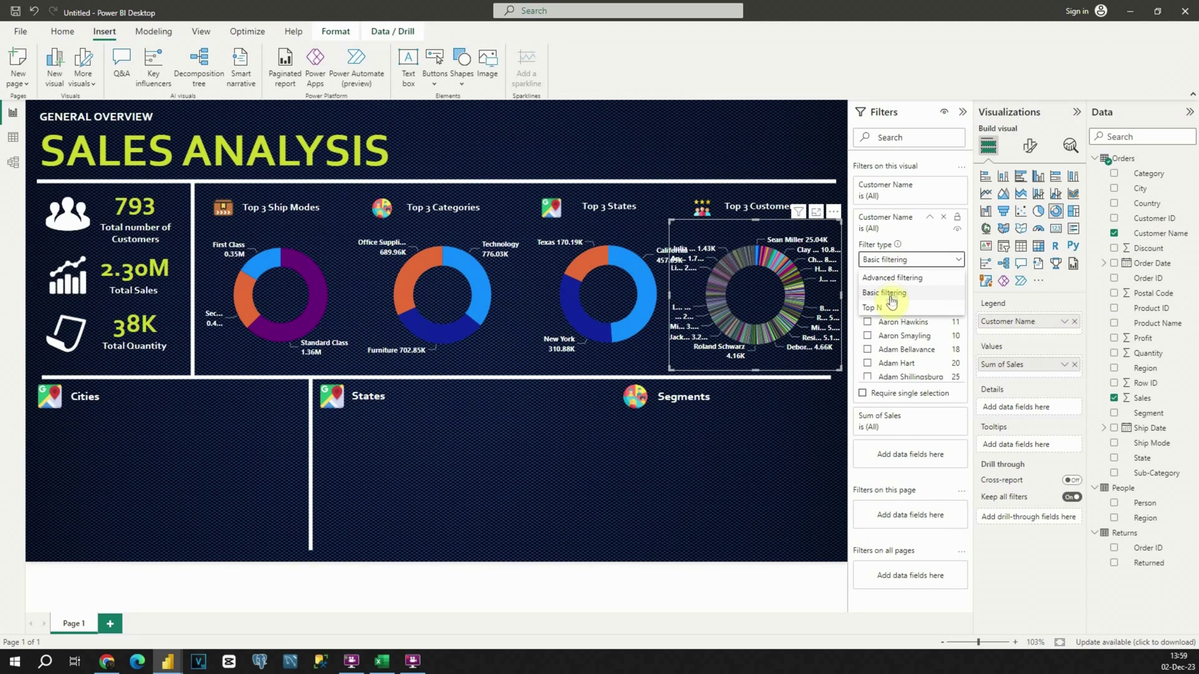
{"action": "left_click", "coordinate": [890, 305]}
{"action": "left_click", "coordinate": [930, 295]}
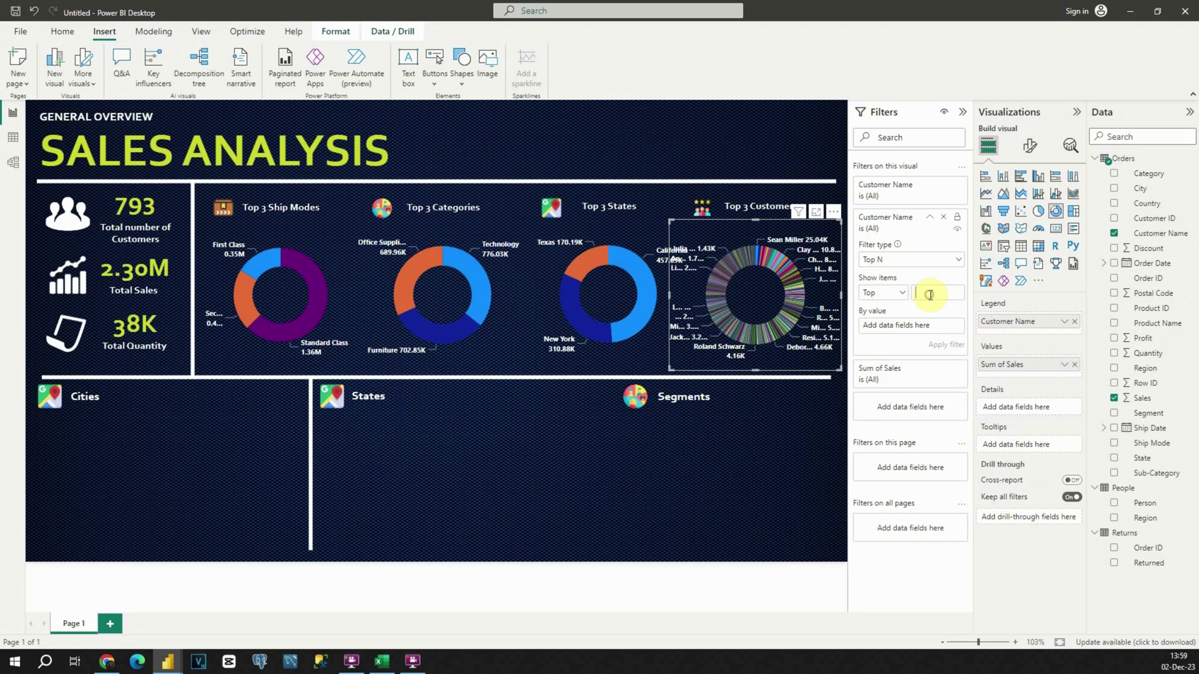
{"action": "left_click_drag", "start_coordinate": [1142, 398], "coordinate": [915, 333]}
{"action": "left_click", "coordinate": [952, 345]}
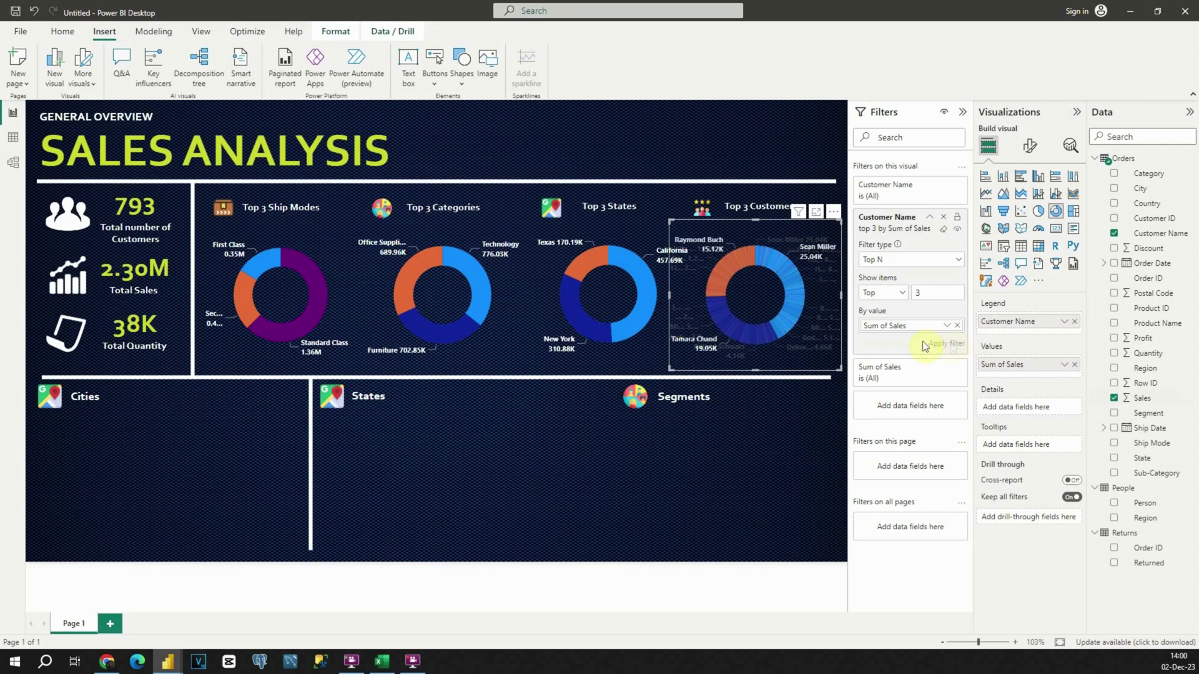
{"action": "left_click", "coordinate": [792, 440]}
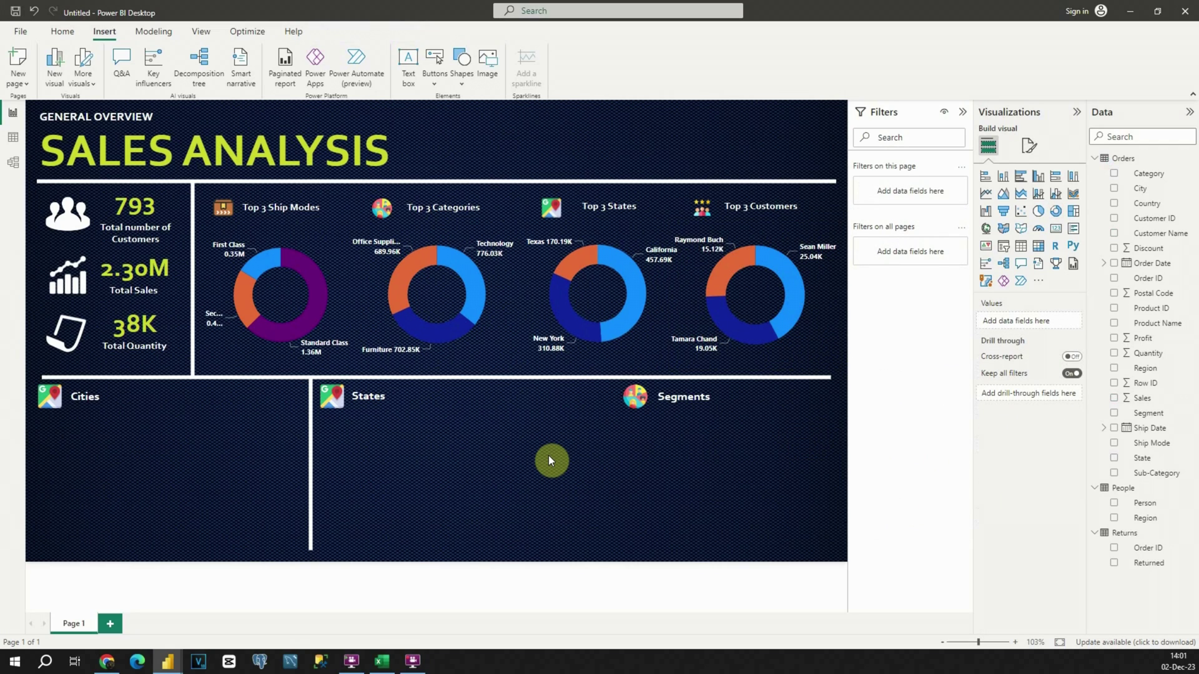
Recolor the ship mode donut's slices: Standard Class lime green, Second Class dark gray and First Class light gray.
{"action": "left_click", "coordinate": [329, 294]}
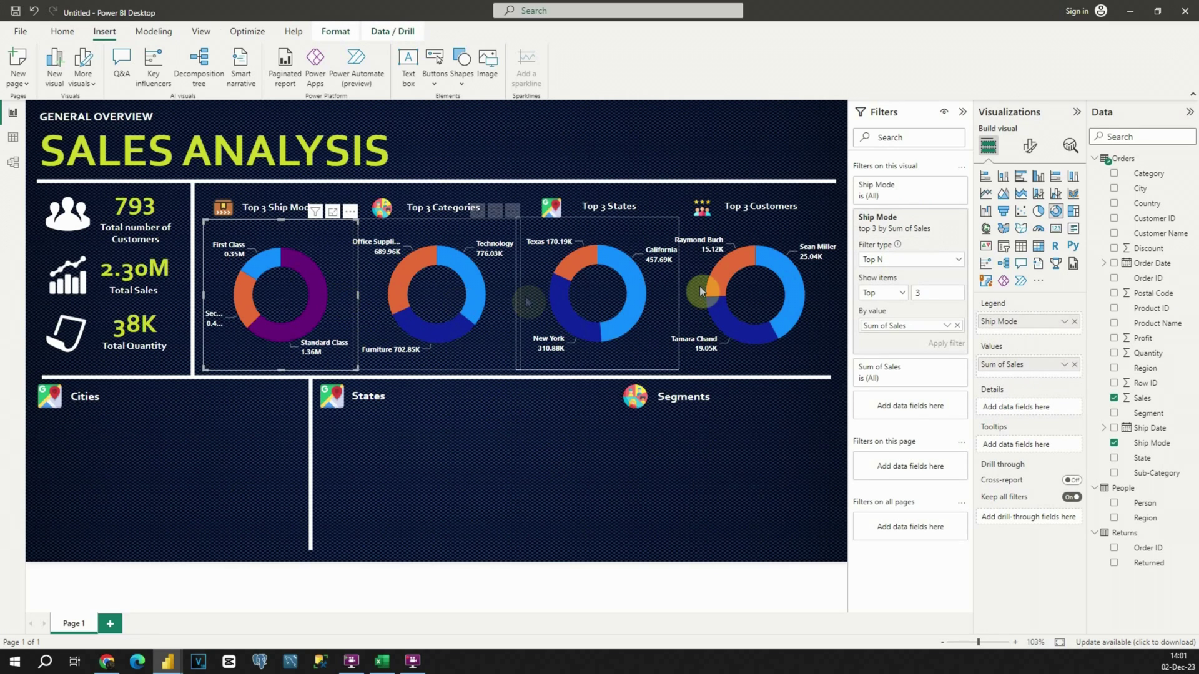
{"action": "left_click", "coordinate": [1026, 147]}
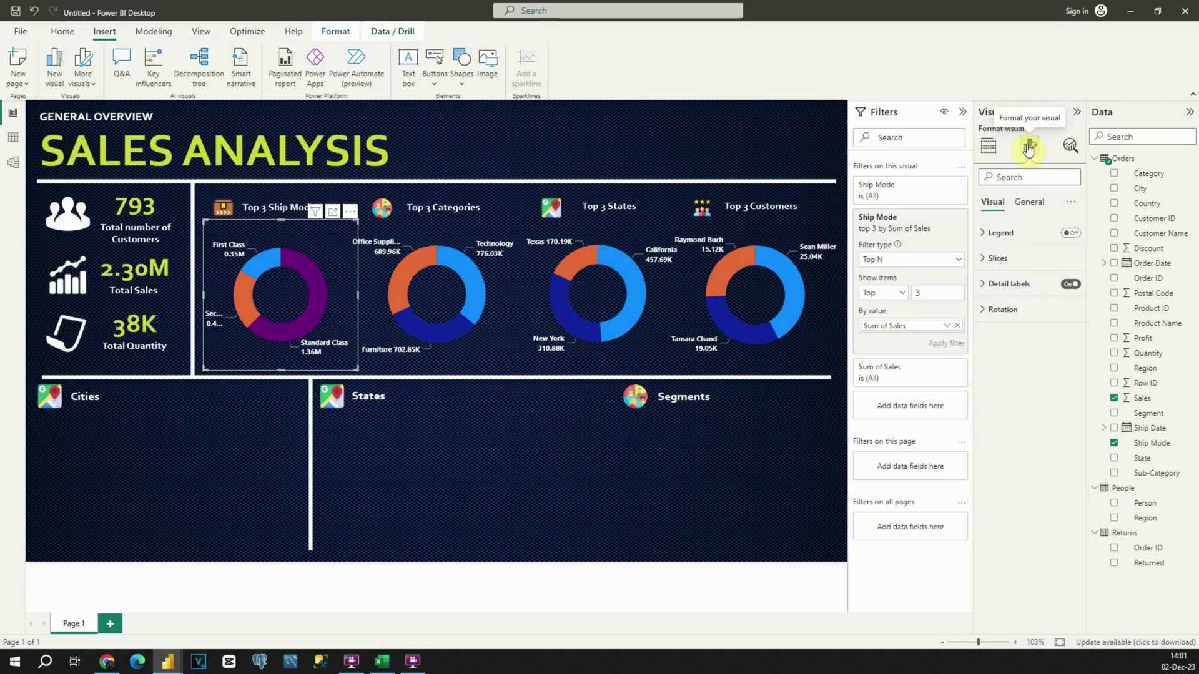
{"action": "left_click", "coordinate": [979, 263]}
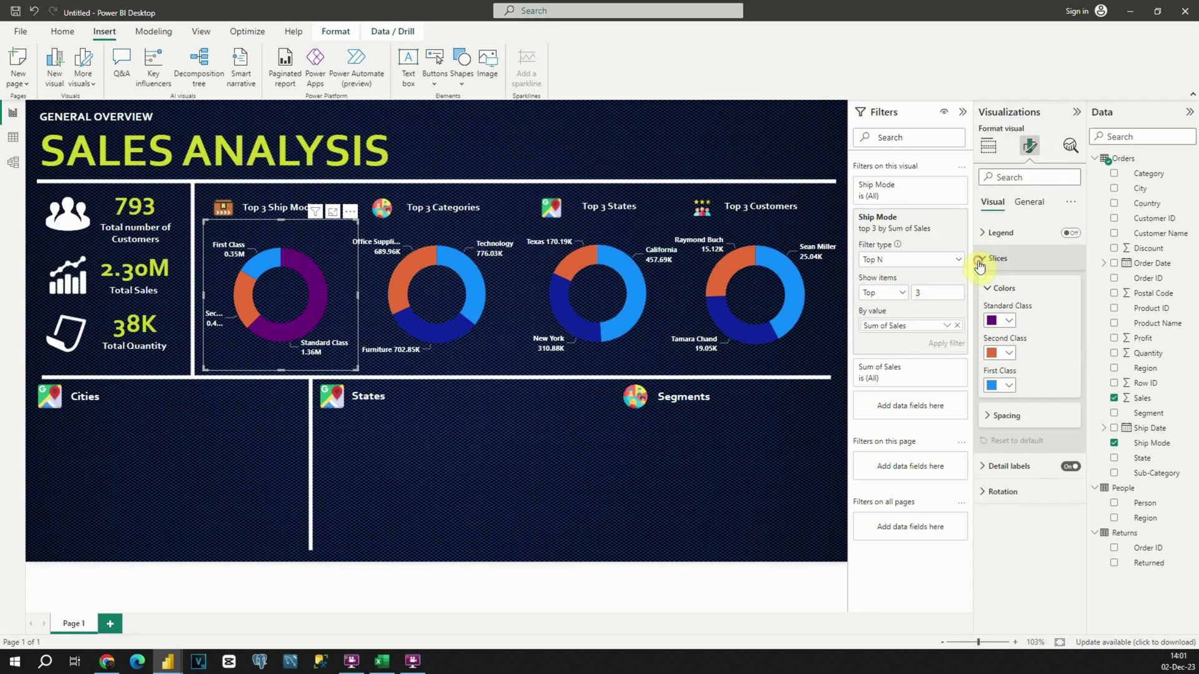
{"action": "left_click", "coordinate": [999, 321]}
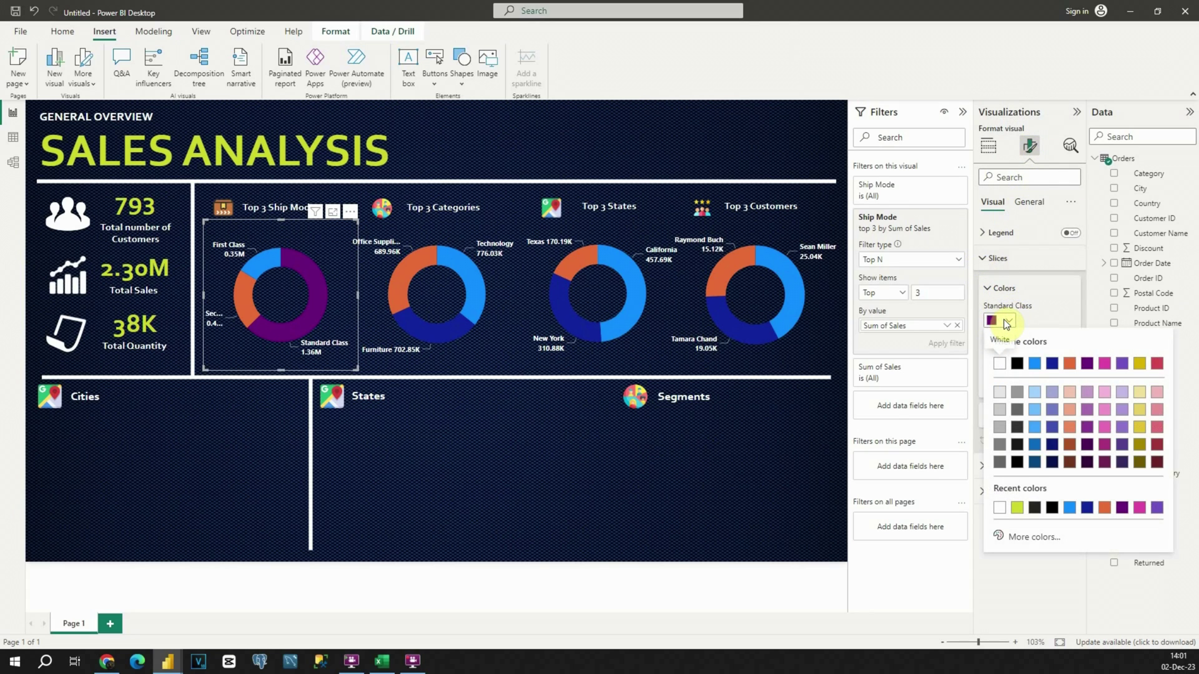
{"action": "left_click", "coordinate": [1018, 508]}
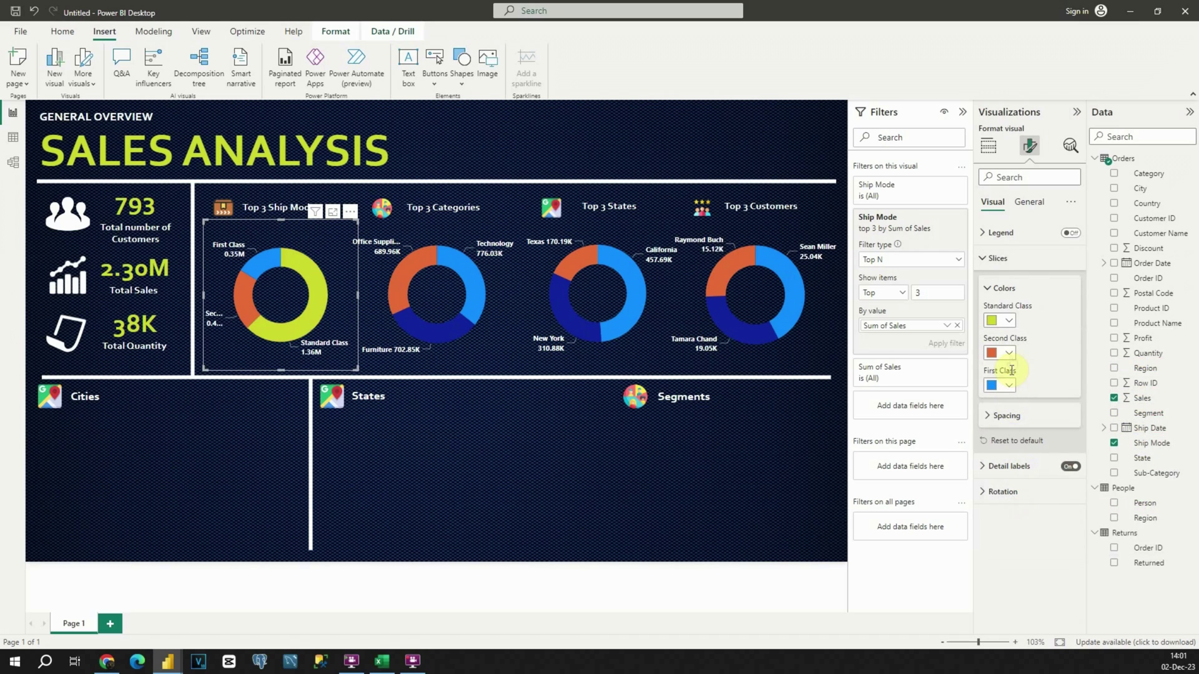
{"action": "left_click", "coordinate": [1001, 354]}
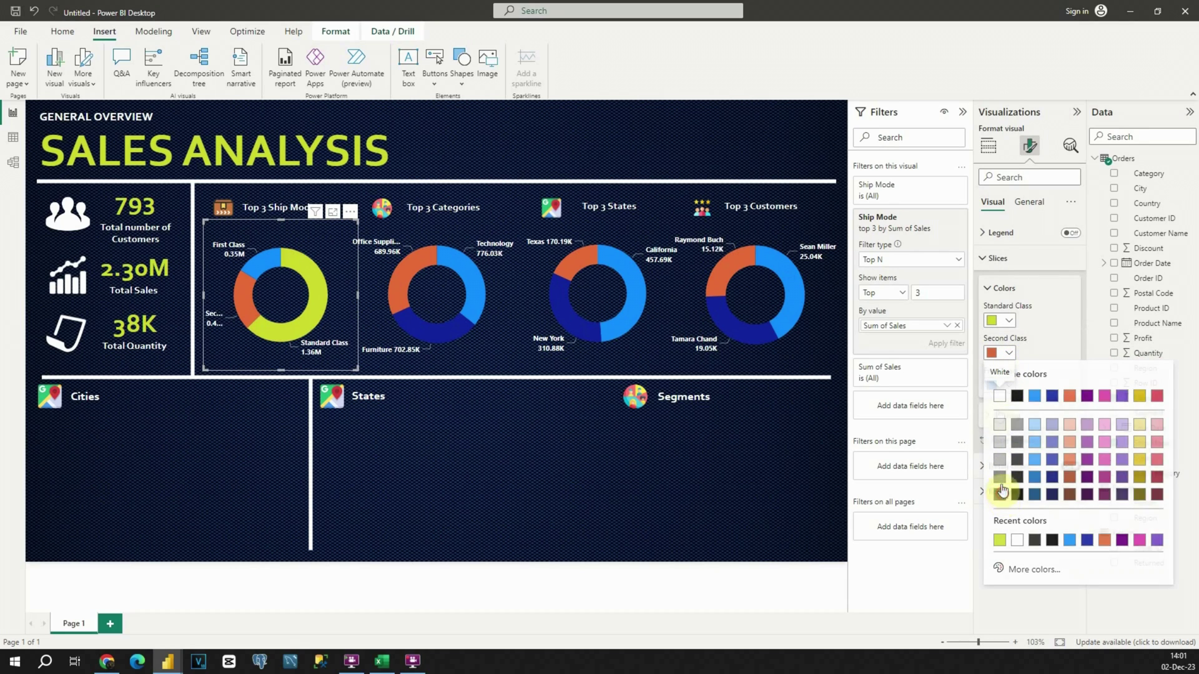
{"action": "left_click", "coordinate": [1000, 494]}
{"action": "left_click", "coordinate": [999, 385]}
{"action": "left_click", "coordinate": [996, 479]}
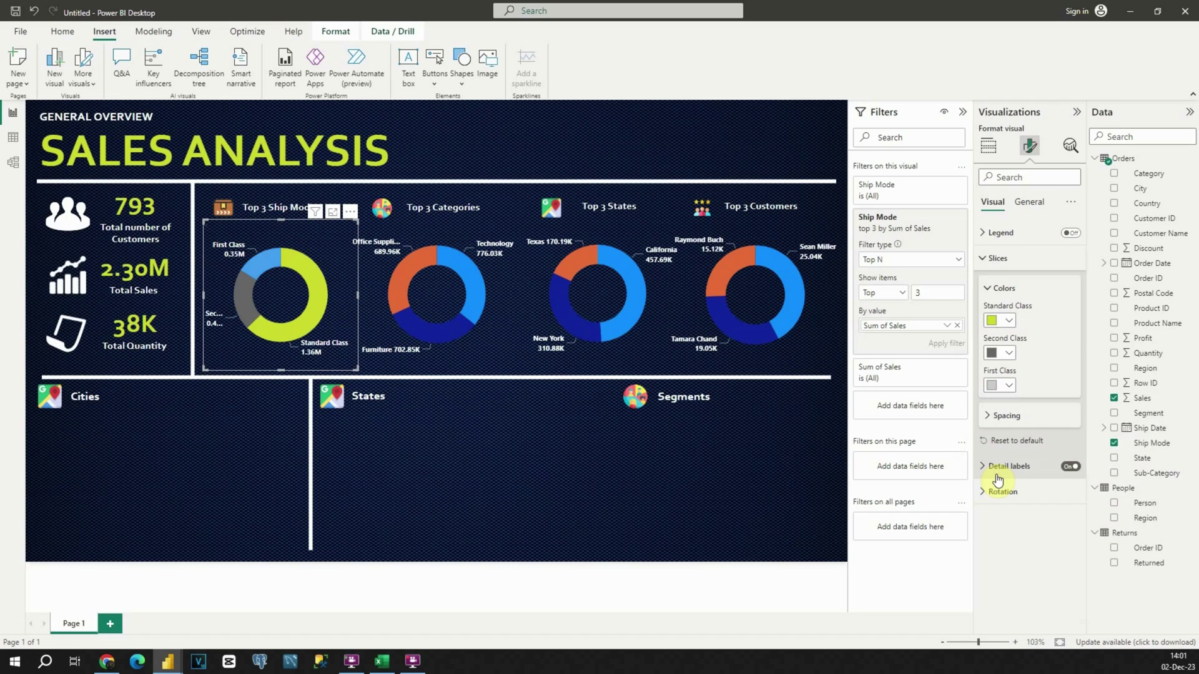
Copy the hex code #CDD82E from the custom color of the ship mode donut's Standard Class slice.
{"action": "left_click", "coordinate": [520, 369]}
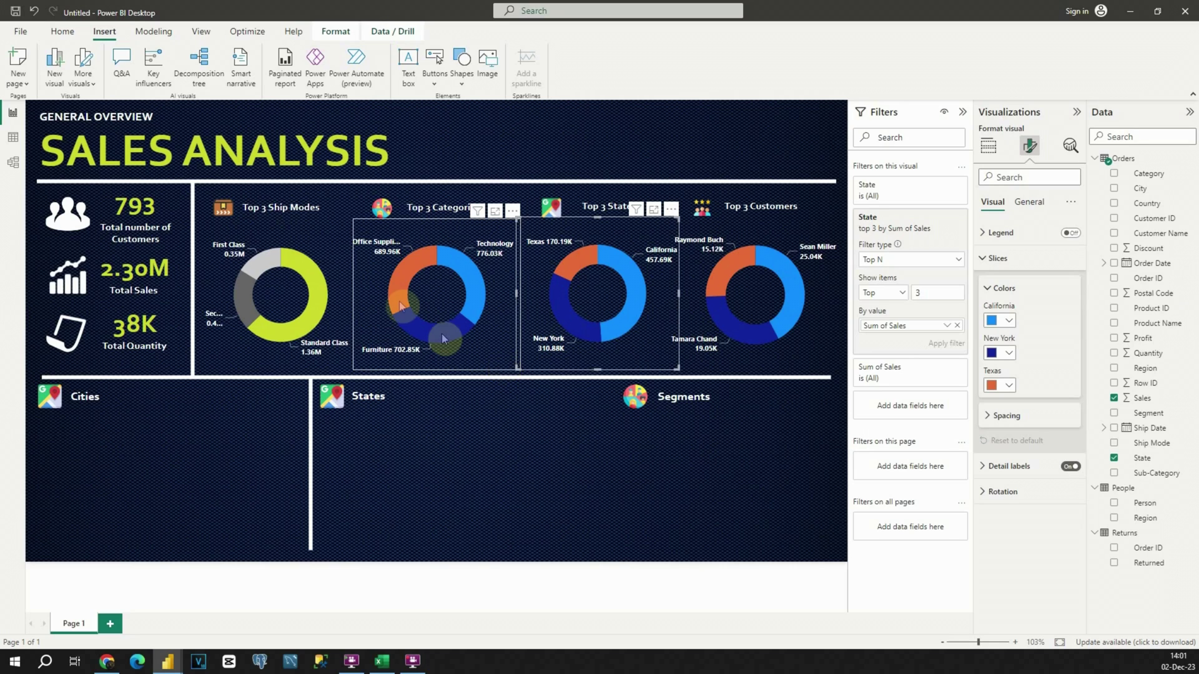
{"action": "left_click", "coordinate": [342, 257]}
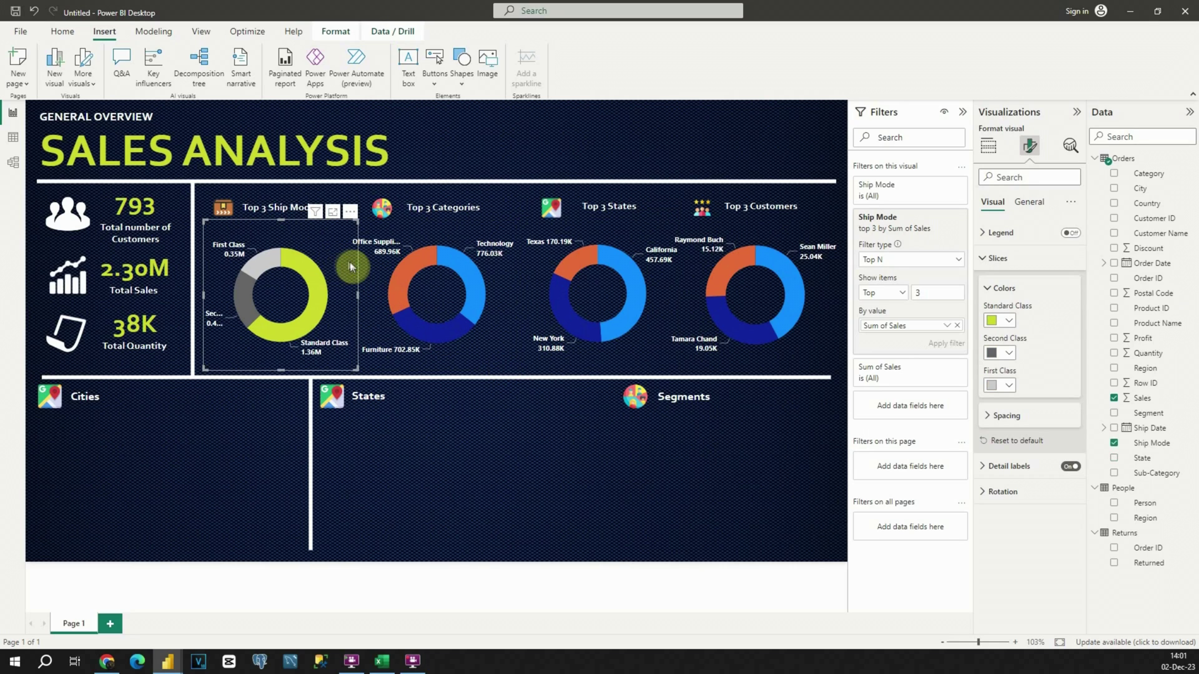
{"action": "left_click", "coordinate": [1008, 319]}
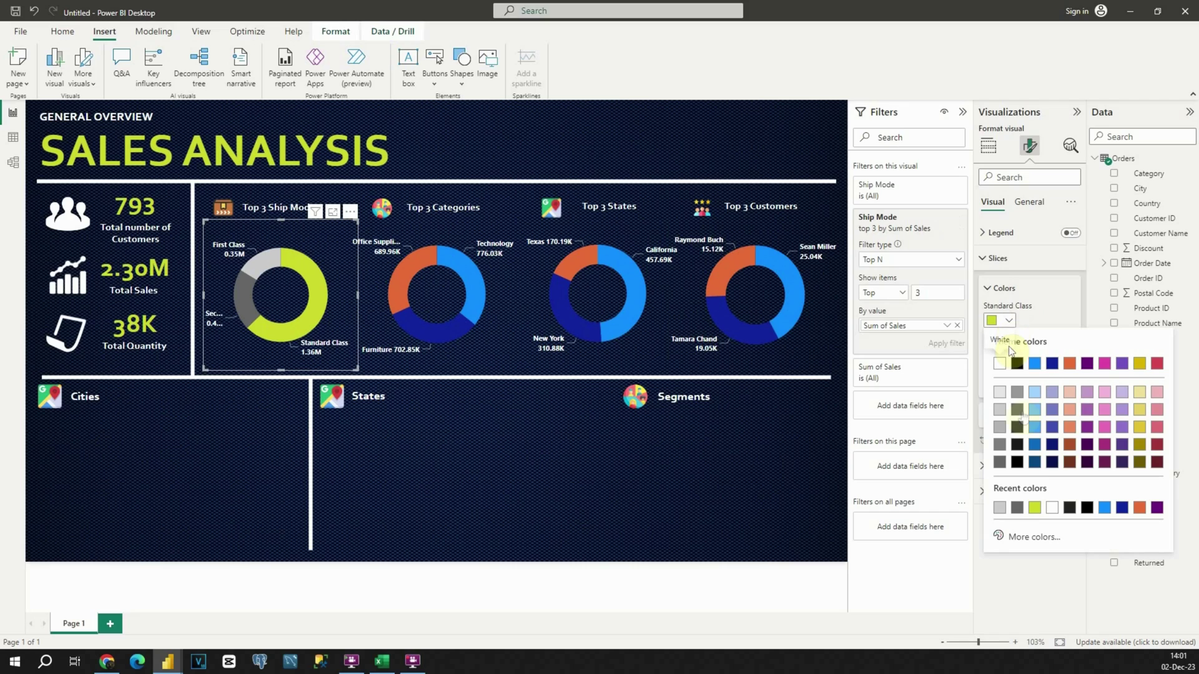
{"action": "left_click", "coordinate": [1022, 541]}
{"action": "key", "text": "ctrl+c"}
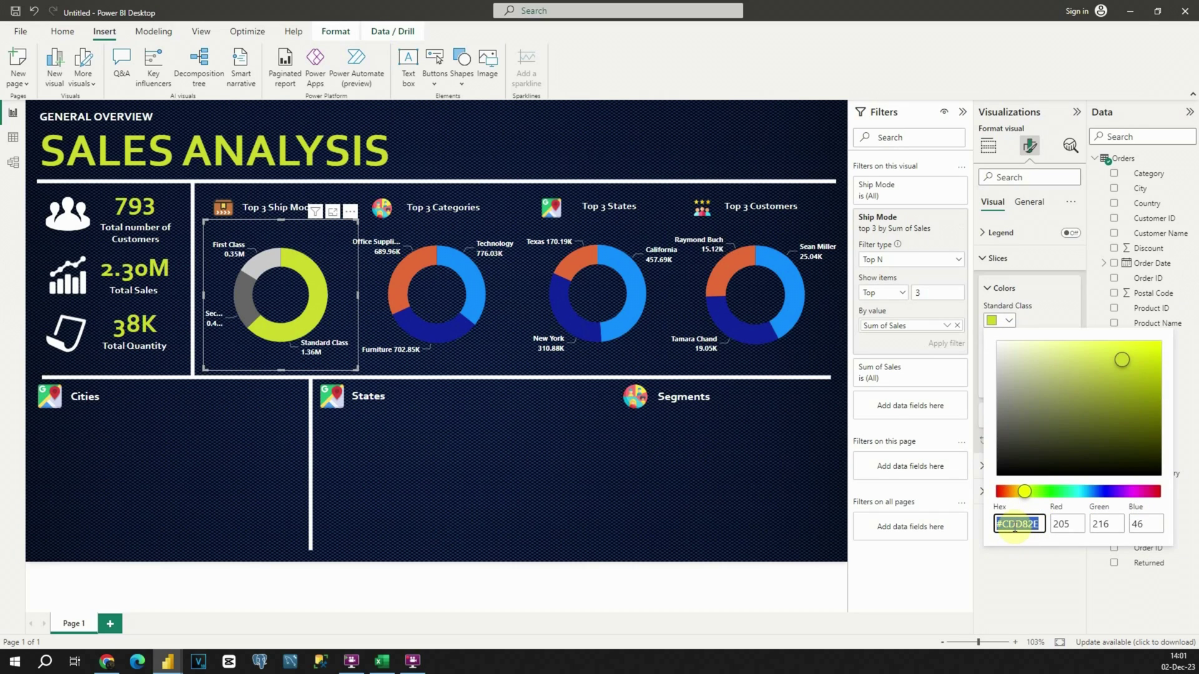
Customize the current report theme by setting Color 1 to #CDD82E and apply the change.
{"action": "left_click", "coordinate": [200, 32]}
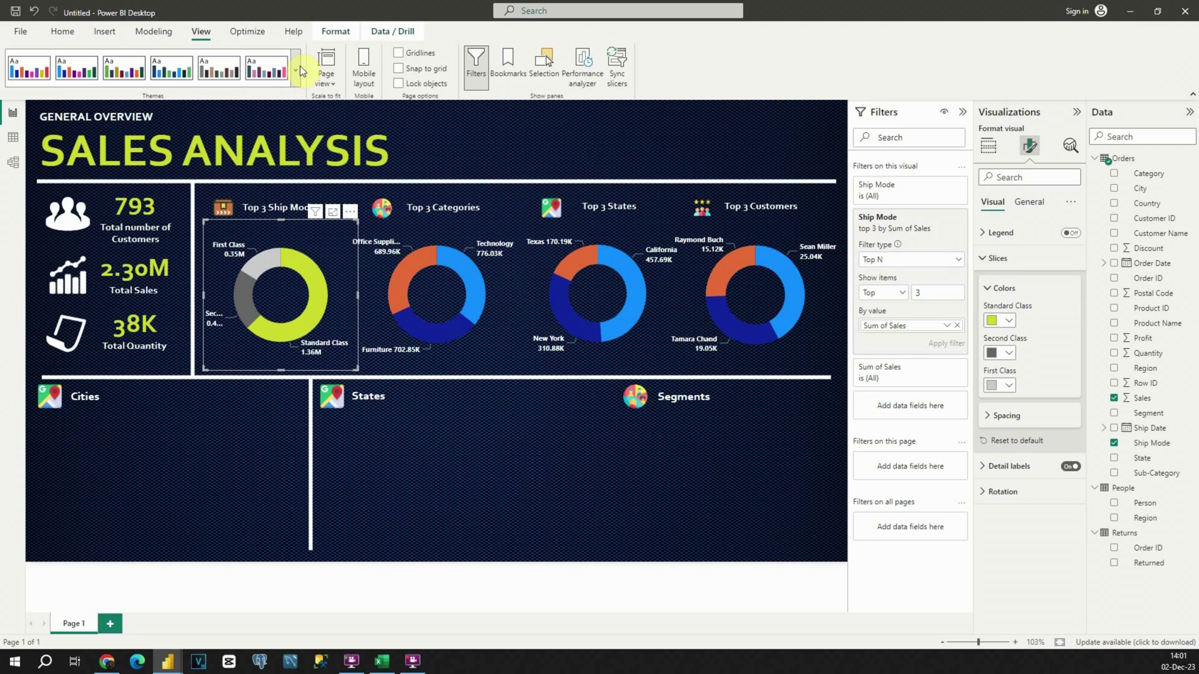
{"action": "left_click", "coordinate": [297, 68]}
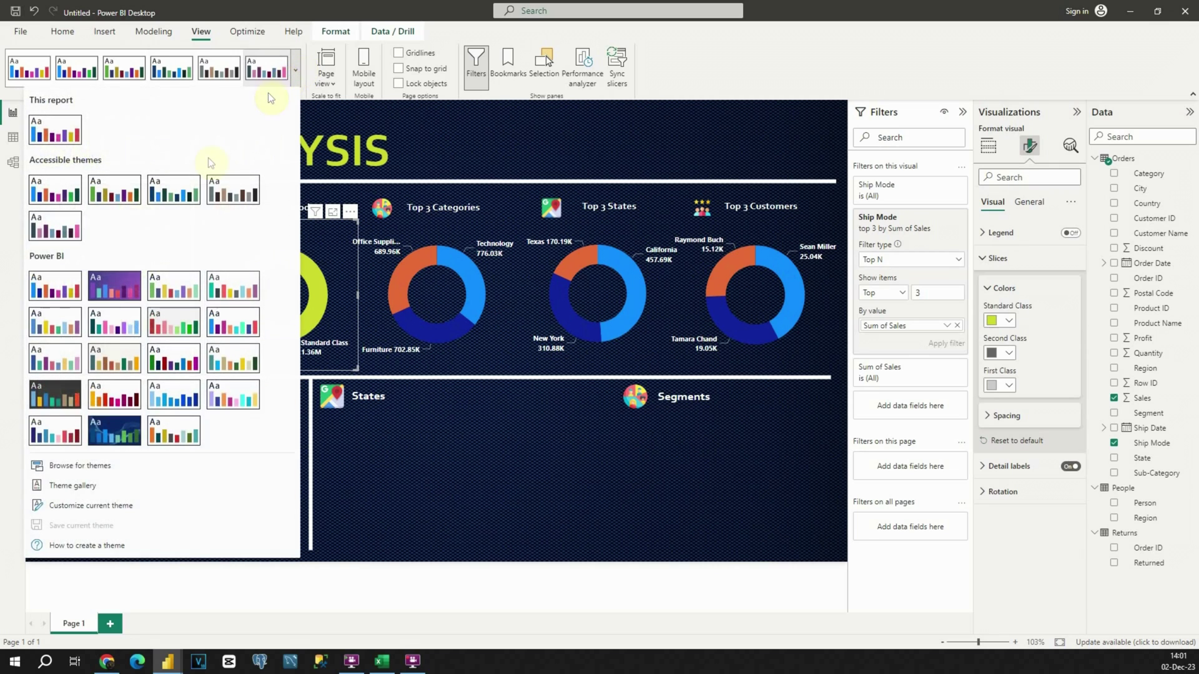
{"action": "left_click", "coordinate": [123, 508]}
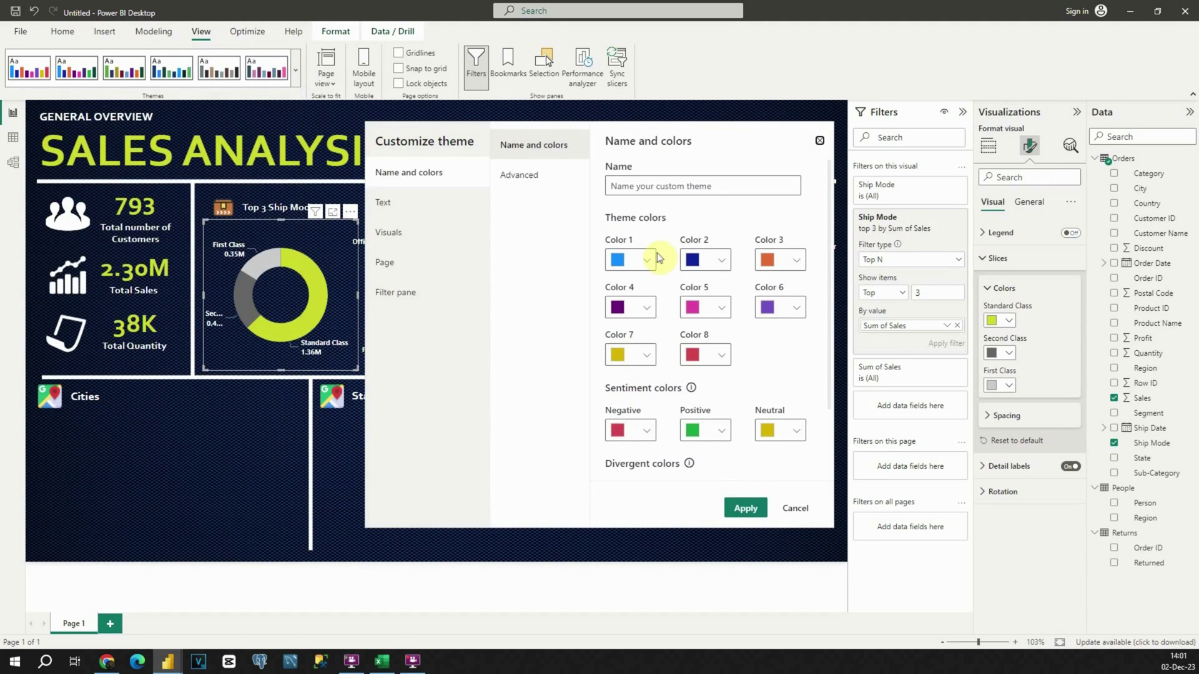
{"action": "left_click", "coordinate": [648, 260]}
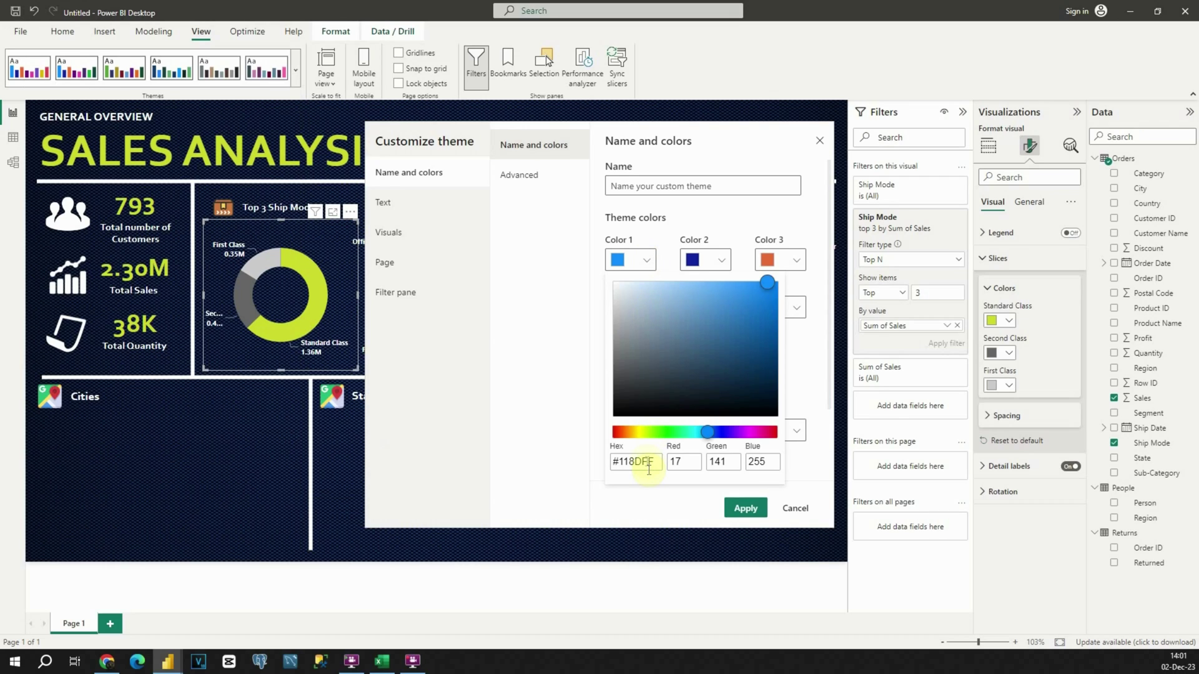
{"action": "double_click", "coordinate": [649, 468]}
{"action": "key", "text": "ctrl+v"}
{"action": "left_click", "coordinate": [744, 509]}
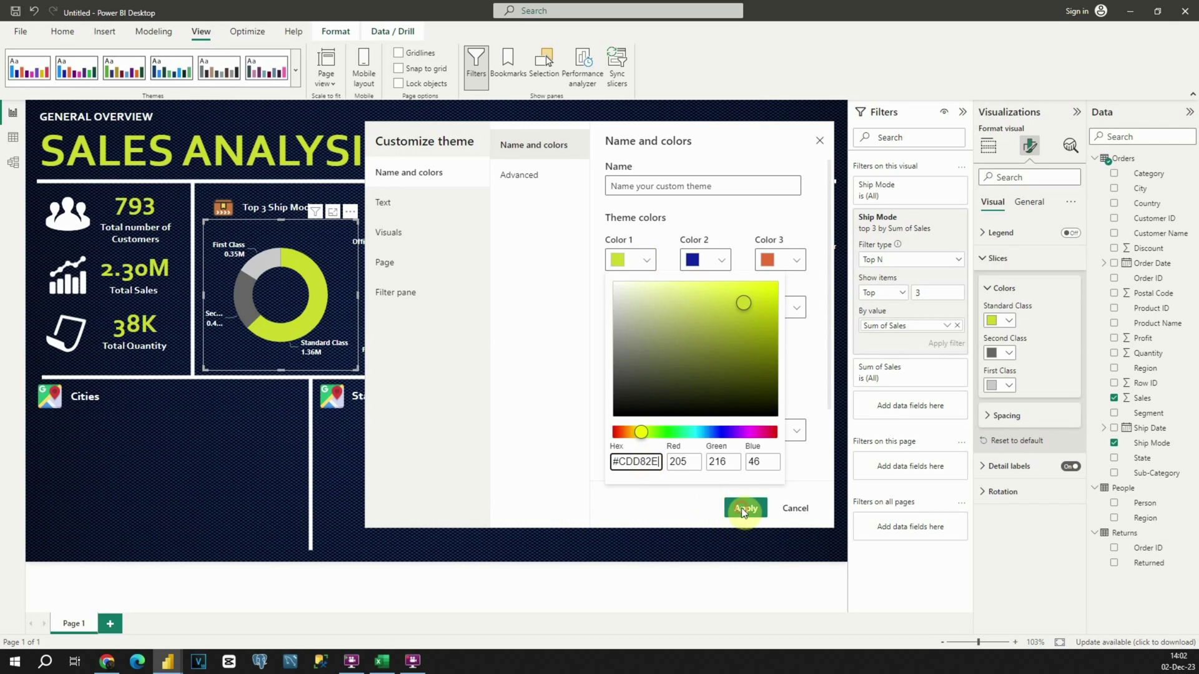
Apply the theme's Color 1 change, and set its Color 2 to #666666, copied from the ship mode donut's Second Class slice.
{"action": "left_click", "coordinate": [747, 509]}
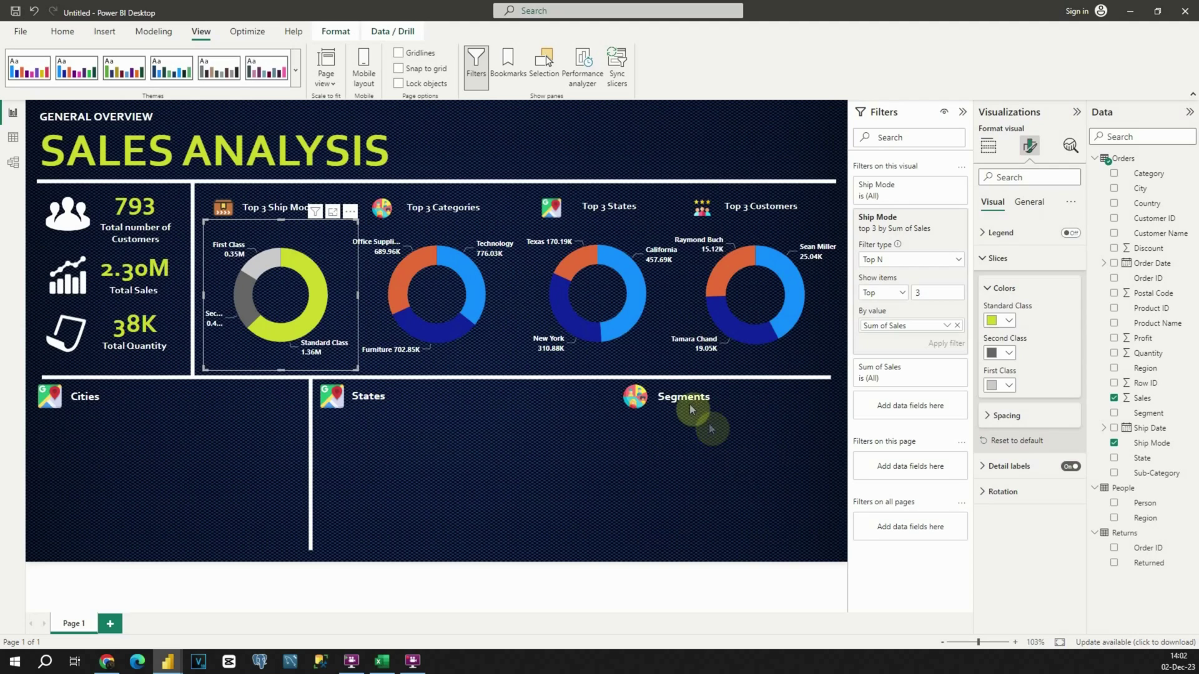
{"action": "left_click", "coordinate": [994, 353]}
{"action": "left_click", "coordinate": [1012, 567]}
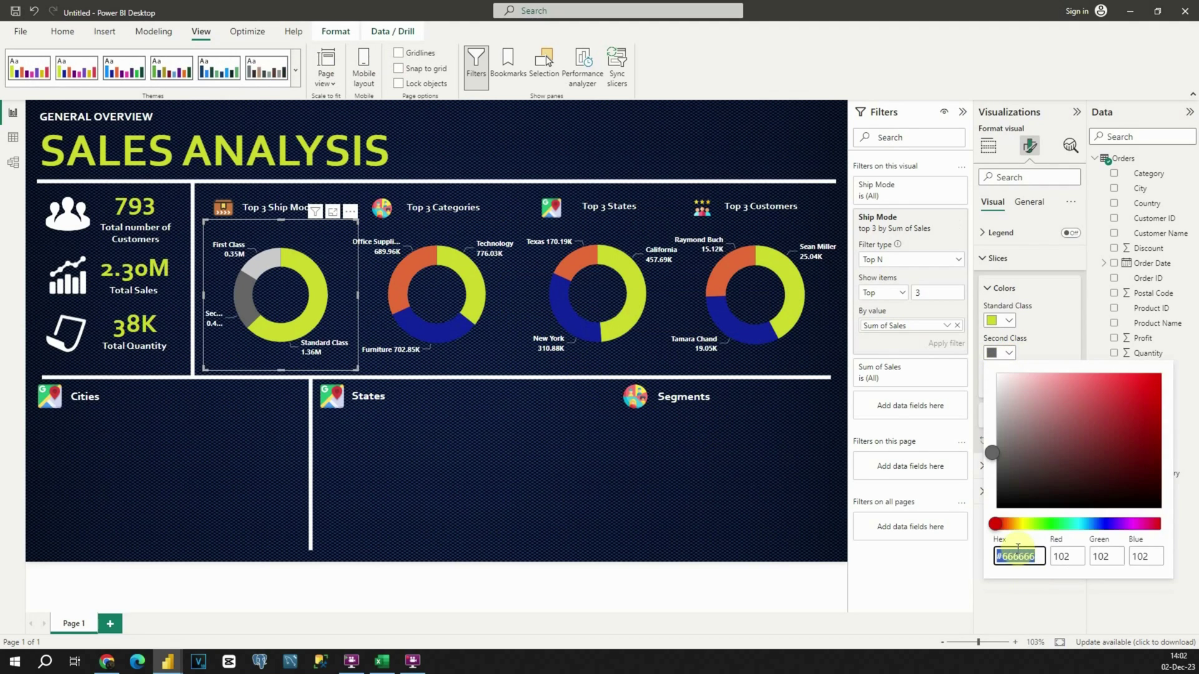
{"action": "left_click", "coordinate": [296, 70]}
{"action": "left_click", "coordinate": [295, 70]}
{"action": "left_click", "coordinate": [82, 566]}
{"action": "left_click", "coordinate": [722, 260]}
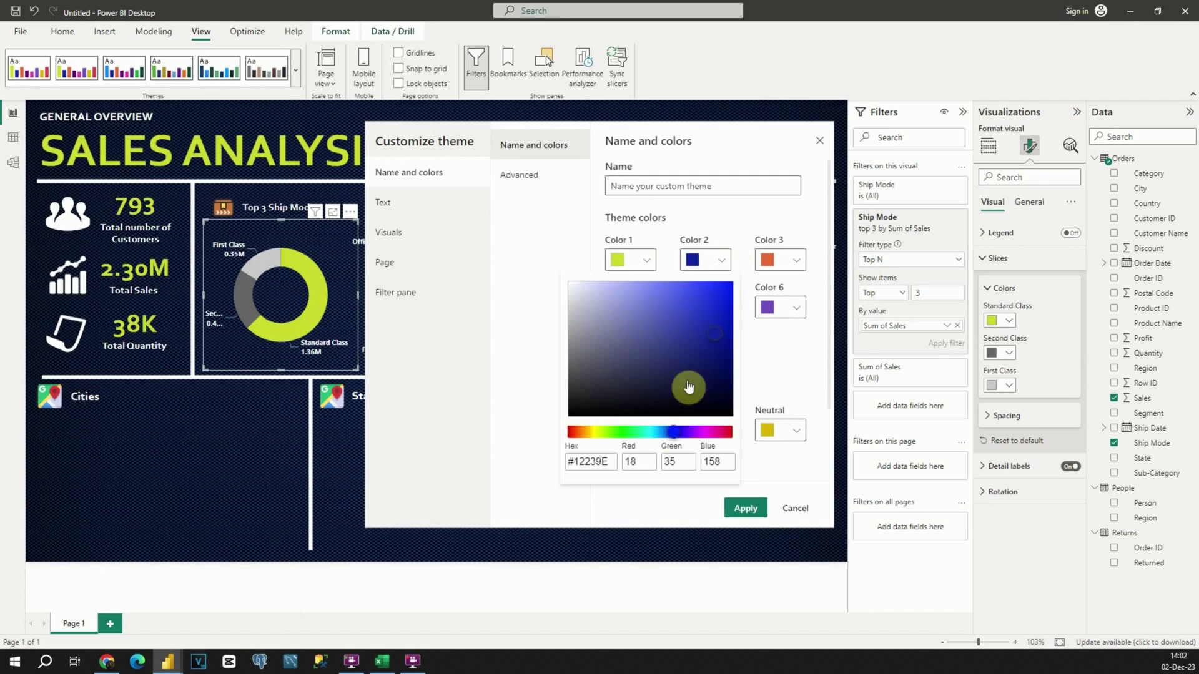
{"action": "double_click", "coordinate": [590, 461]}
{"action": "type", "text": "#666666"}
{"action": "left_click", "coordinate": [745, 508]}
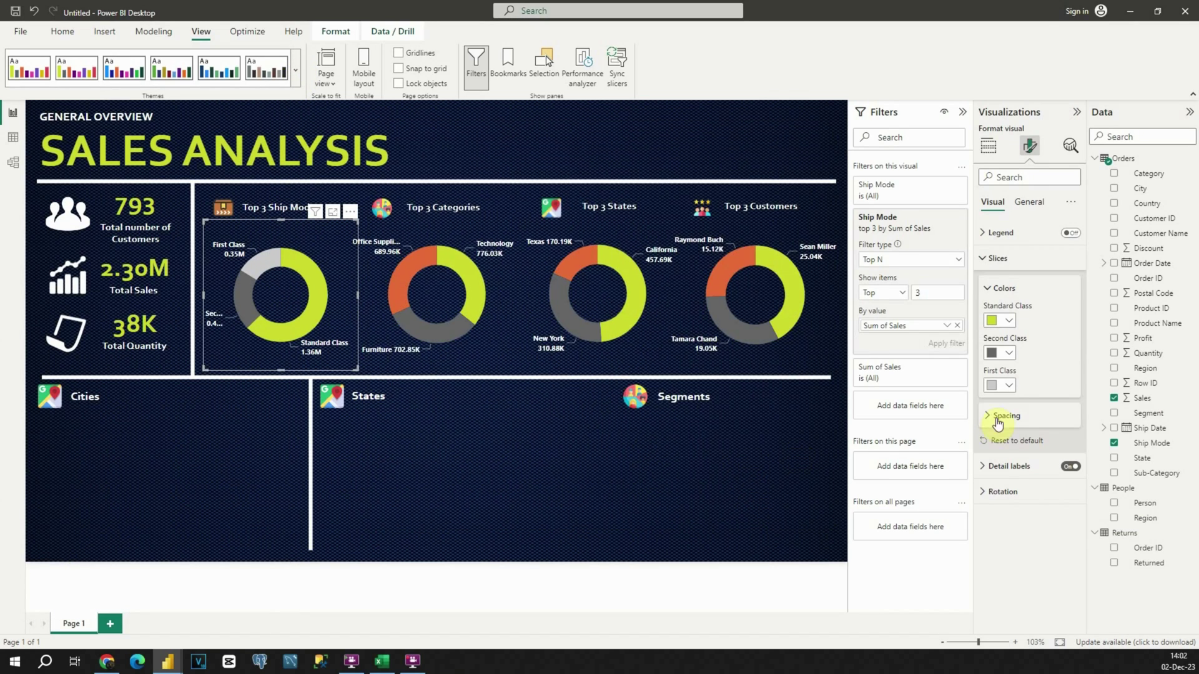
Set the report theme's Color 3 to the light gray hex code copied from the ship mode donut's First Class slice.
{"action": "left_click", "coordinate": [1000, 385]}
{"action": "left_click", "coordinate": [1023, 603]}
{"action": "left_click", "coordinate": [295, 70]}
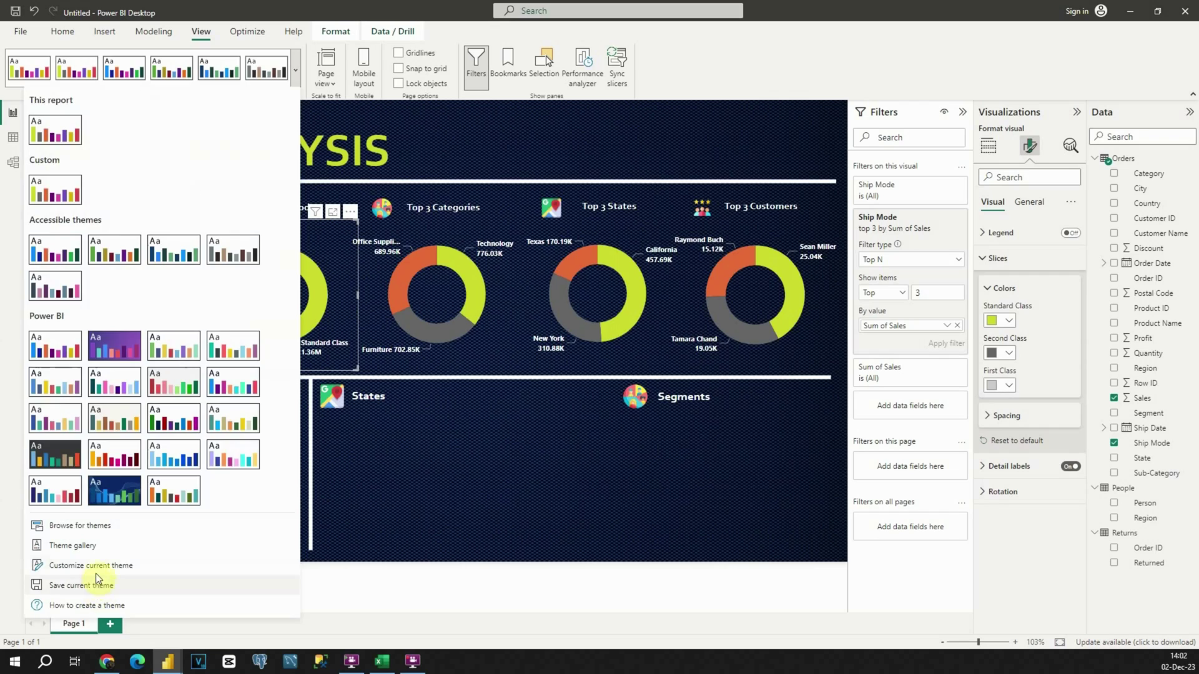
{"action": "left_click", "coordinate": [81, 566]}
{"action": "left_click", "coordinate": [796, 260]}
{"action": "left_click", "coordinate": [750, 509]}
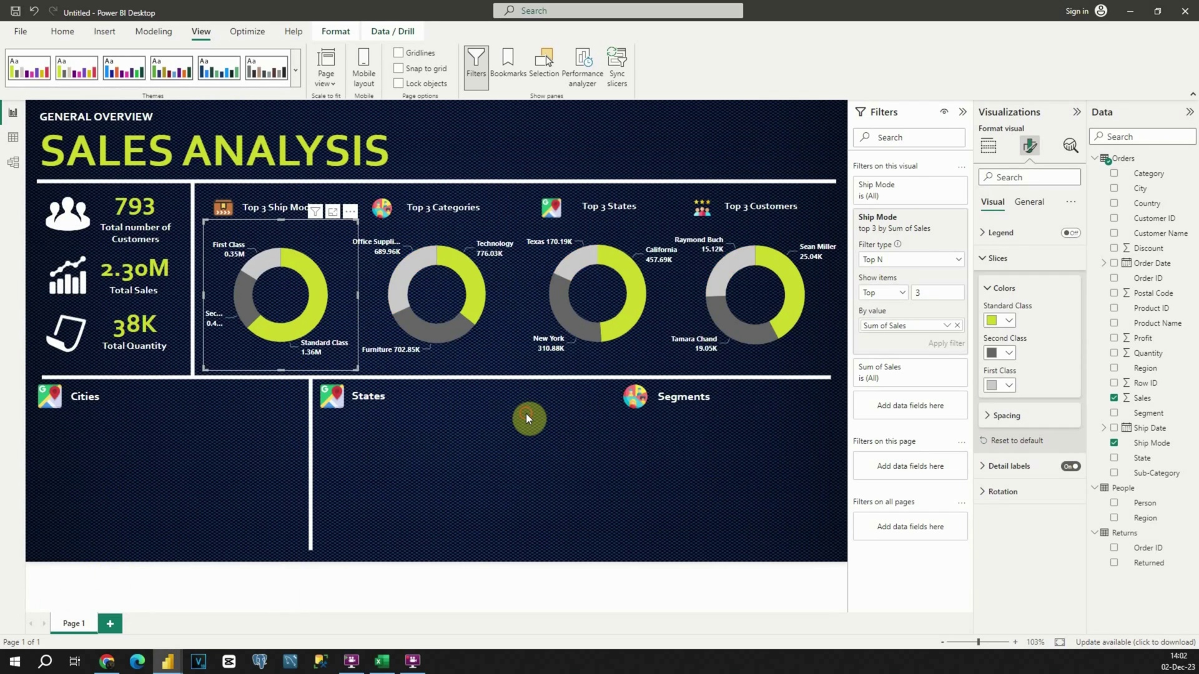
Insert a stacked column chart below the Cities heading, with City on the X-axis and Sales on the Y-axis.
{"action": "left_click", "coordinate": [528, 418]}
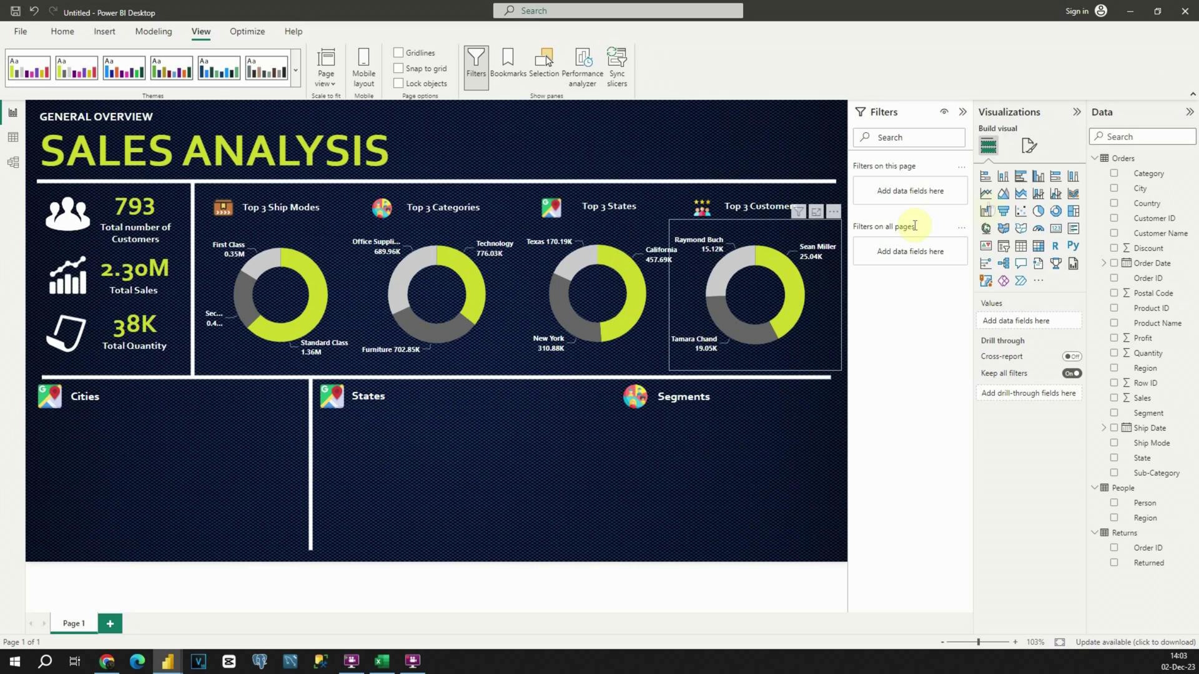
{"action": "left_click", "coordinate": [1004, 177]}
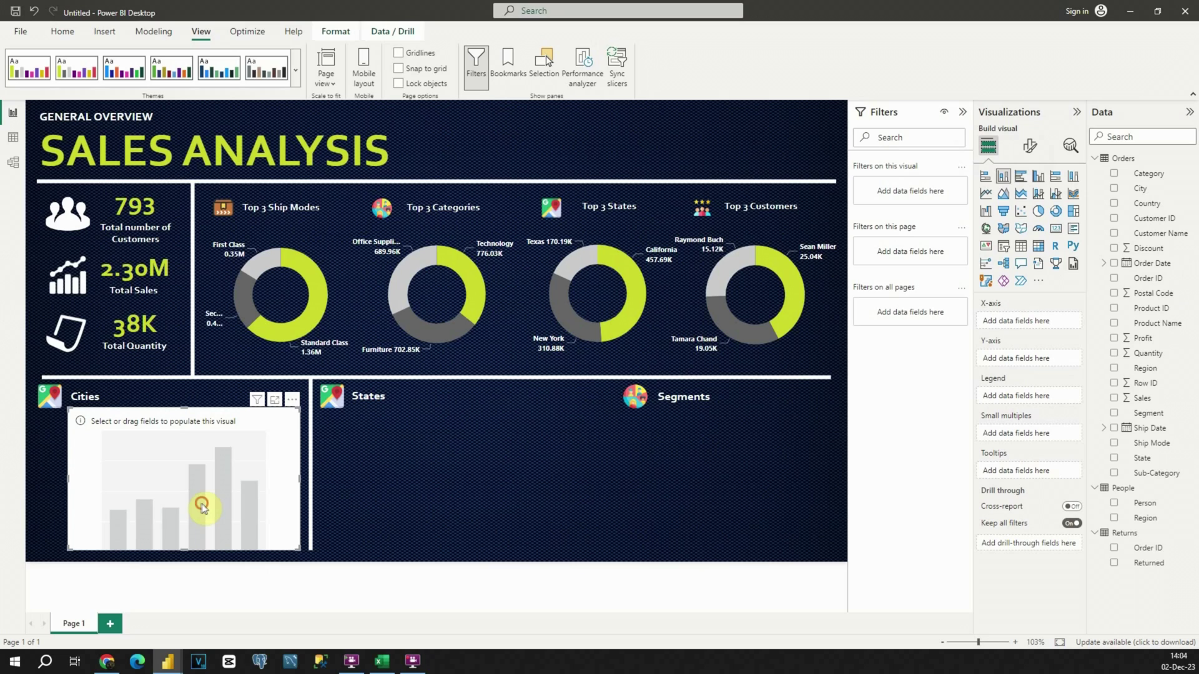
{"action": "left_click_drag", "start_coordinate": [202, 506], "coordinate": [197, 504]}
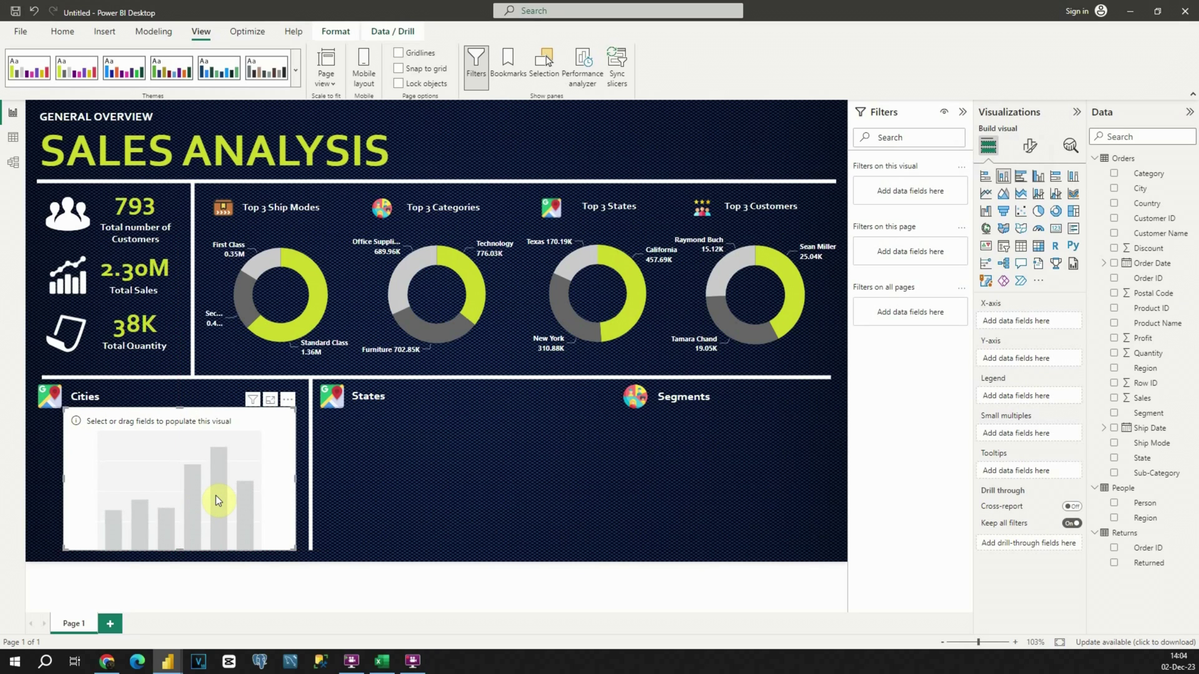
{"action": "left_click_drag", "start_coordinate": [1145, 188], "coordinate": [1033, 321]}
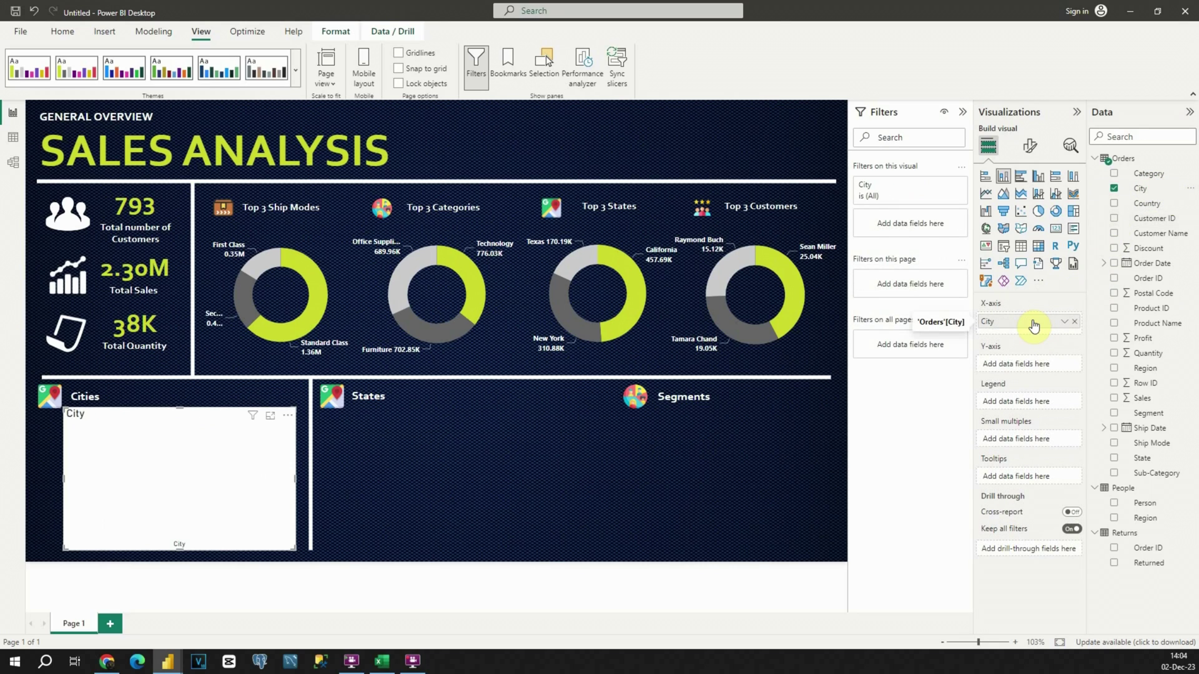
{"action": "left_click_drag", "start_coordinate": [1141, 398], "coordinate": [1016, 369]}
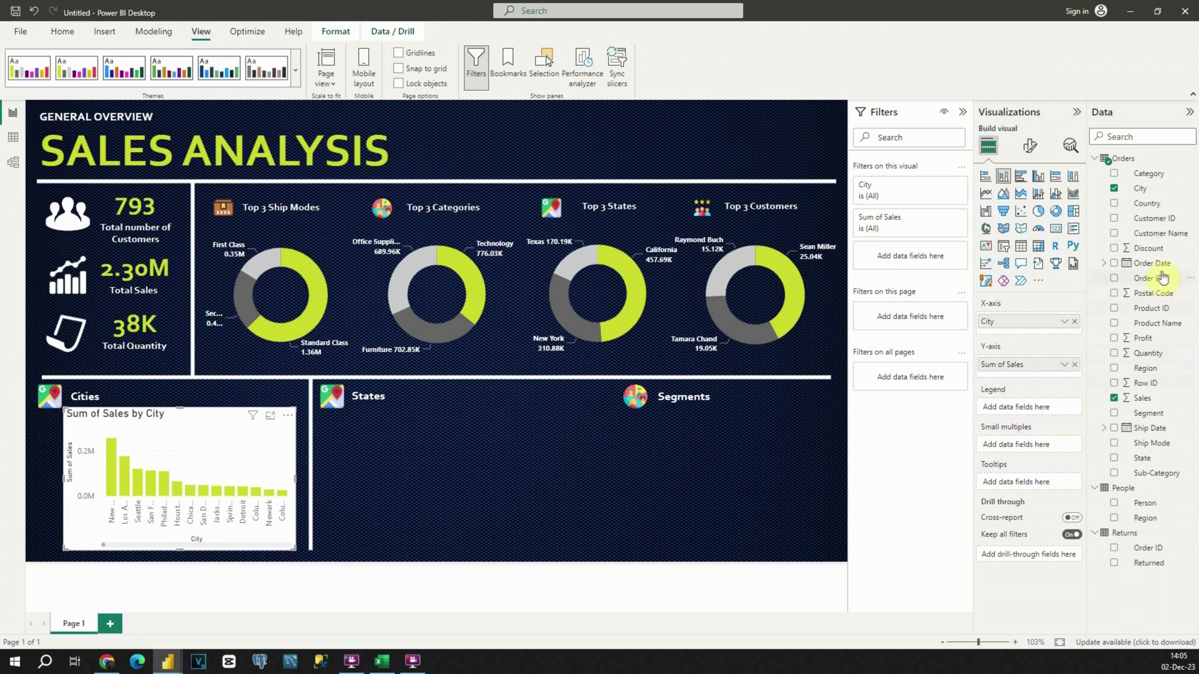
Add a Top N filter on City to the cities chart, showing the top 2 by Sum of Sales.
{"action": "left_click_drag", "start_coordinate": [1151, 188], "coordinate": [927, 262]}
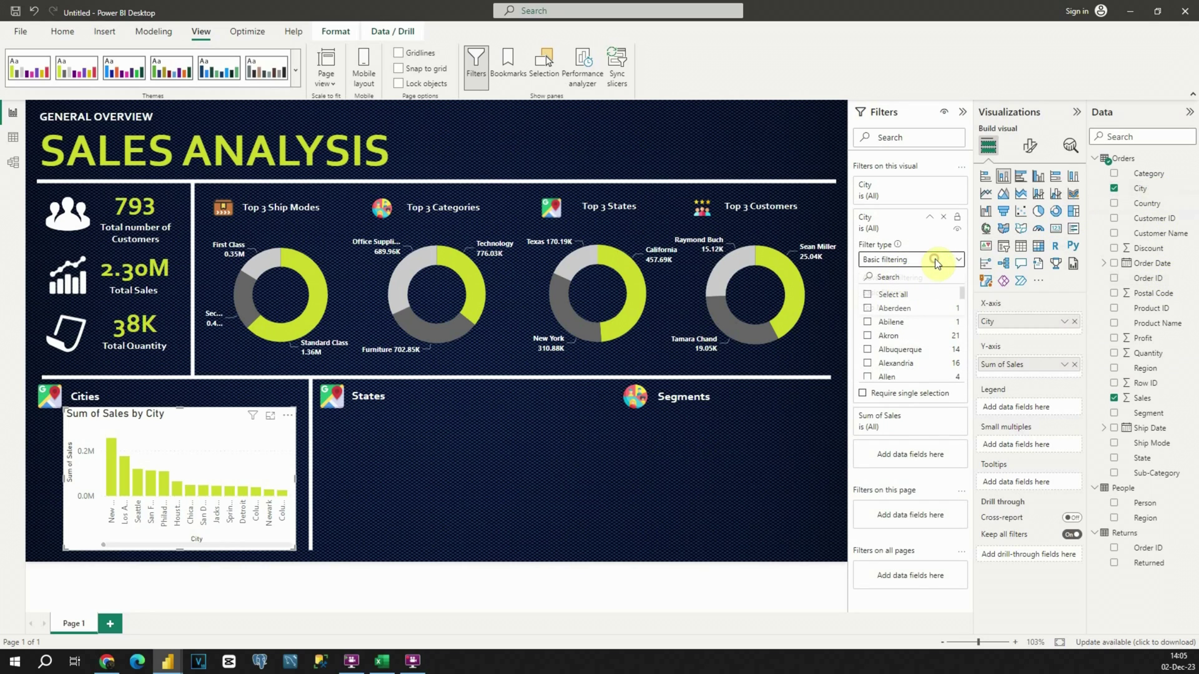
{"action": "left_click", "coordinate": [930, 260]}
{"action": "left_click", "coordinate": [870, 307]}
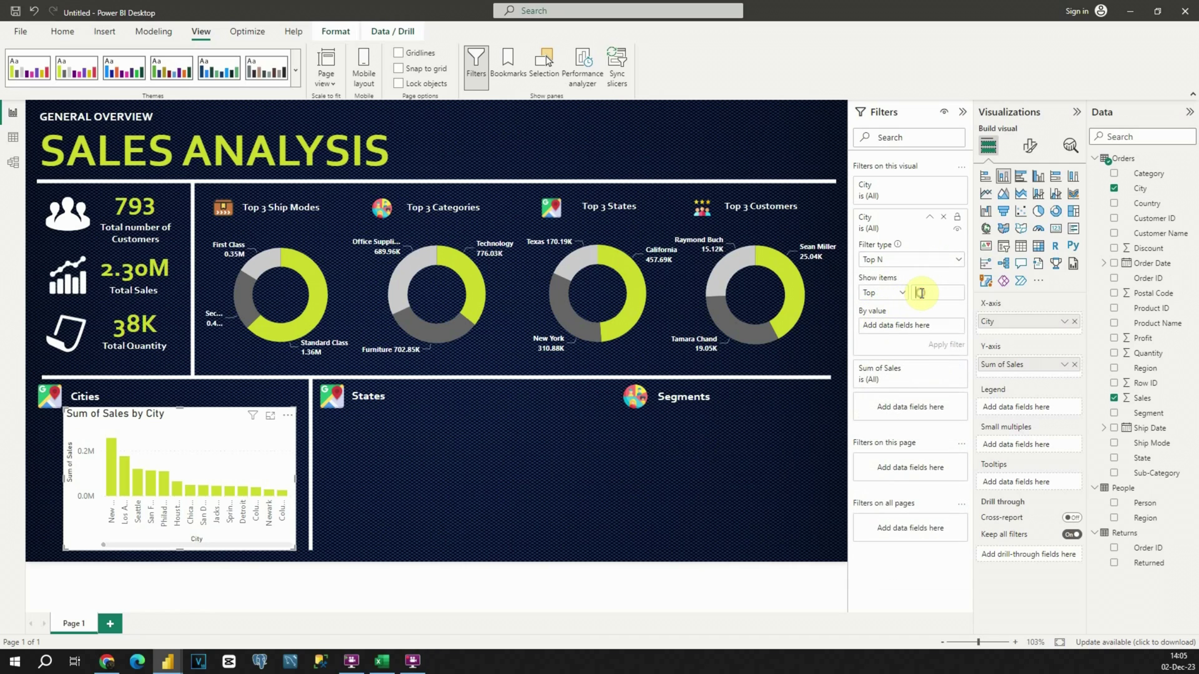
{"action": "type", "text": "2"}
{"action": "left_click_drag", "start_coordinate": [1143, 397], "coordinate": [926, 327]}
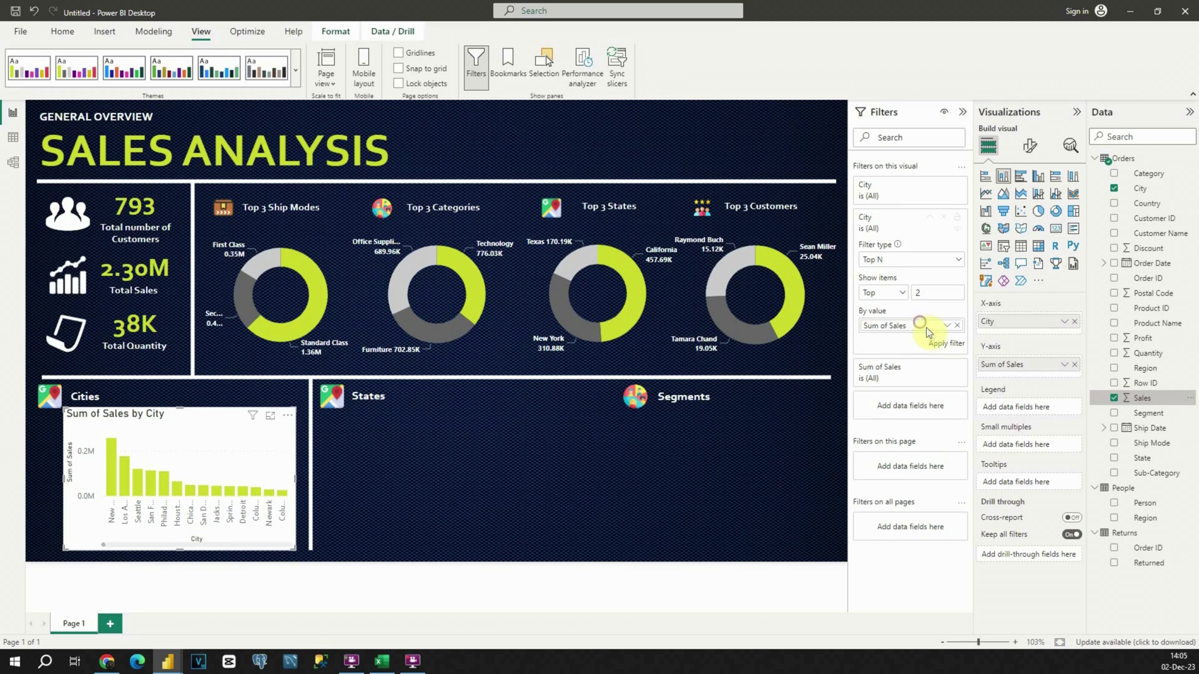
{"action": "left_click", "coordinate": [938, 341]}
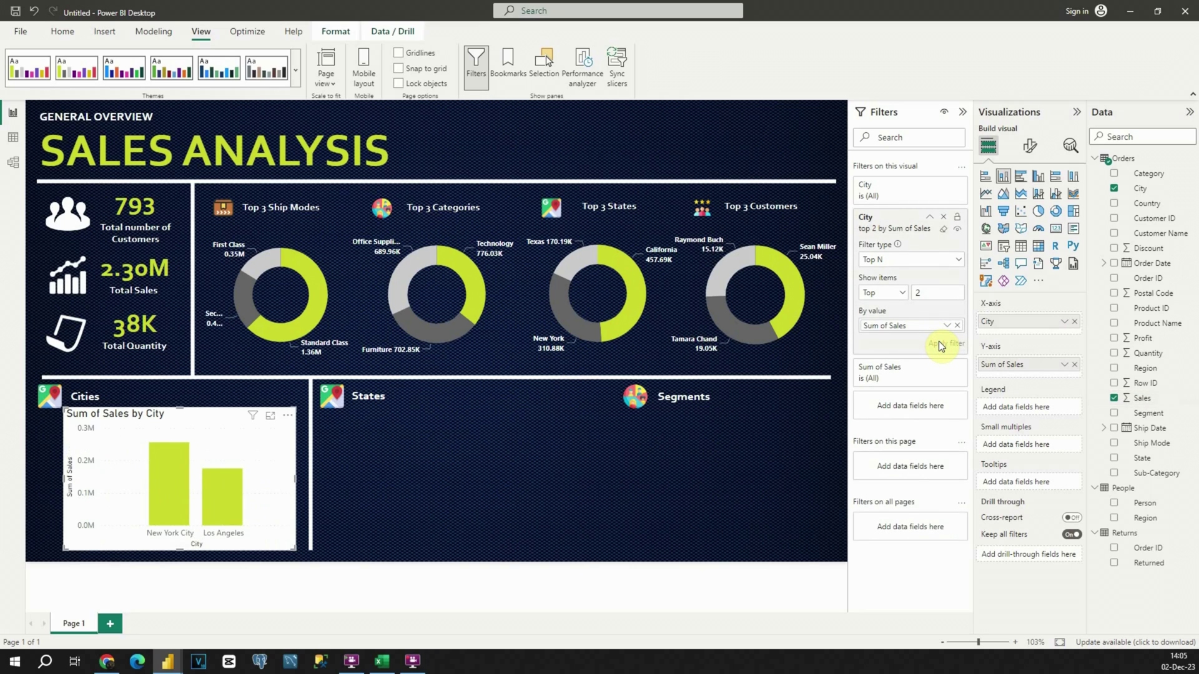
Change the cities chart's Top N filter to show the top 5 cities and apply it.
{"action": "double_click", "coordinate": [928, 298]}
{"action": "type", "text": "5"}
{"action": "left_click", "coordinate": [943, 344]}
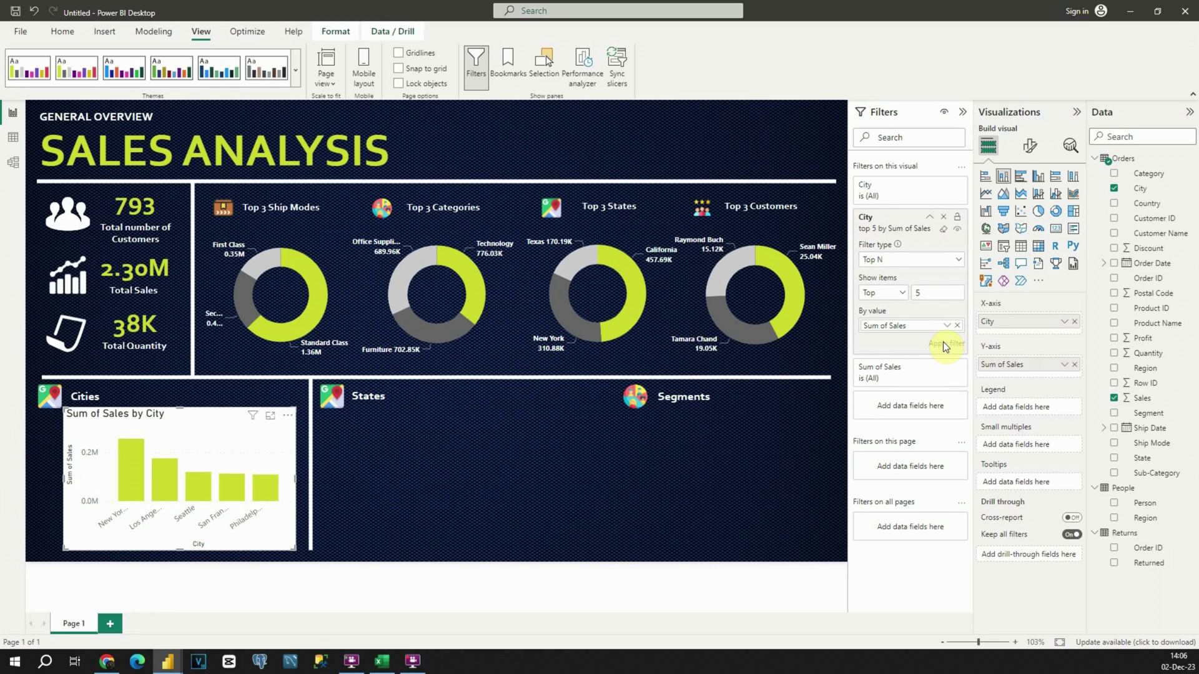
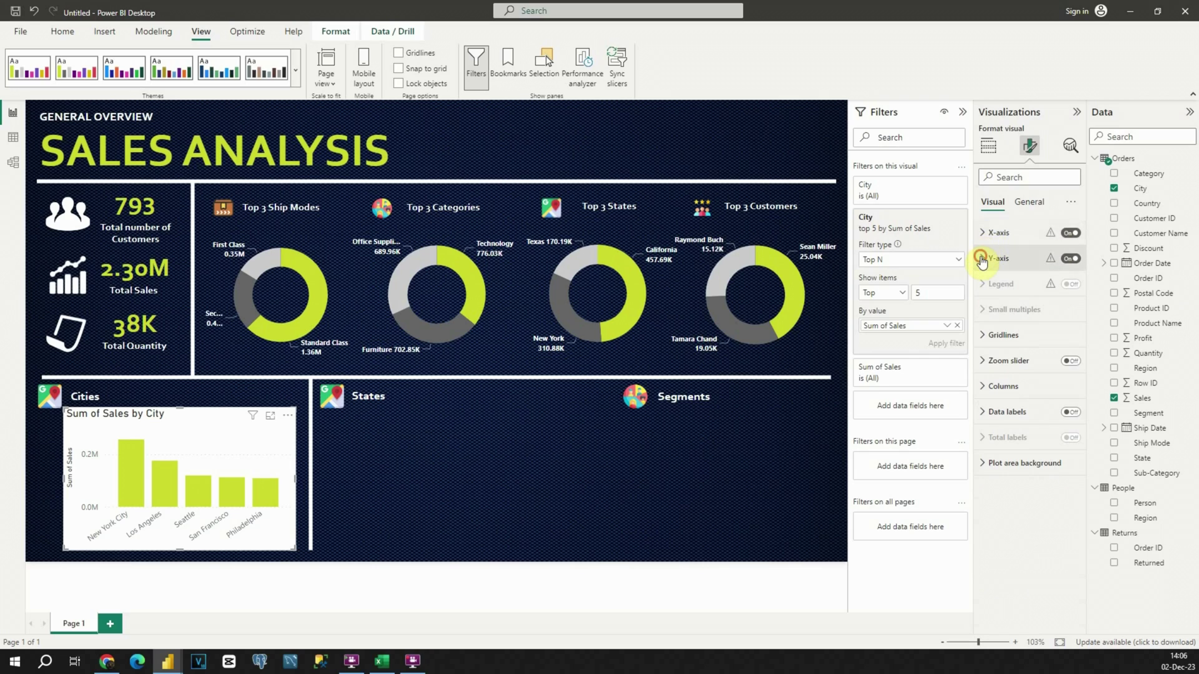
Turn off the Y-axis title and hide the whole Y-axis on the cities chart.
{"action": "left_click", "coordinate": [1061, 449]}
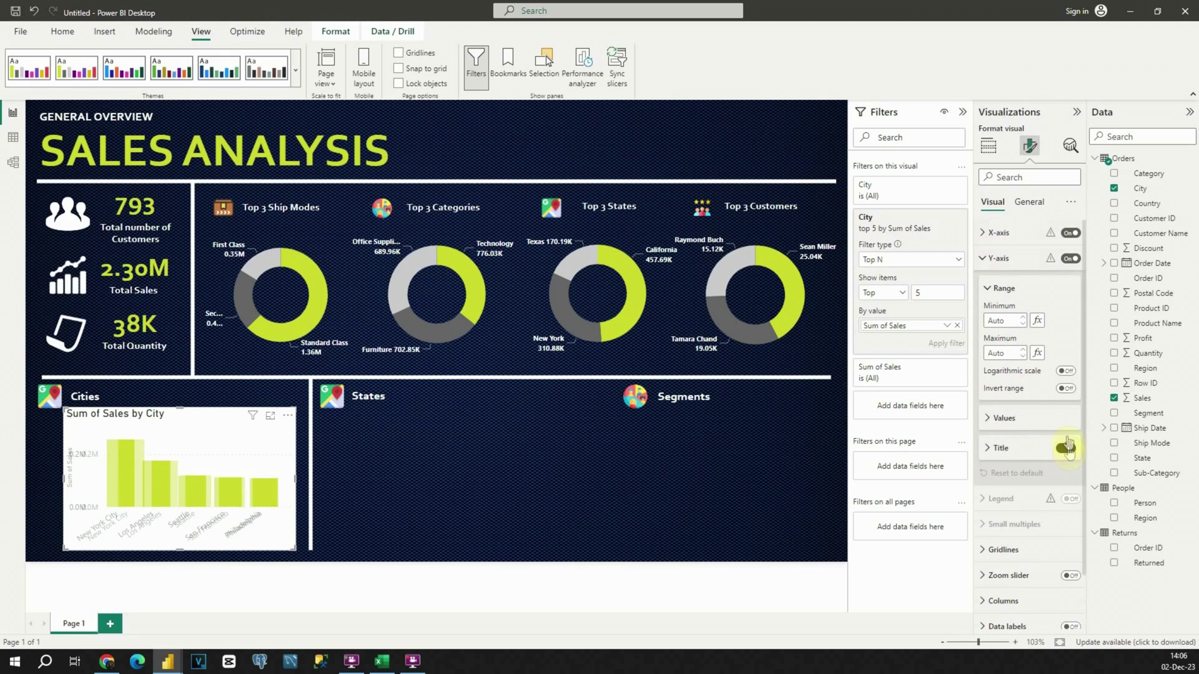
{"action": "left_click", "coordinate": [995, 258]}
{"action": "left_click", "coordinate": [995, 258]}
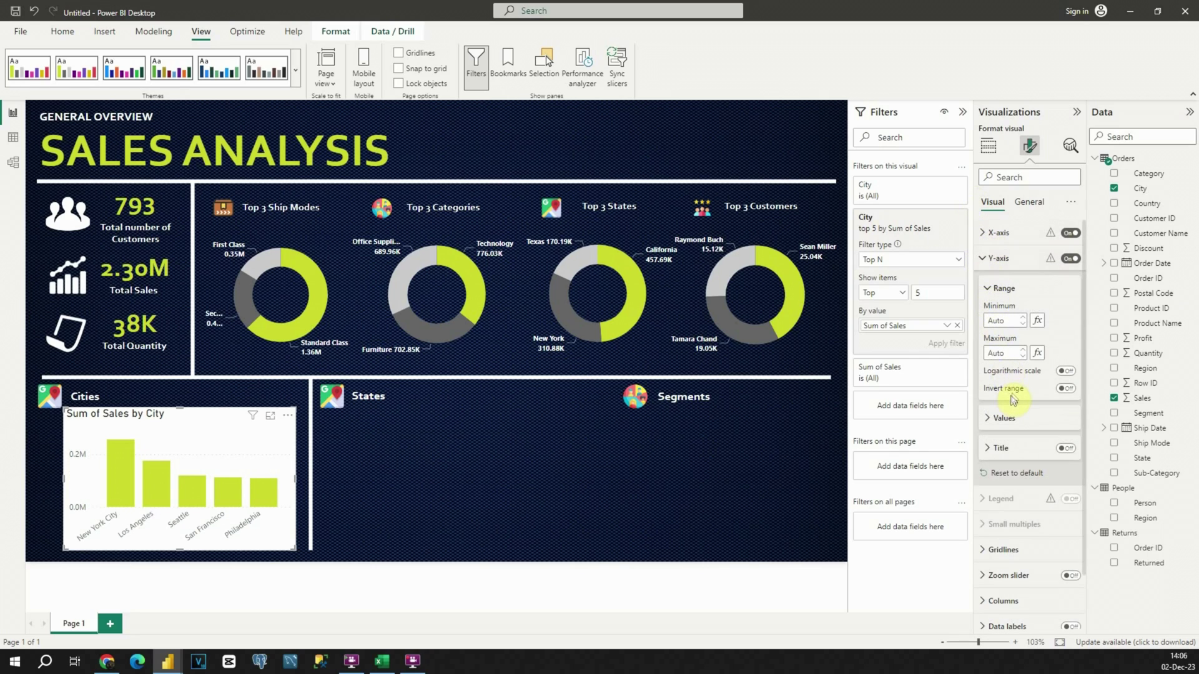
{"action": "left_click", "coordinate": [1071, 259]}
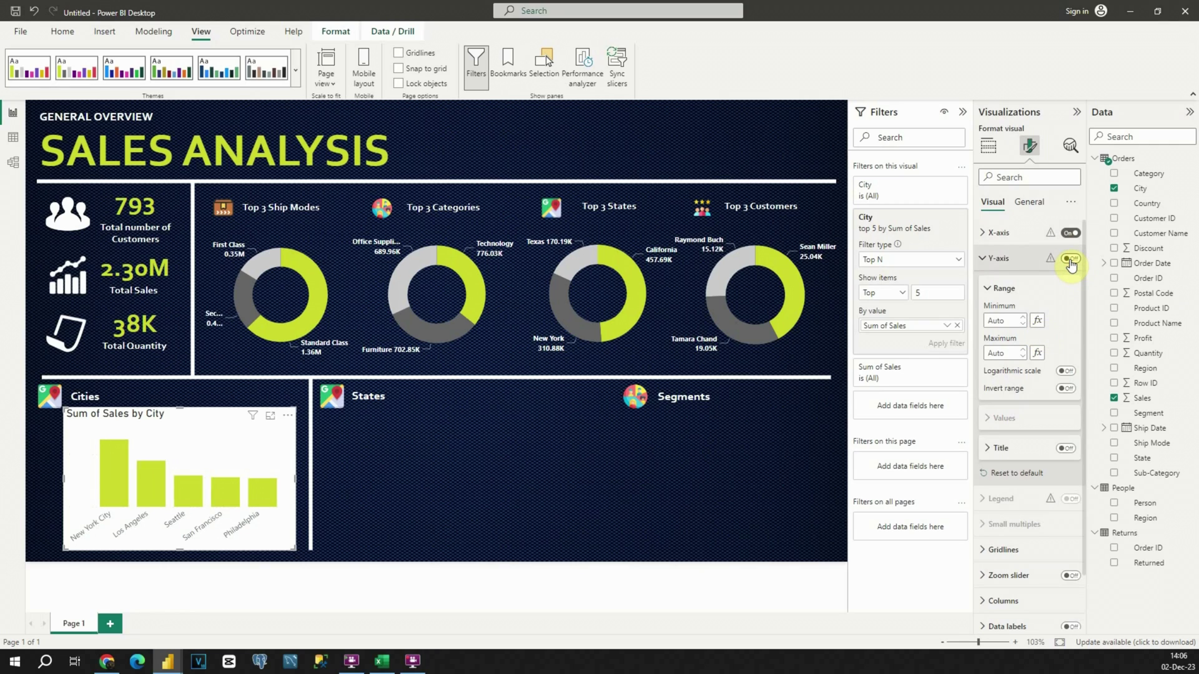
{"action": "left_click", "coordinate": [982, 259]}
Turn on data labels for the cities chart and enable their background.
{"action": "left_click", "coordinate": [1071, 413]}
{"action": "left_click", "coordinate": [983, 412]}
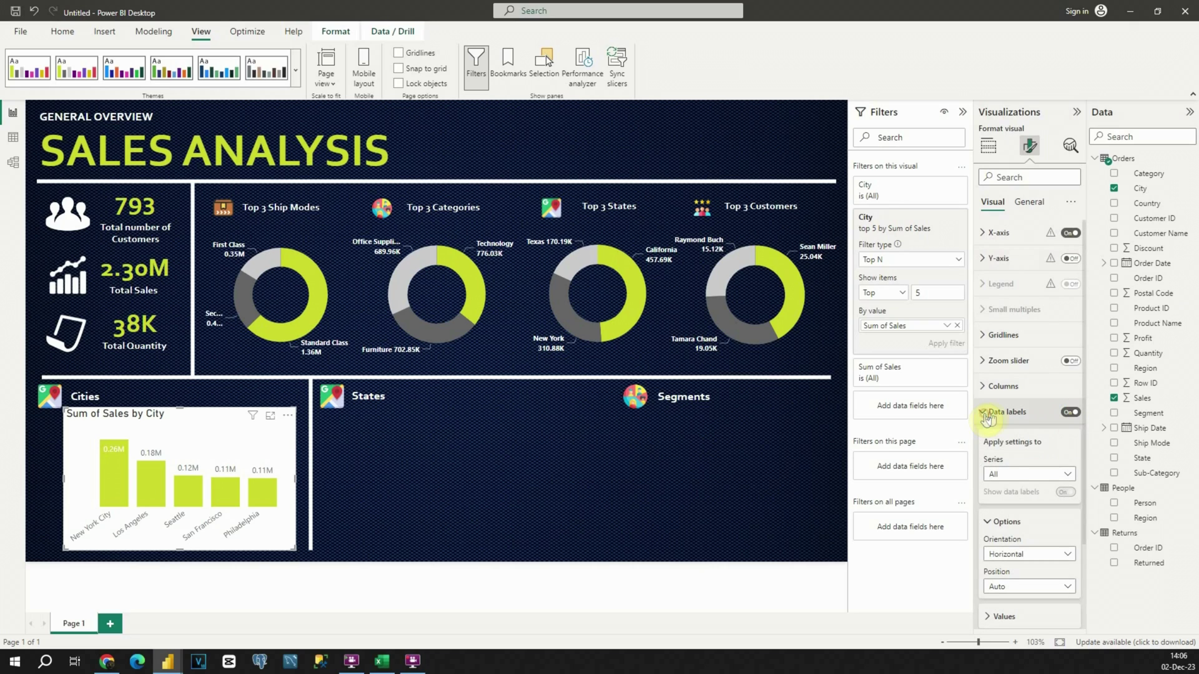
{"action": "scroll", "coordinate": [990, 410], "scroll_direction": "down", "scroll_amount": 2}
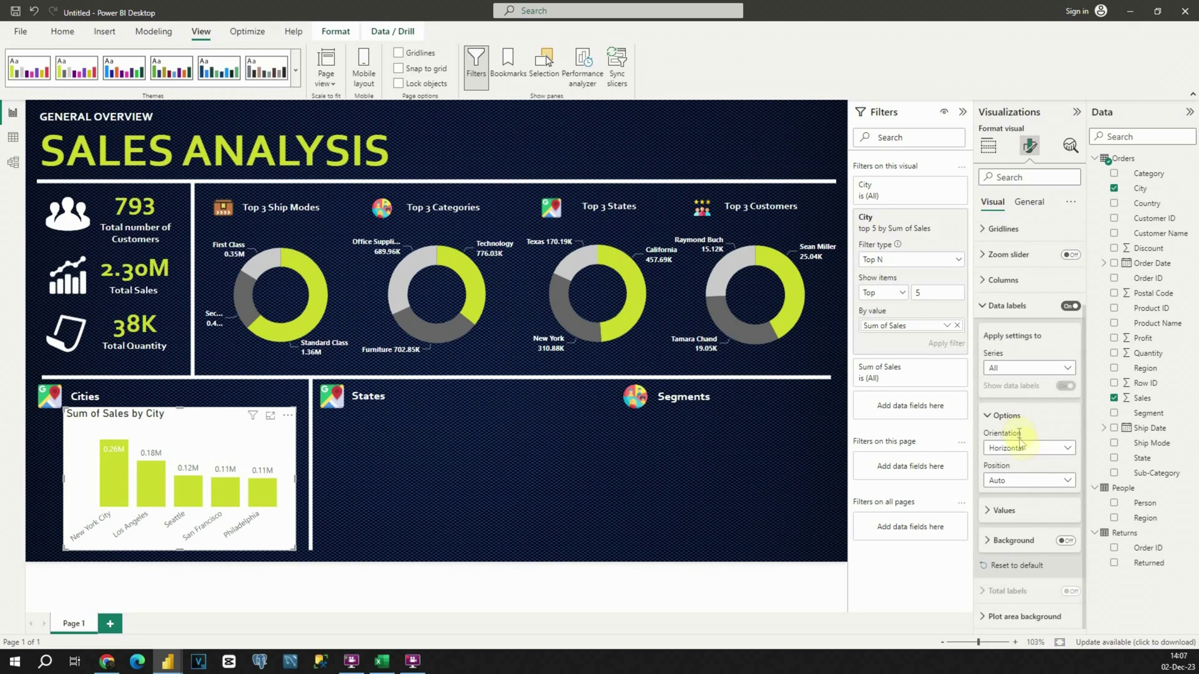
{"action": "left_click", "coordinate": [1062, 541]}
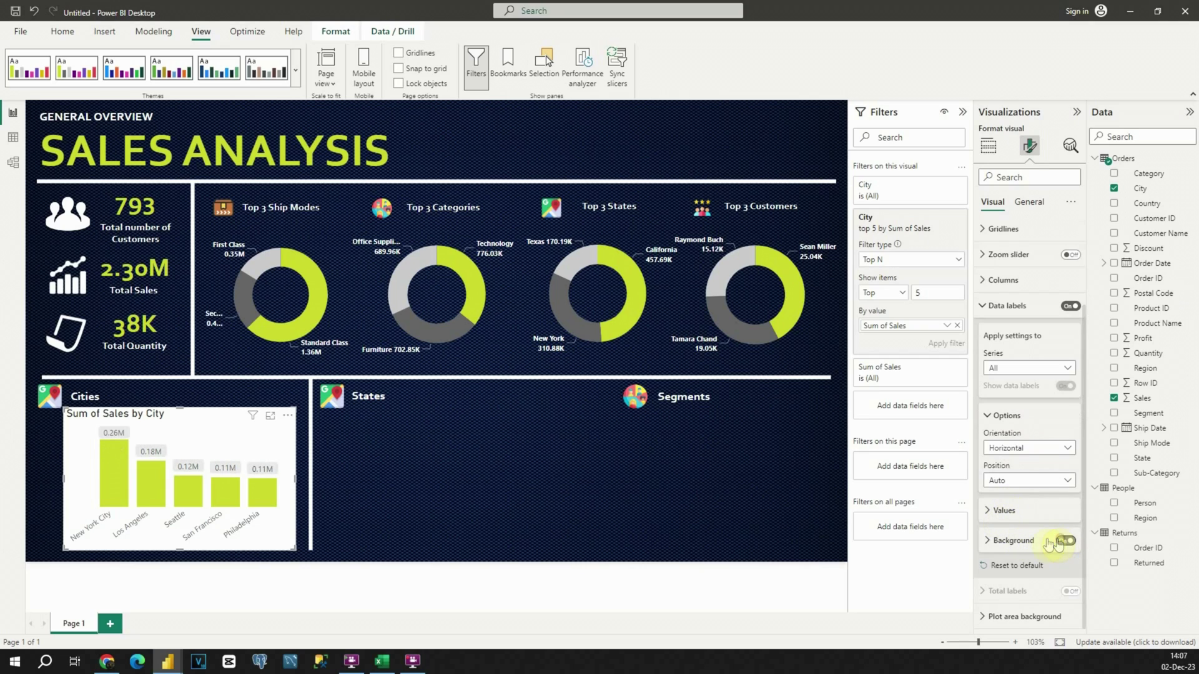
{"action": "left_click", "coordinate": [987, 542]}
{"action": "scroll", "coordinate": [988, 548], "scroll_direction": "down", "scroll_amount": 1}
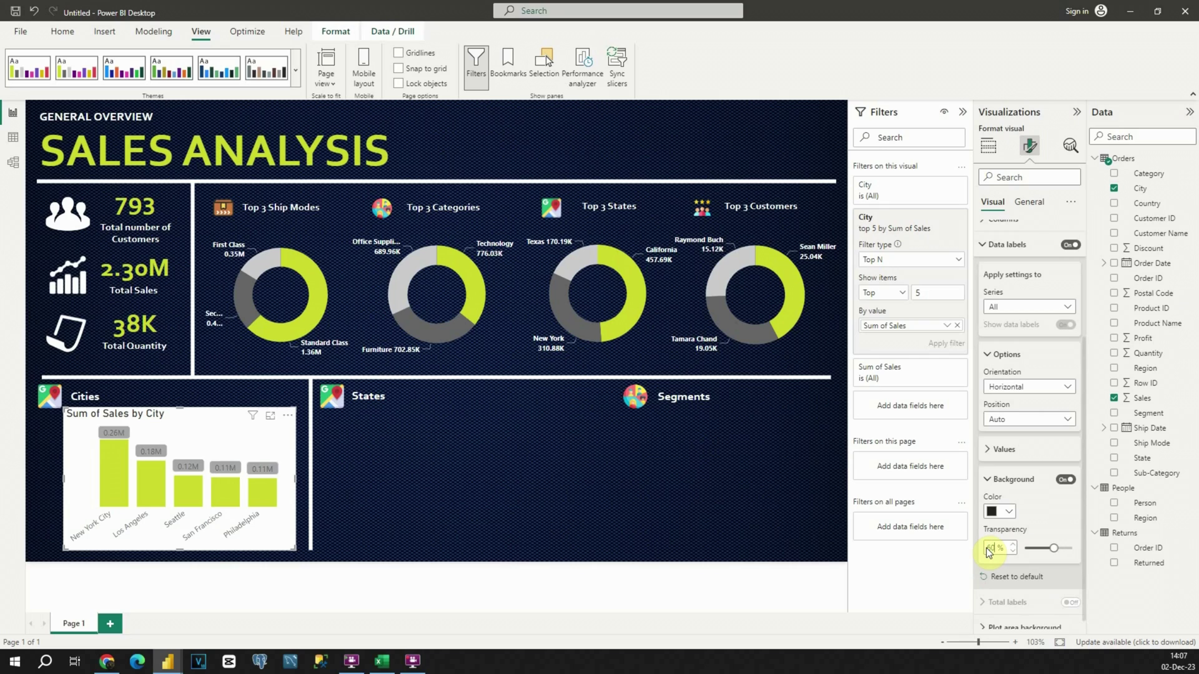
Format the cities chart's data label values as white, bold, size 8, with display units in Thousands.
{"action": "left_click", "coordinate": [989, 450]}
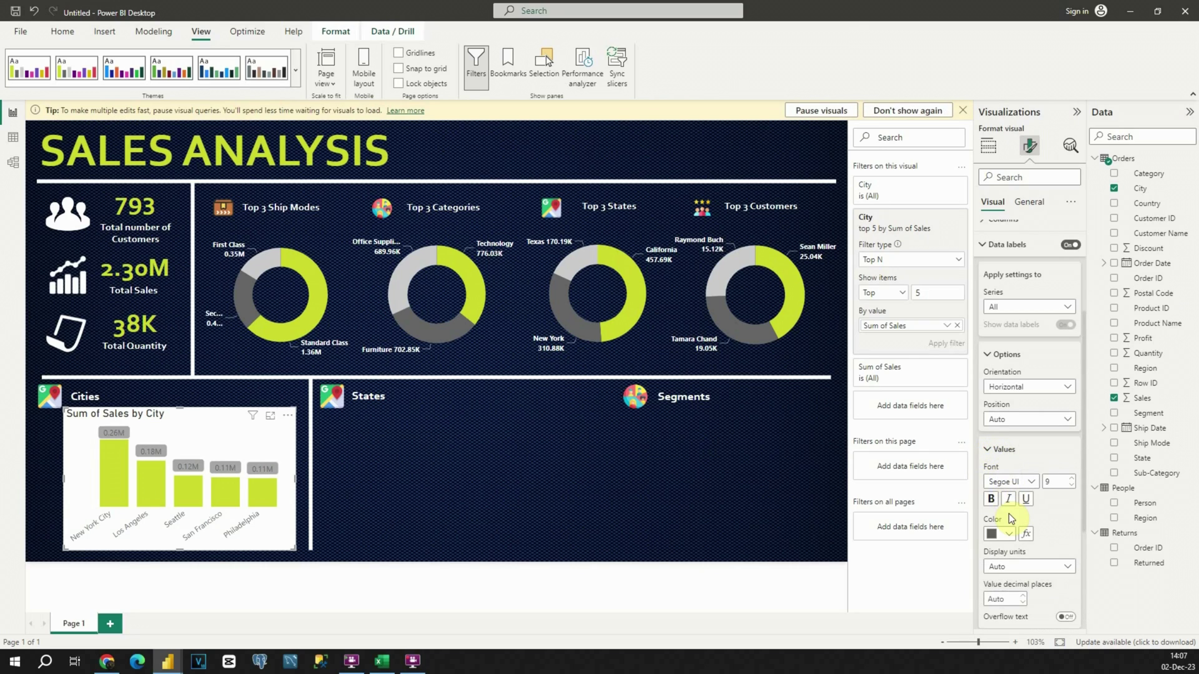
{"action": "left_click", "coordinate": [1007, 534]}
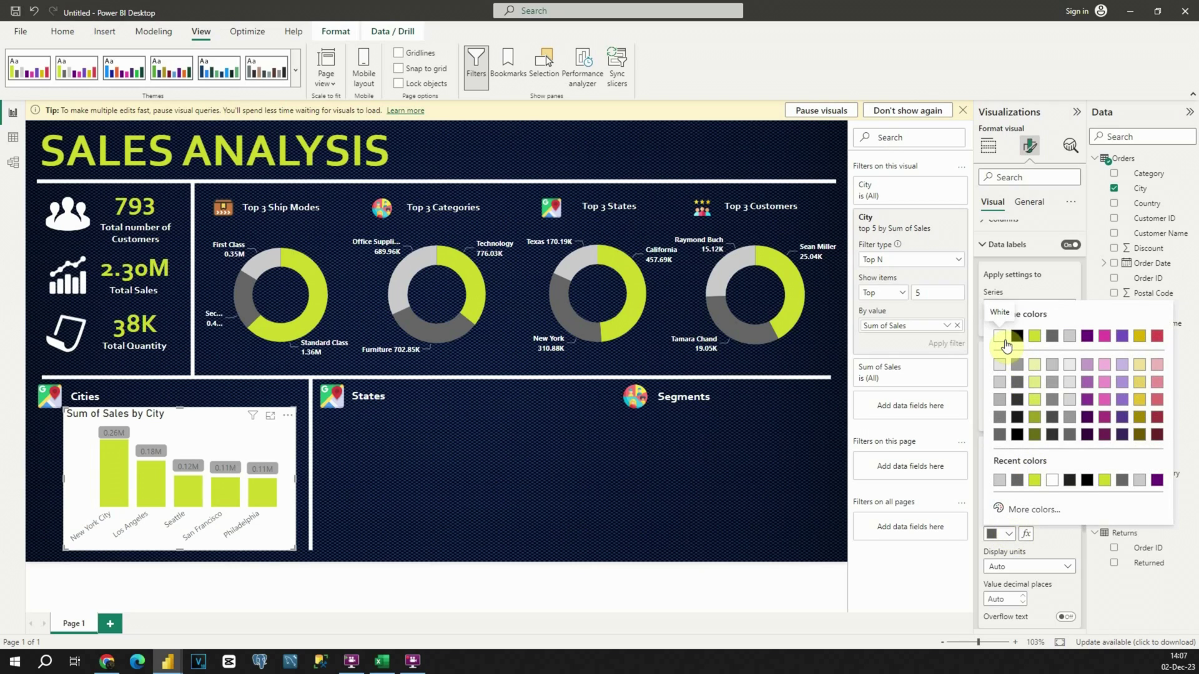
{"action": "left_click", "coordinate": [1002, 339]}
{"action": "left_click", "coordinate": [991, 500]}
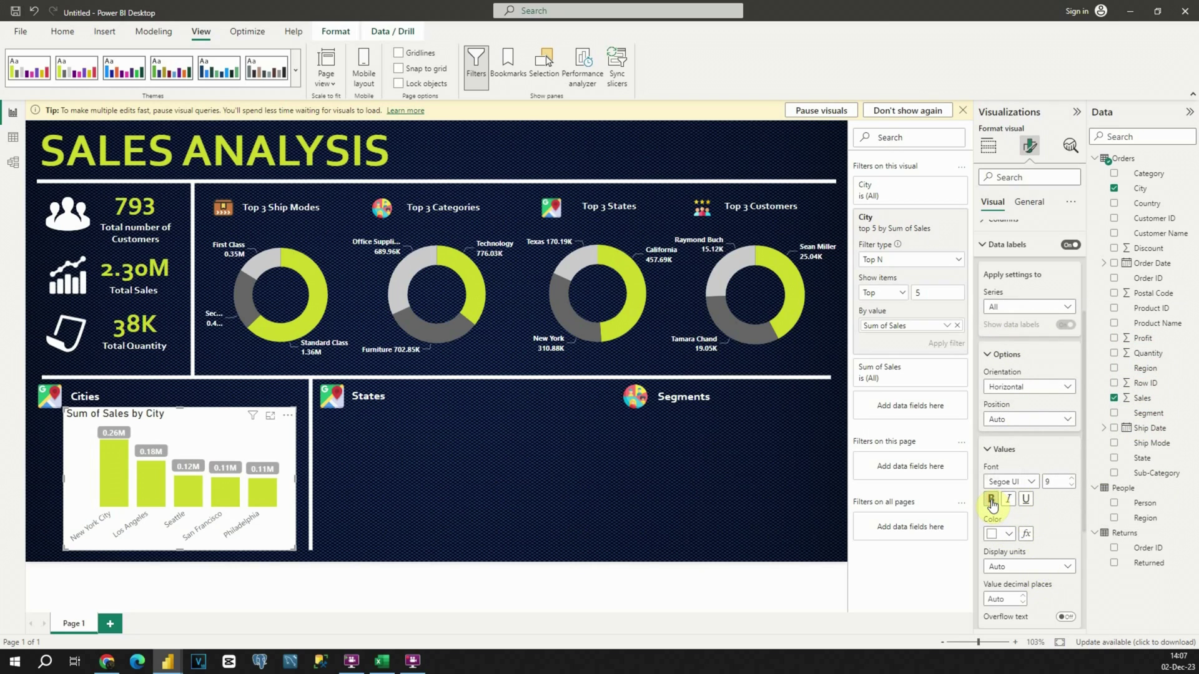
{"action": "left_click", "coordinate": [1015, 572]}
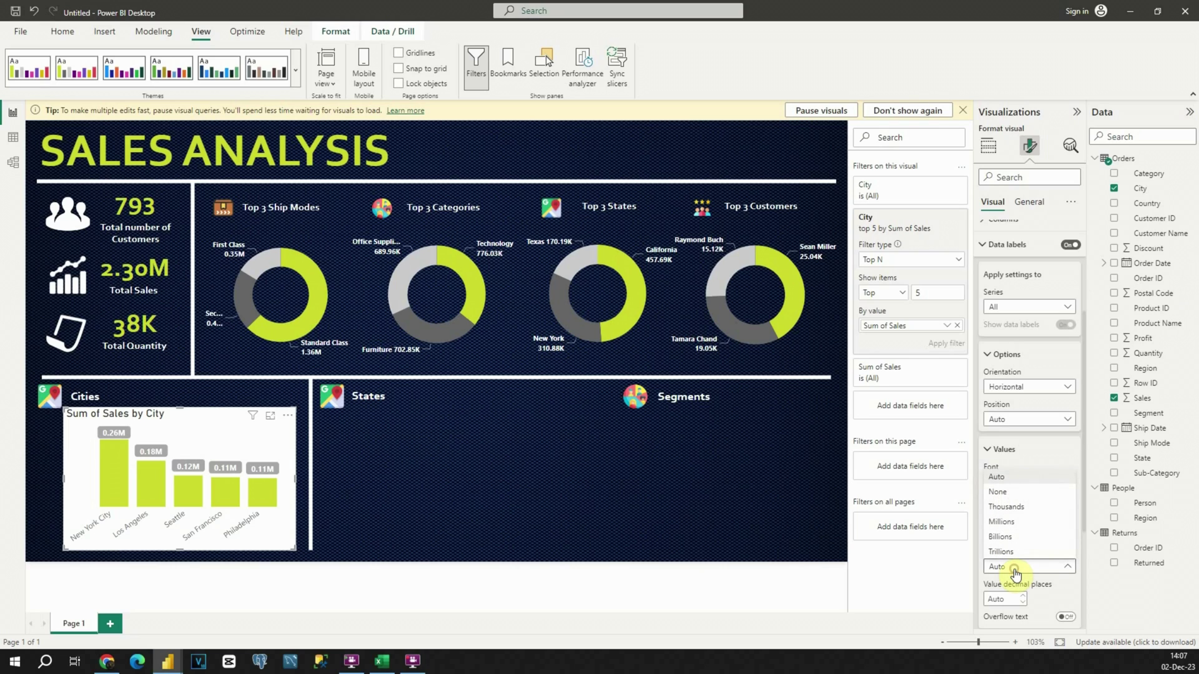
{"action": "left_click", "coordinate": [1005, 506]}
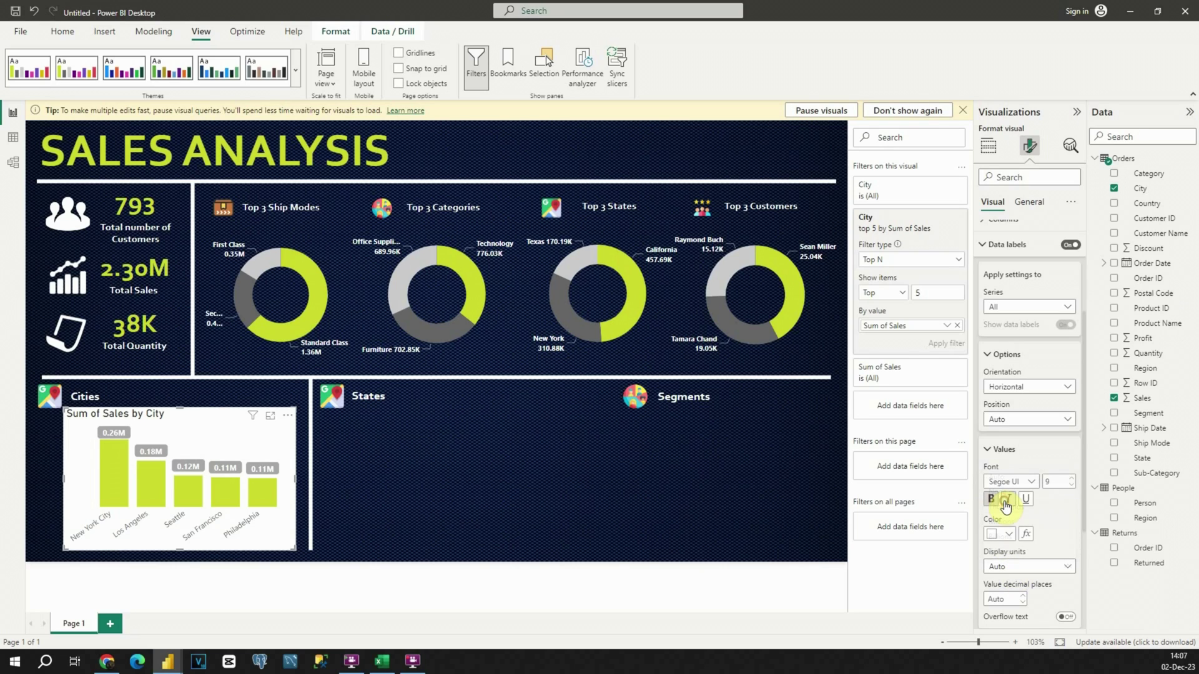
{"action": "left_click", "coordinate": [1074, 485]}
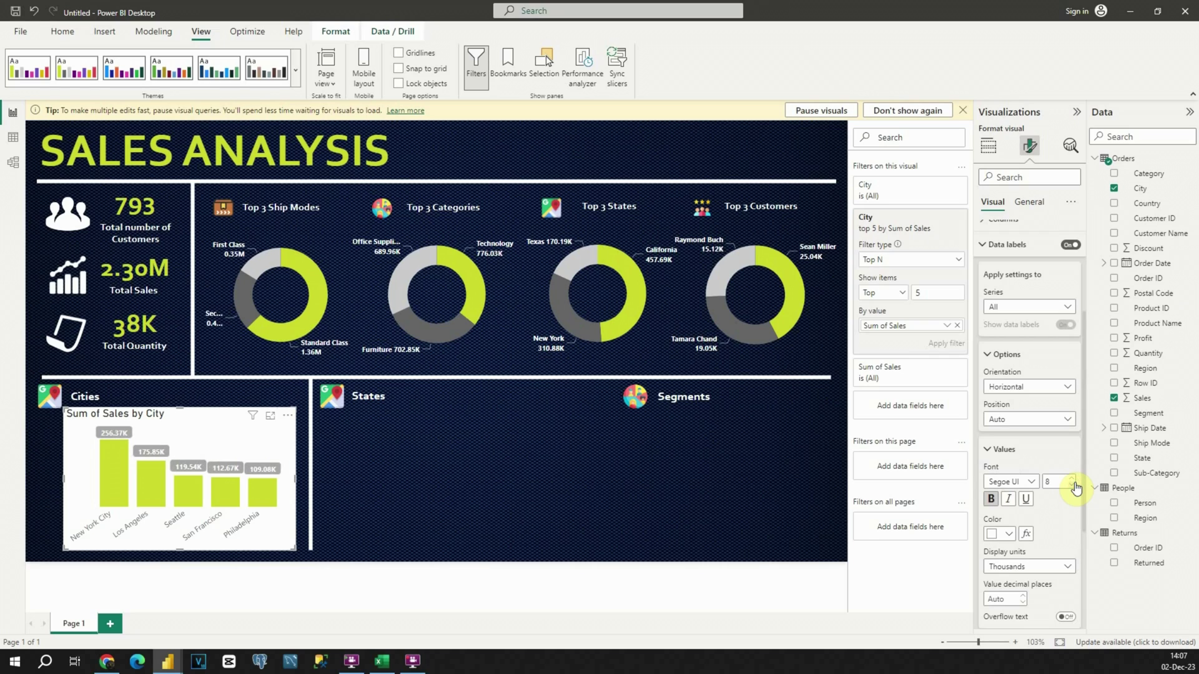
{"action": "left_click", "coordinate": [987, 449]}
Turn off the background effect of the cities column chart.
{"action": "scroll", "coordinate": [1002, 453], "scroll_direction": "up", "scroll_amount": 2}
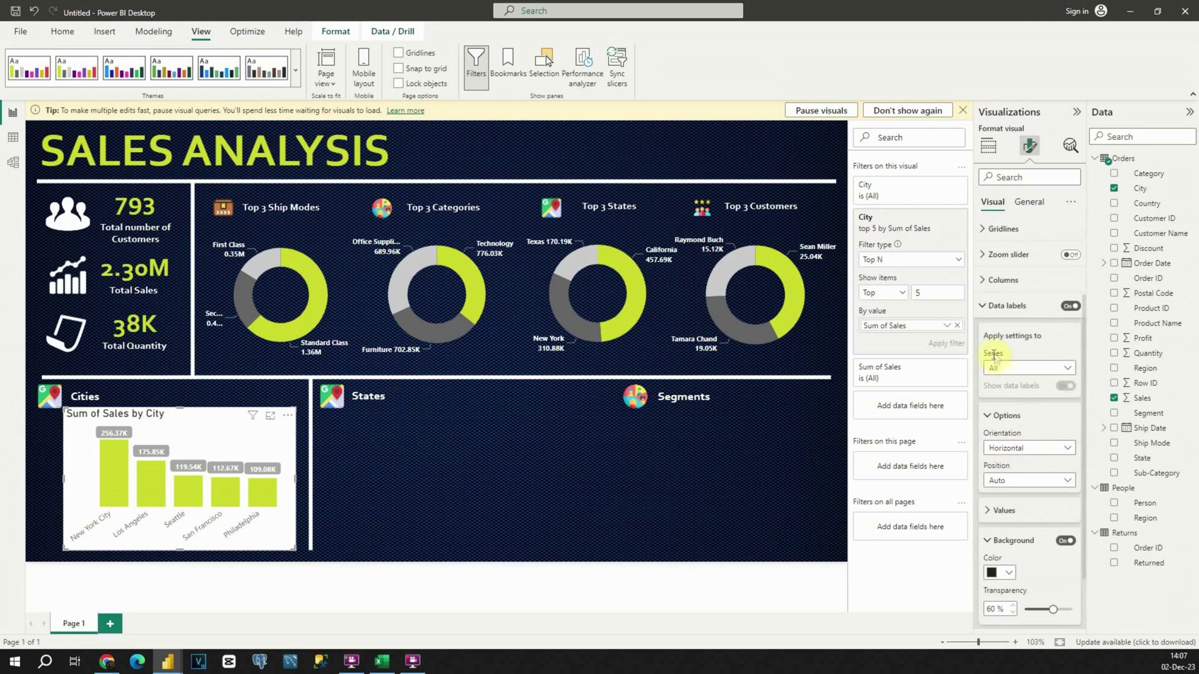
{"action": "left_click", "coordinate": [1028, 202]}
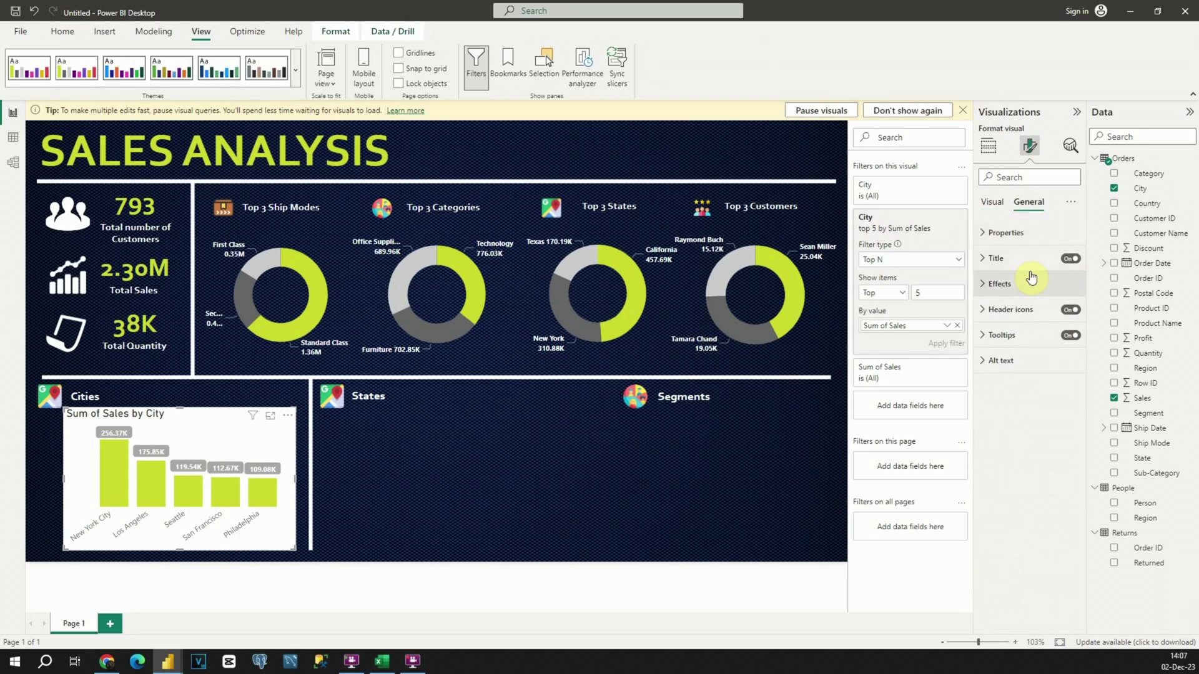
{"action": "left_click", "coordinate": [988, 283]}
{"action": "left_click", "coordinate": [1065, 315]}
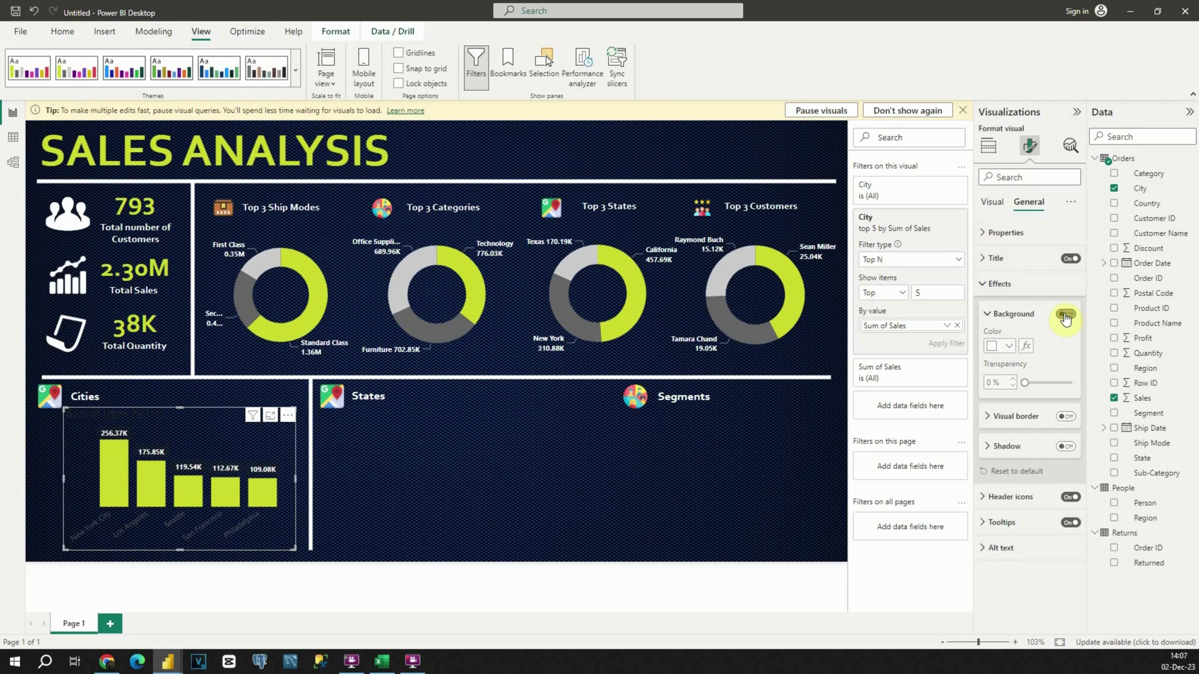
Make the cities chart's X-axis labels white at size 8 and widen the chart to the left.
{"action": "left_click", "coordinate": [993, 202]}
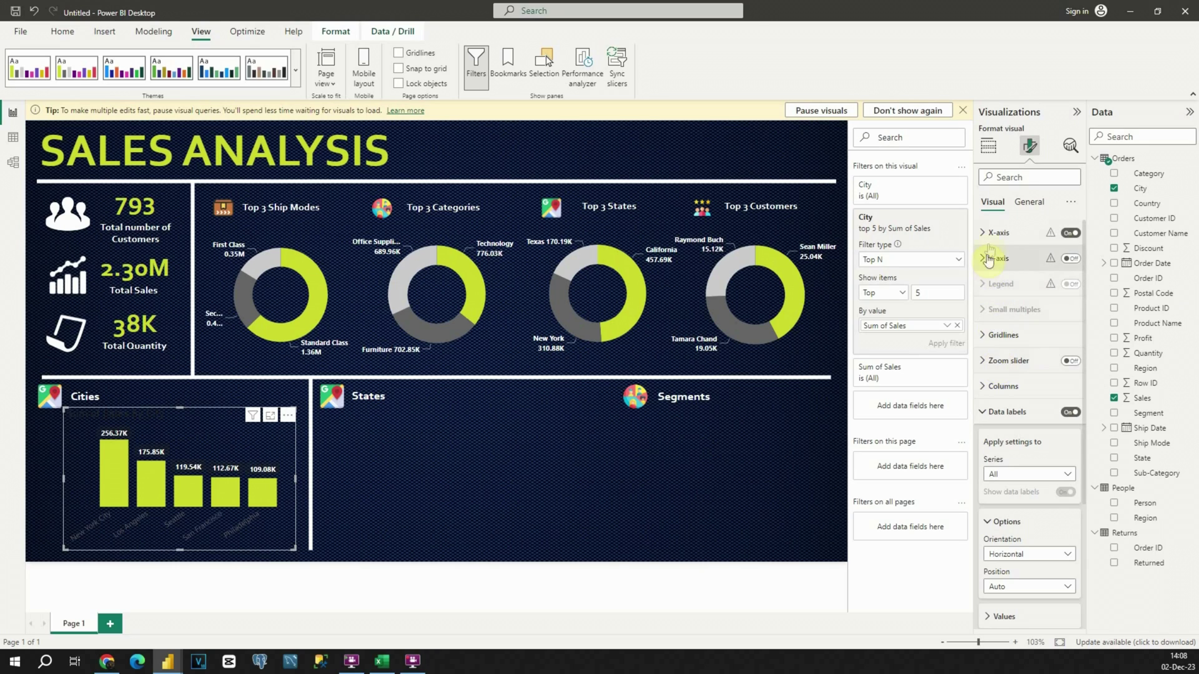
{"action": "left_click", "coordinate": [991, 232]}
{"action": "left_click", "coordinate": [1003, 354]}
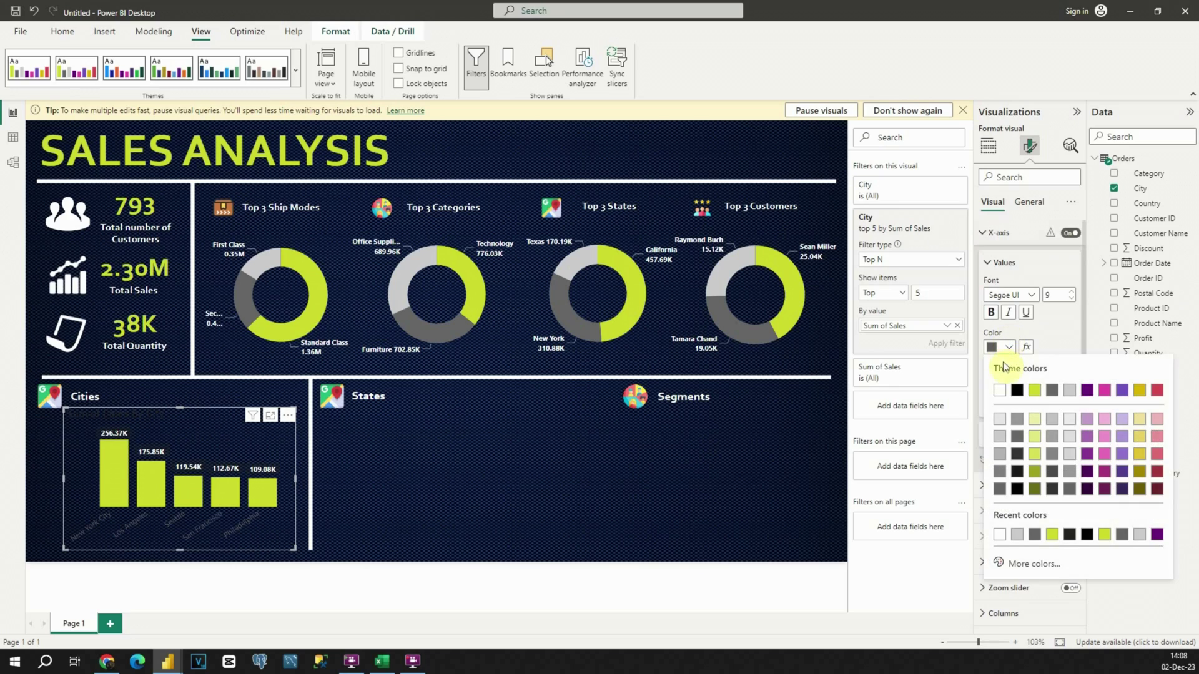
{"action": "left_click", "coordinate": [998, 386]}
{"action": "left_click", "coordinate": [1070, 303]}
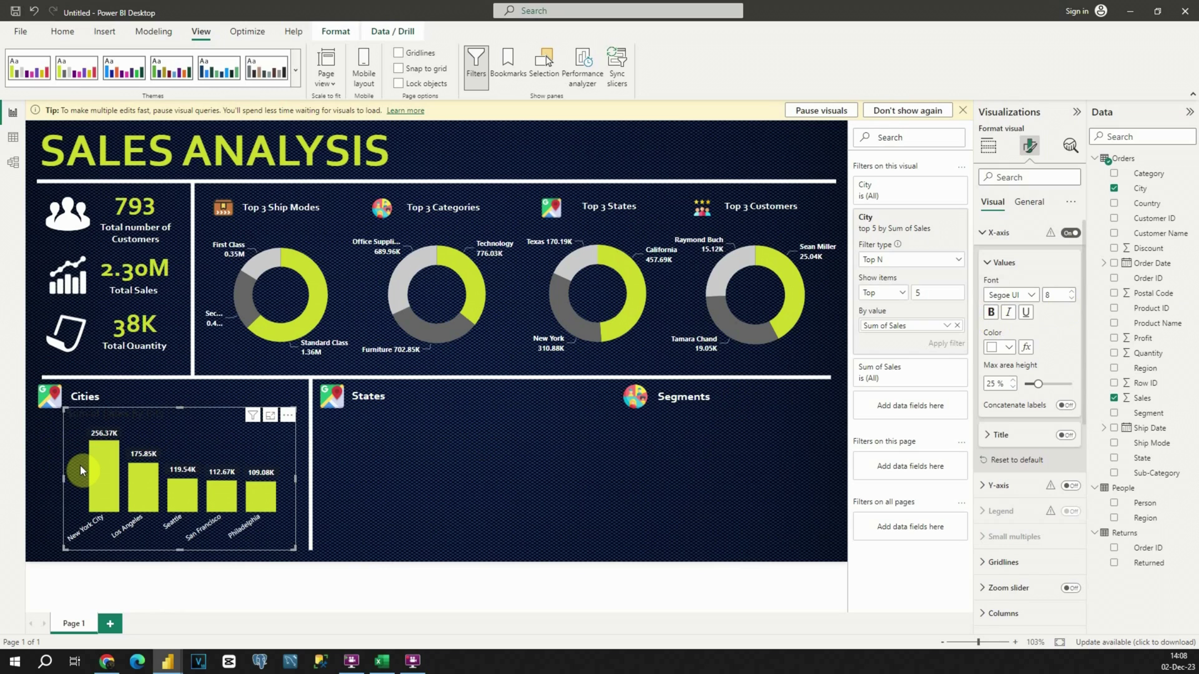
{"action": "left_click_drag", "start_coordinate": [63, 479], "coordinate": [39, 481]}
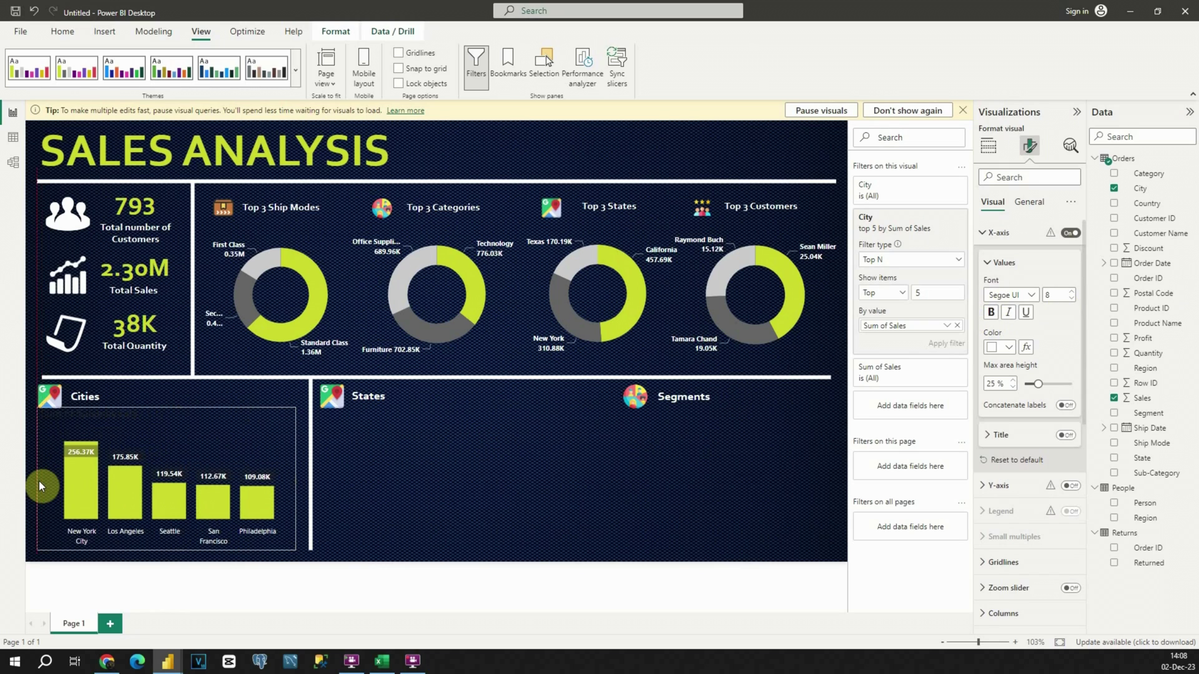
{"action": "left_click", "coordinate": [360, 471]}
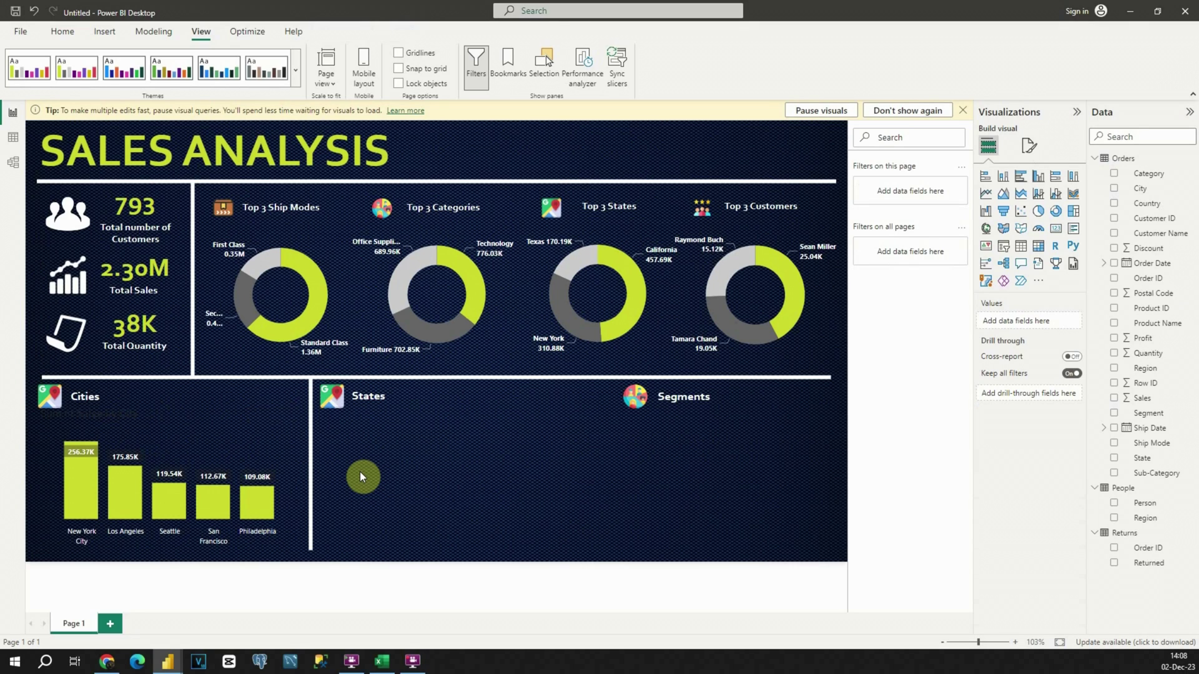
Add a filled map under the States heading with State as location and Sum of Sales as color saturation.
{"action": "left_click", "coordinate": [1022, 230]}
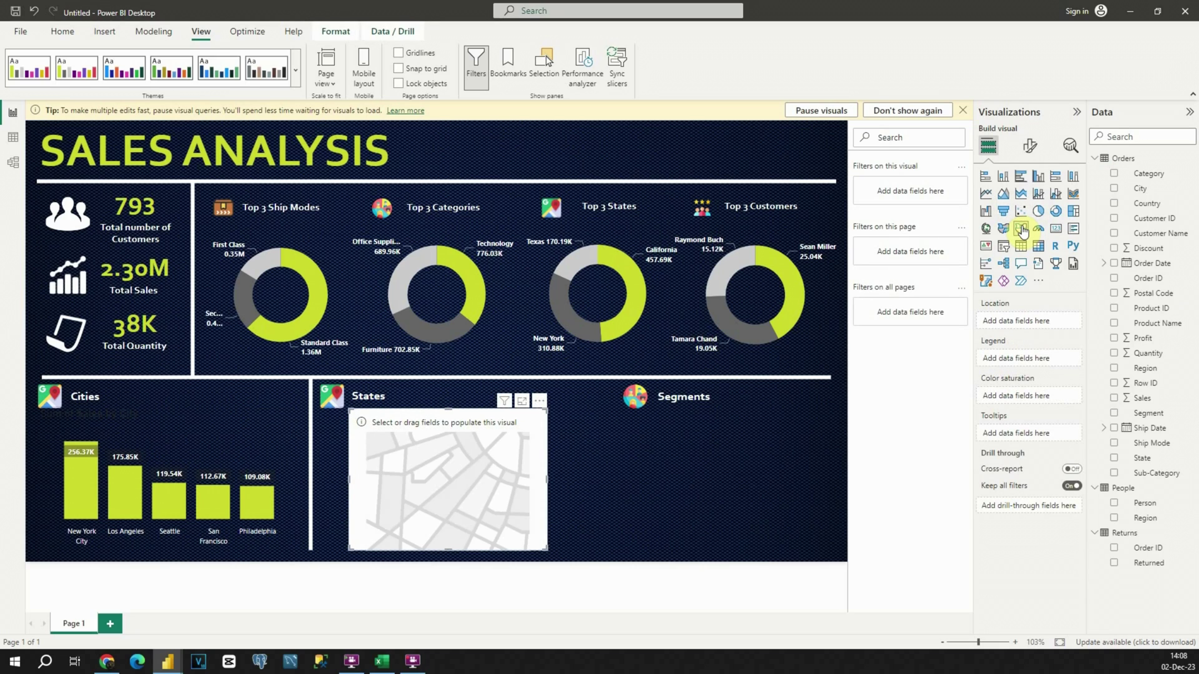
{"action": "left_click_drag", "start_coordinate": [710, 537], "coordinate": [641, 488]}
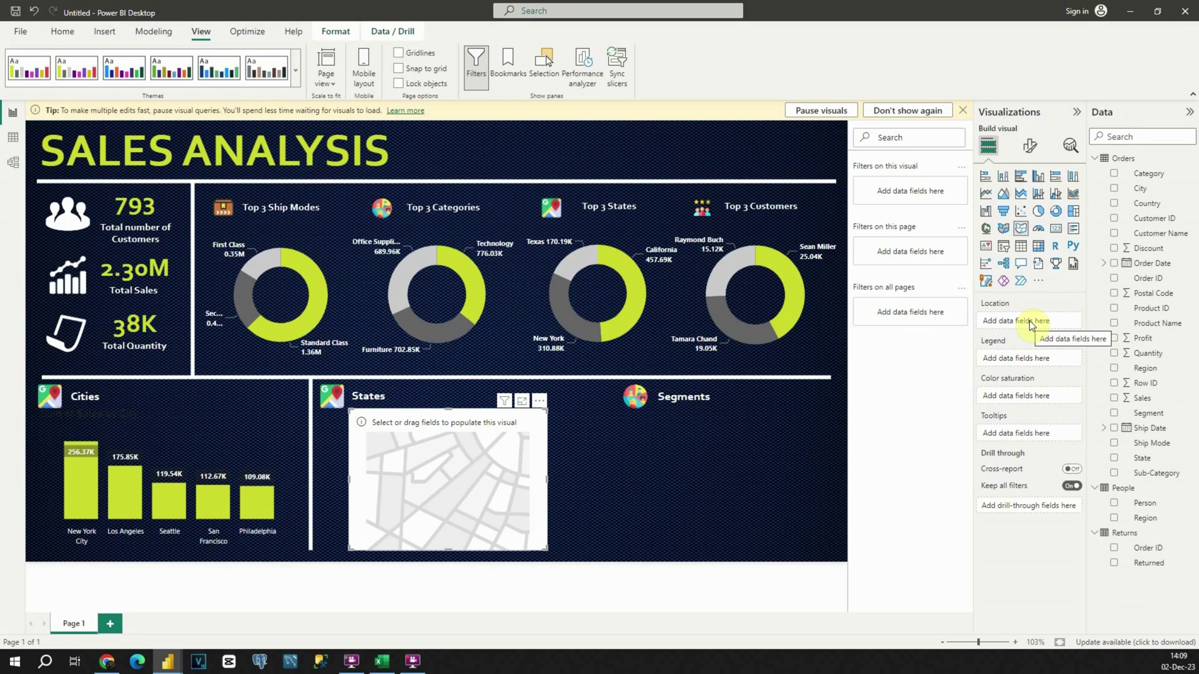
{"action": "left_click_drag", "start_coordinate": [1145, 468], "coordinate": [1030, 329]}
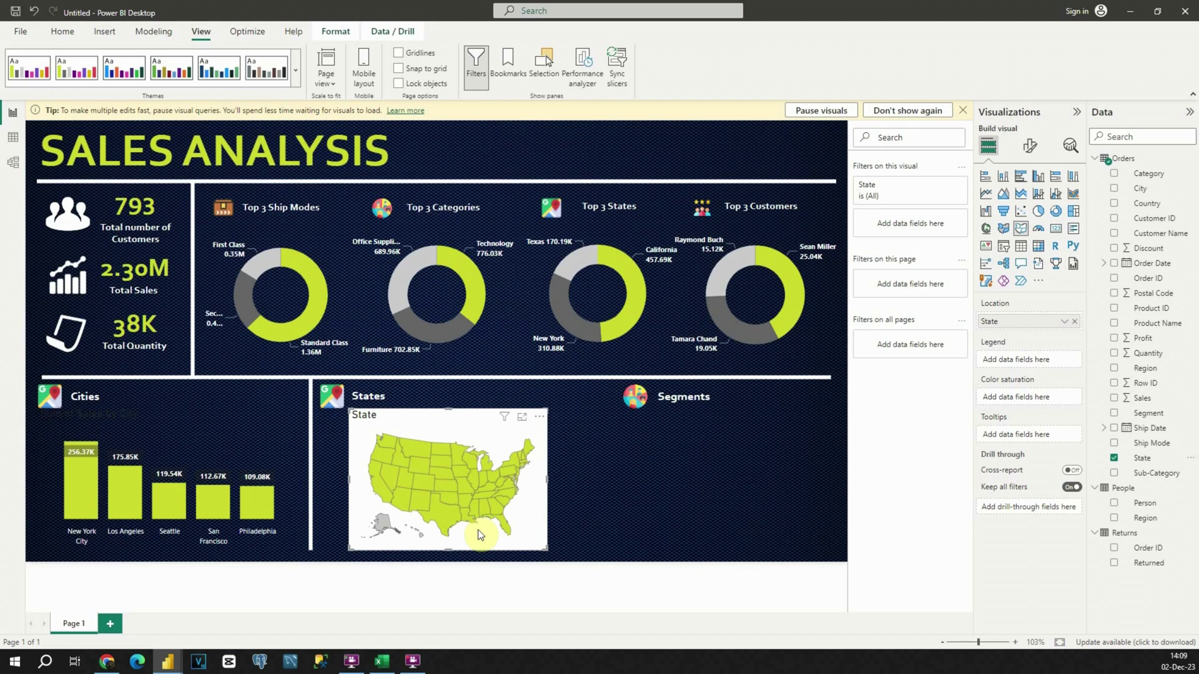
{"action": "left_click_drag", "start_coordinate": [1142, 397], "coordinate": [1030, 398]}
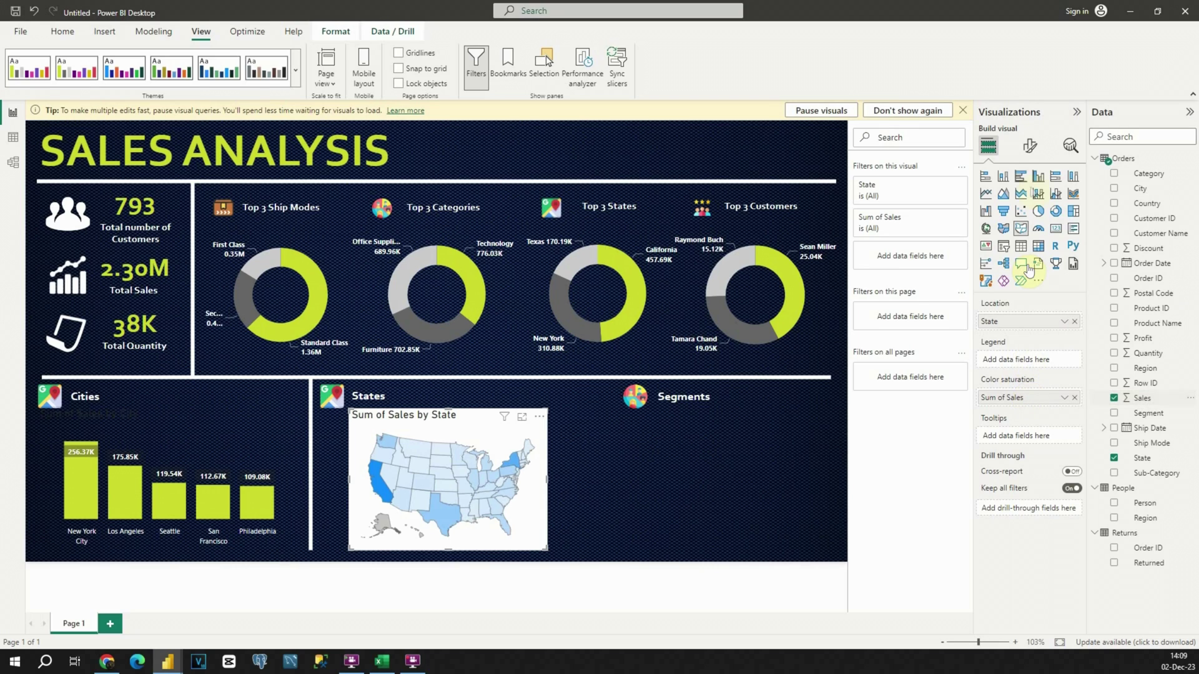
Set the states map's fill gradient to white for the minimum and lime green for the maximum.
{"action": "left_click", "coordinate": [1030, 145]}
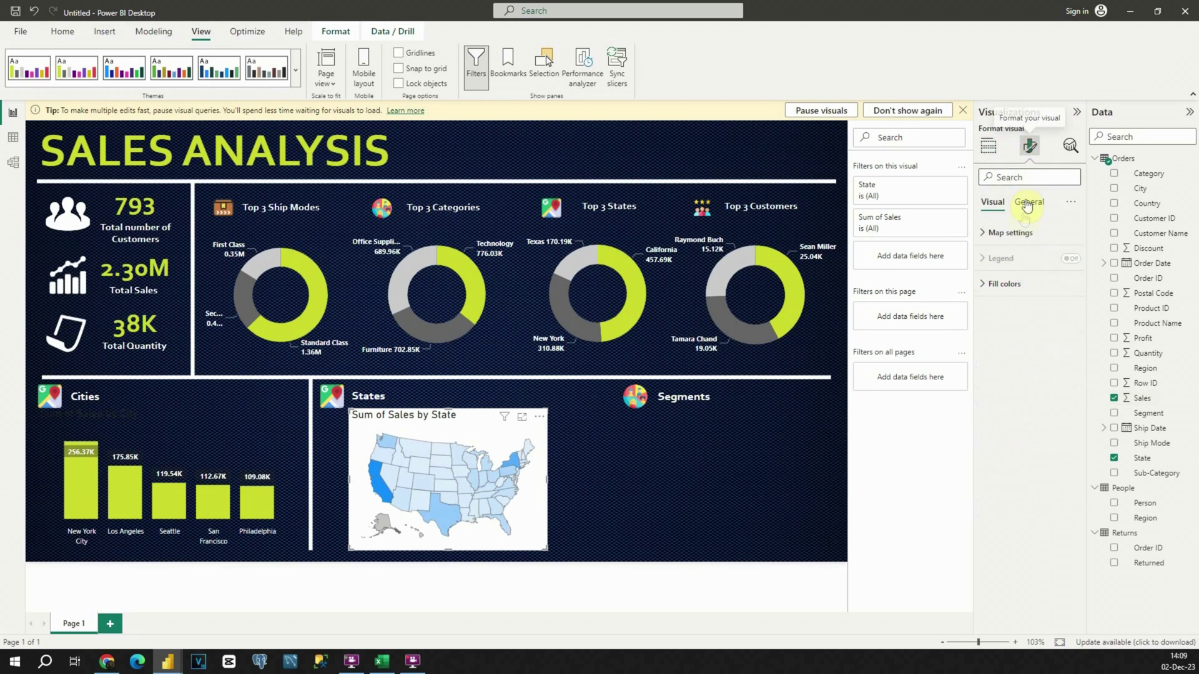
{"action": "left_click", "coordinate": [982, 233]}
{"action": "left_click", "coordinate": [982, 233]}
{"action": "left_click", "coordinate": [978, 285]}
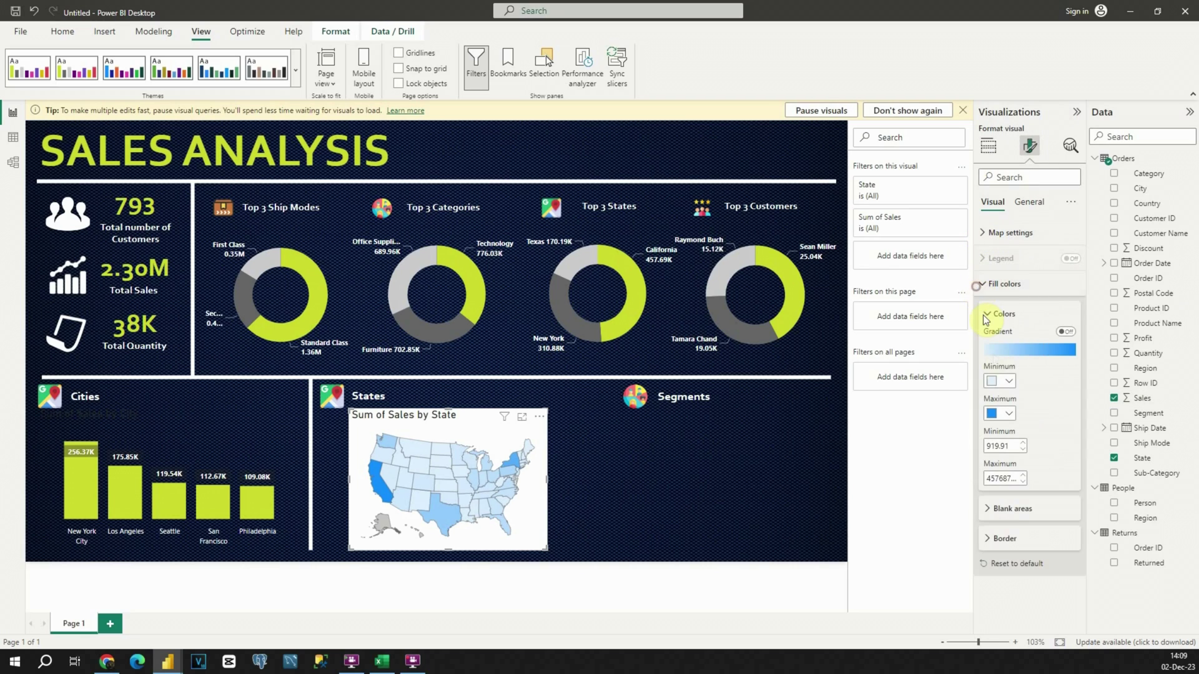
{"action": "left_click", "coordinate": [1005, 384]}
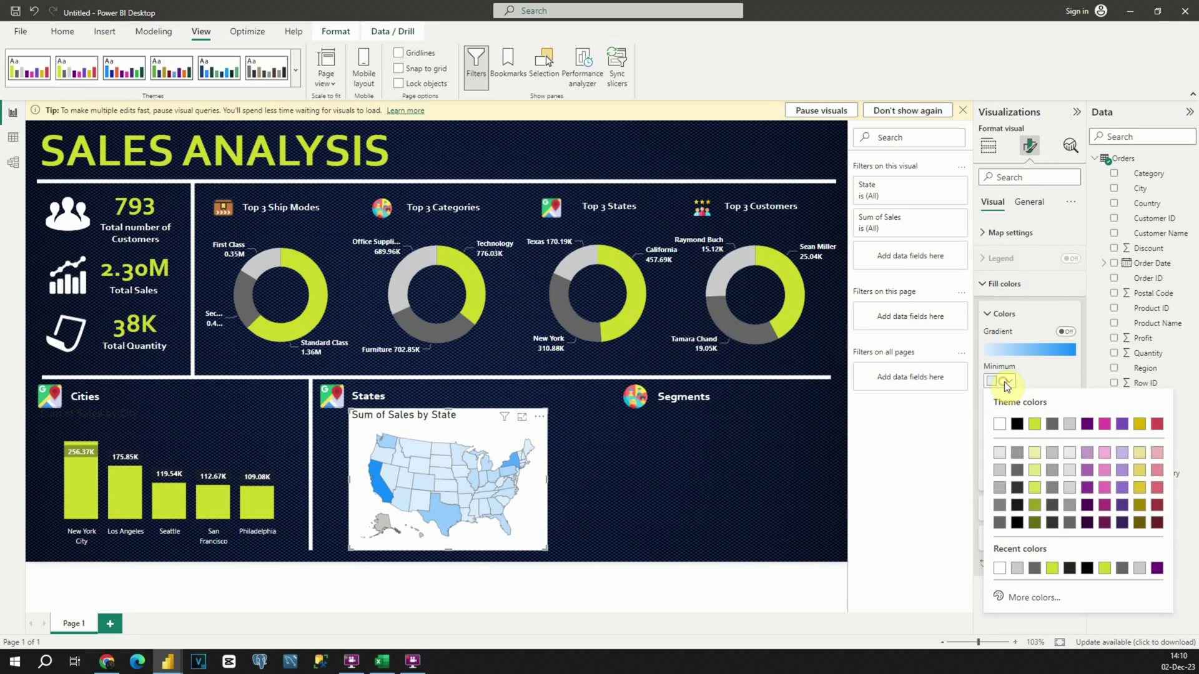
{"action": "left_click", "coordinate": [999, 427]}
{"action": "left_click", "coordinate": [1000, 413]}
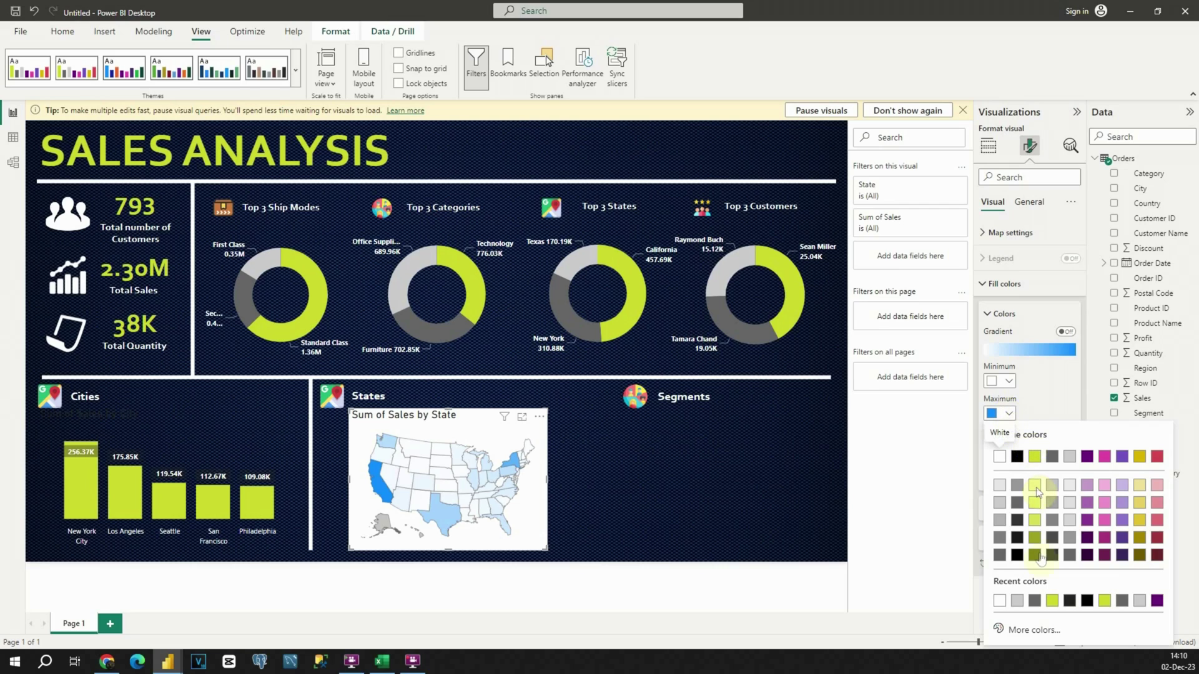
{"action": "left_click", "coordinate": [1053, 602]}
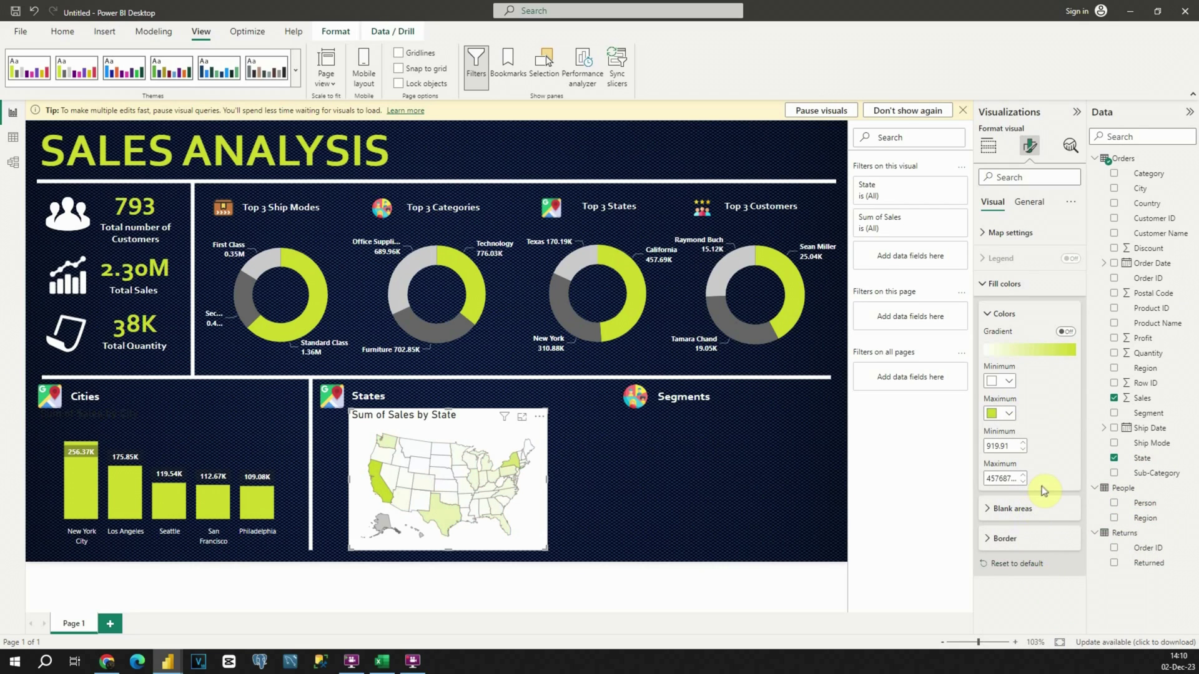
{"action": "left_click", "coordinate": [990, 314]}
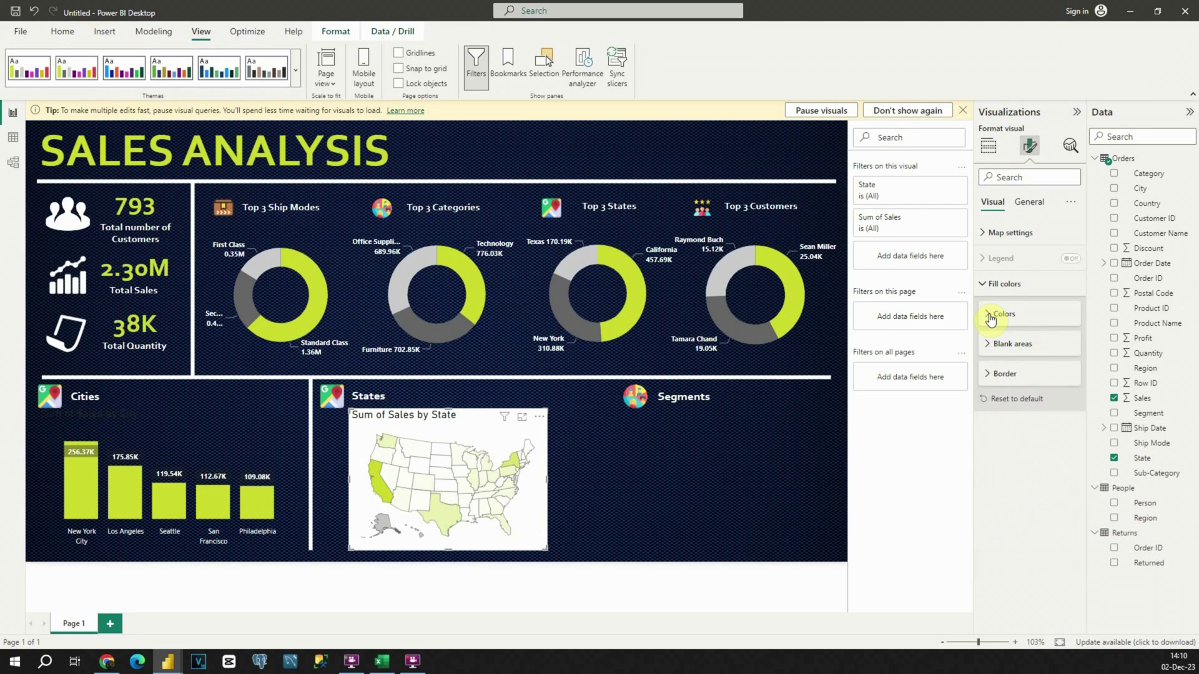
Turn off the title and the background effect of the states map.
{"action": "left_click", "coordinate": [1028, 201]}
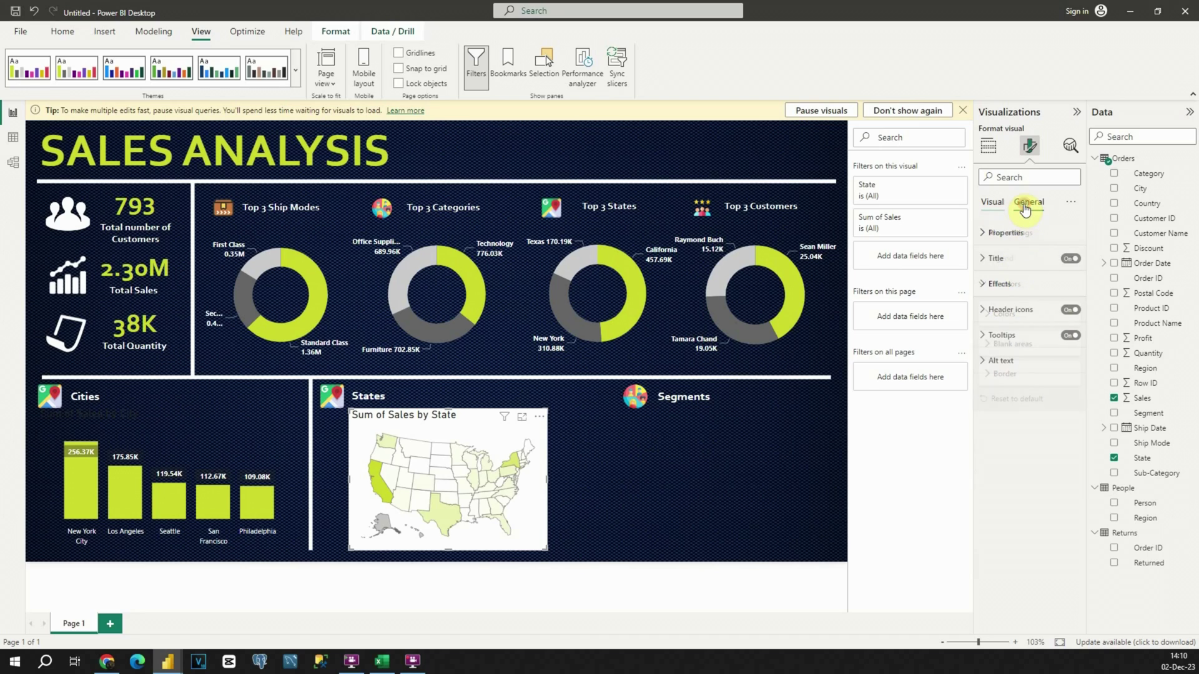
{"action": "left_click", "coordinate": [1070, 258]}
{"action": "left_click", "coordinate": [993, 284]}
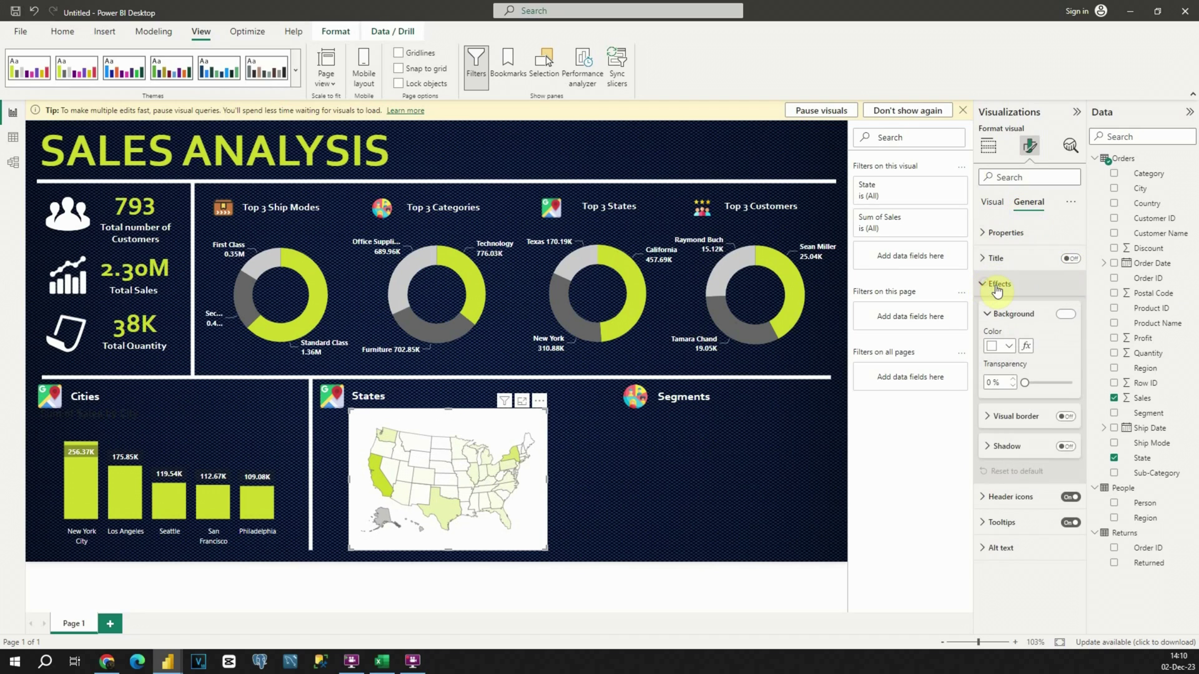
{"action": "left_click", "coordinate": [1068, 316]}
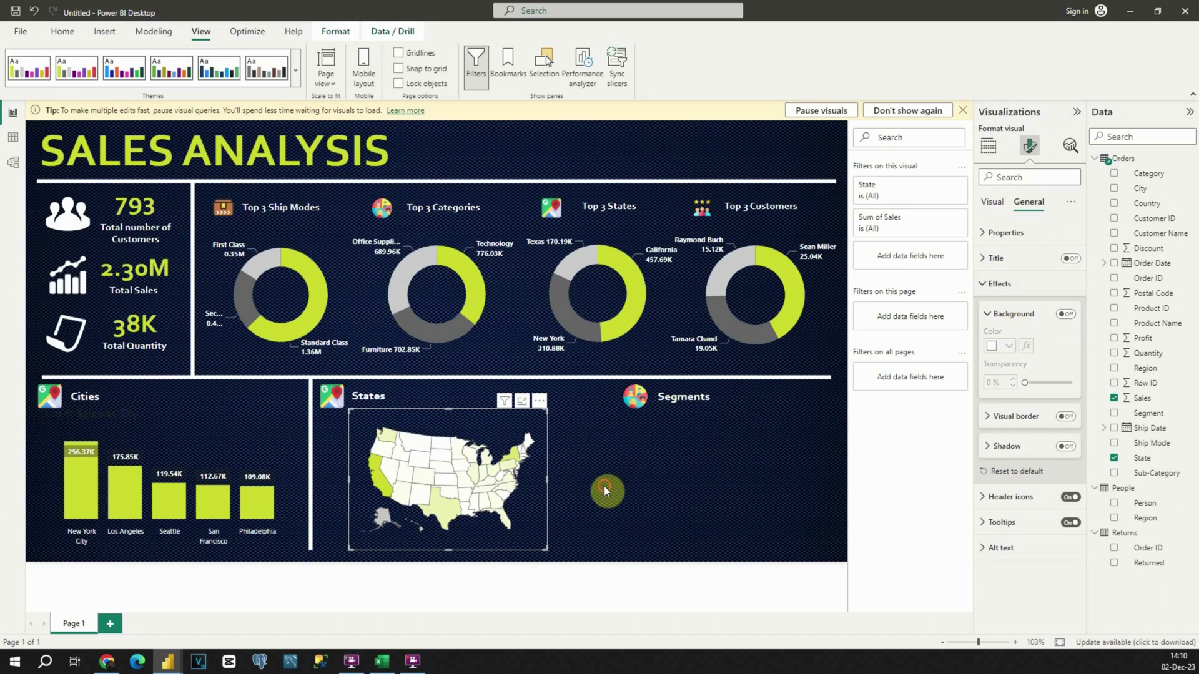
Shift the states map slightly left under its heading and enlarge it toward the Segments area.
{"action": "left_click", "coordinate": [512, 465]}
{"action": "left_click_drag", "start_coordinate": [495, 437], "coordinate": [485, 436]}
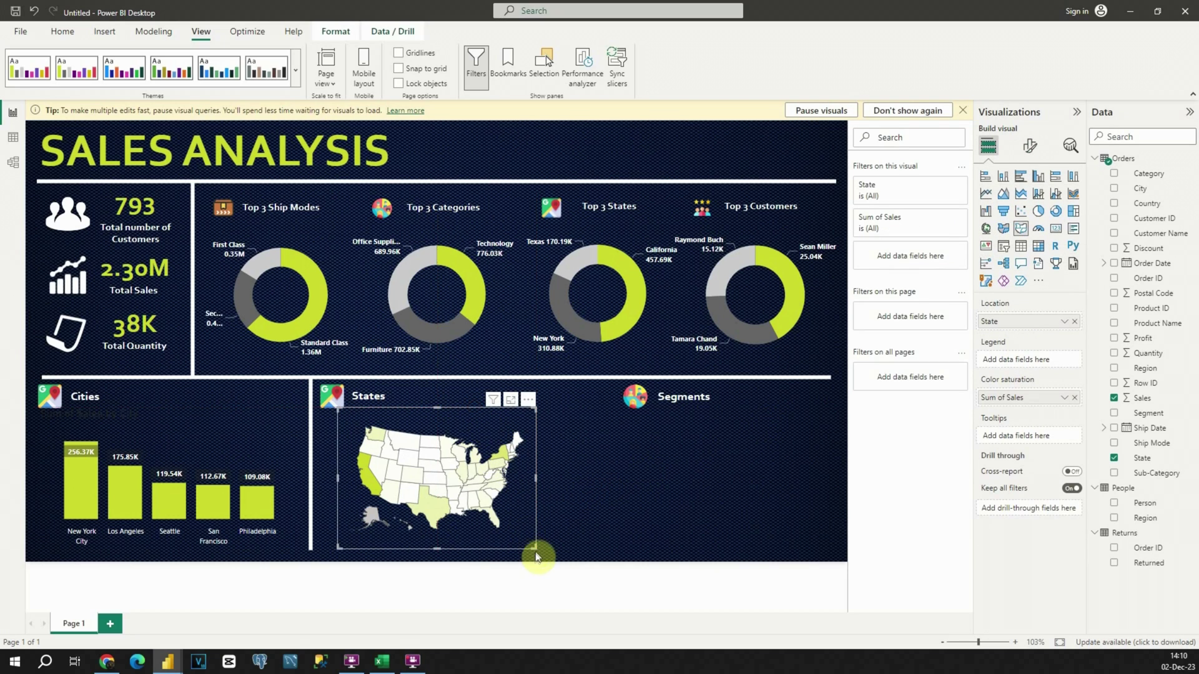
{"action": "left_click_drag", "start_coordinate": [539, 546], "coordinate": [565, 545]}
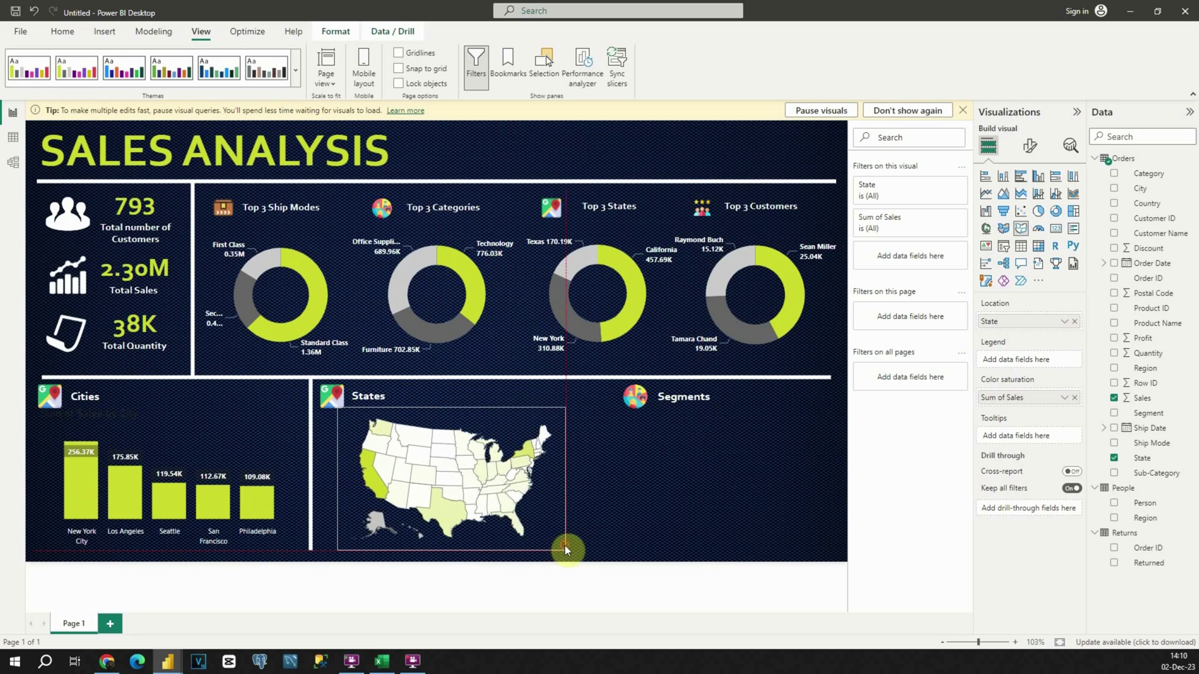
{"action": "left_click", "coordinate": [618, 496]}
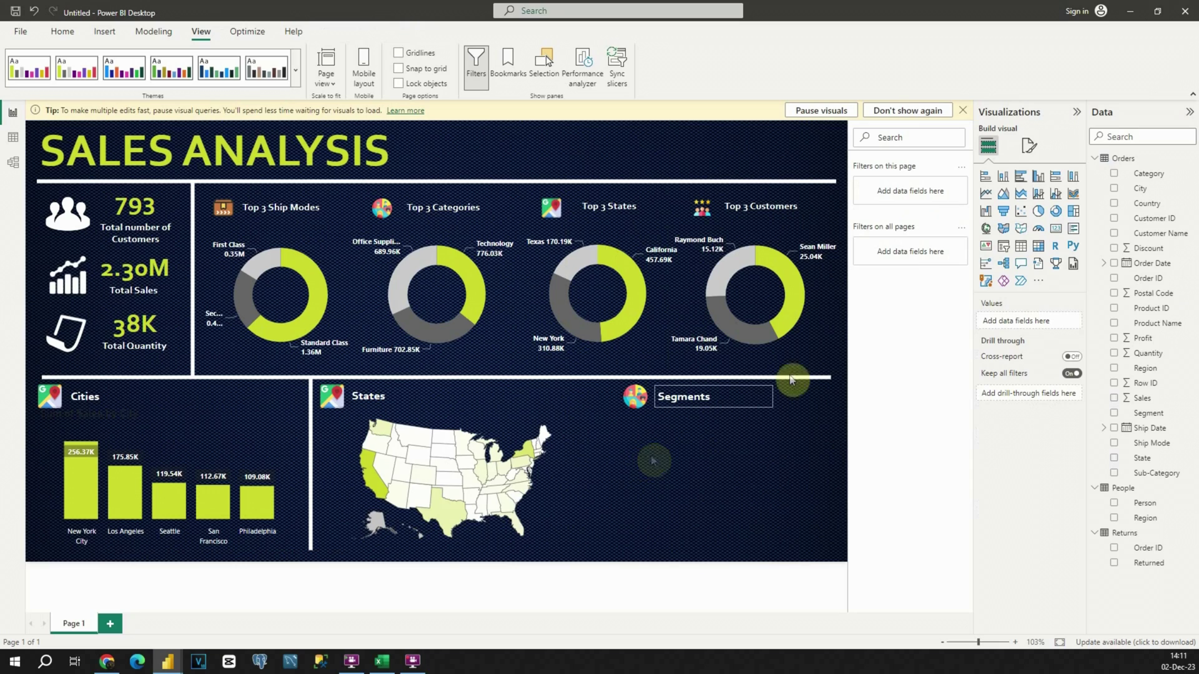
Add a stacked bar chart of Sum of Sales by Segment under the Segments heading and widen it.
{"action": "left_click", "coordinate": [990, 177]}
{"action": "left_click_drag", "start_coordinate": [684, 464], "coordinate": [677, 462]}
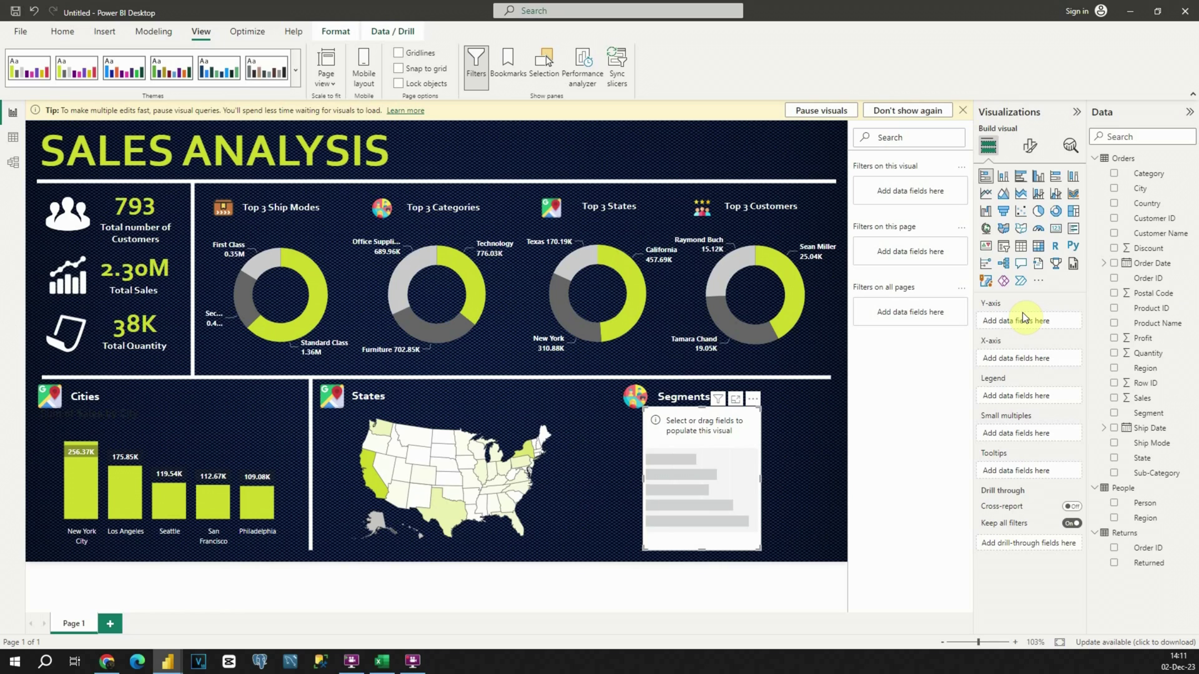
{"action": "left_click_drag", "start_coordinate": [1159, 416], "coordinate": [1041, 320]}
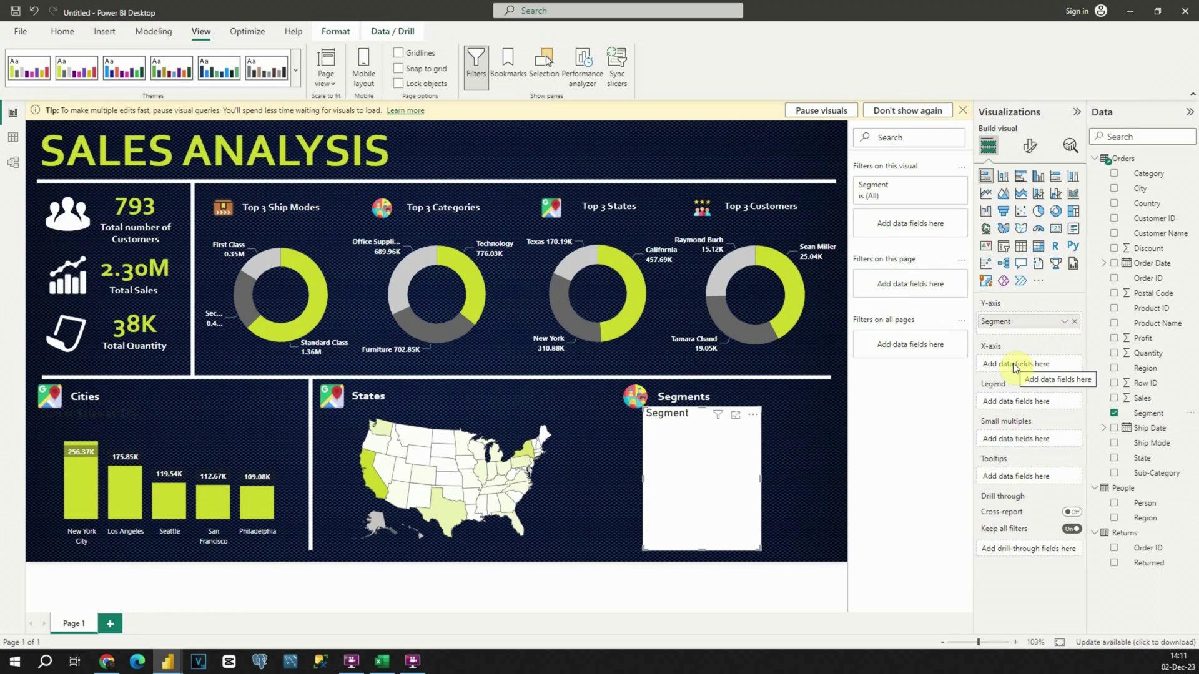
{"action": "left_click_drag", "start_coordinate": [1124, 398], "coordinate": [1007, 366]}
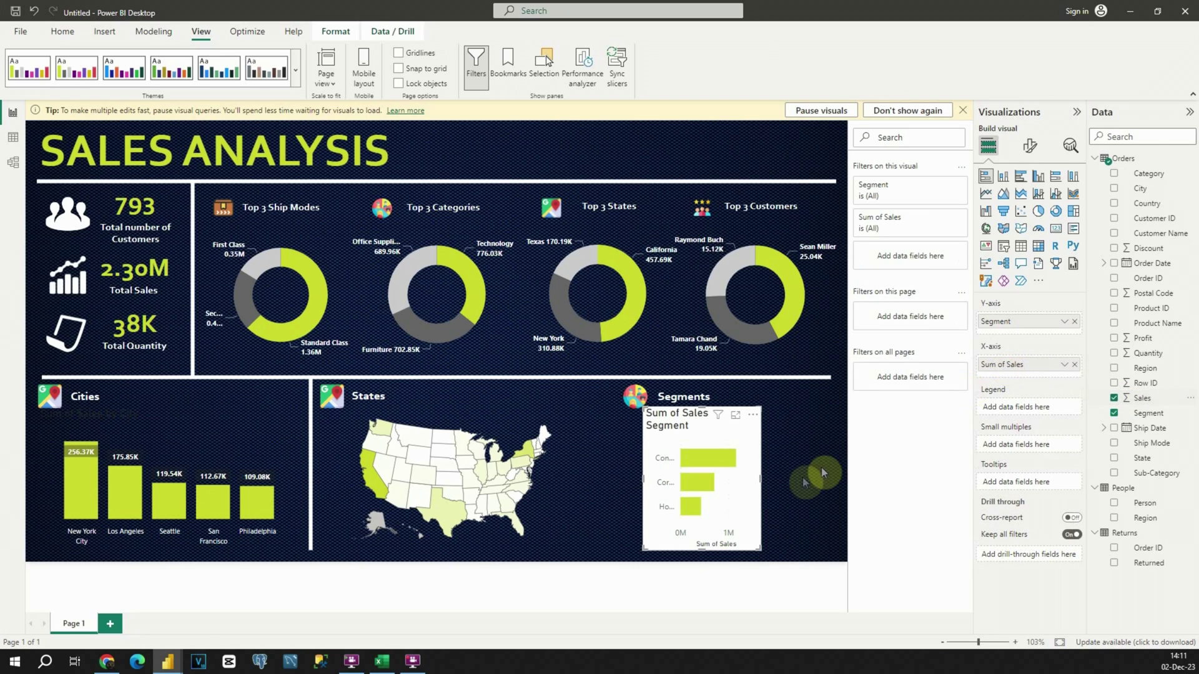
{"action": "left_click_drag", "start_coordinate": [764, 479], "coordinate": [807, 464]}
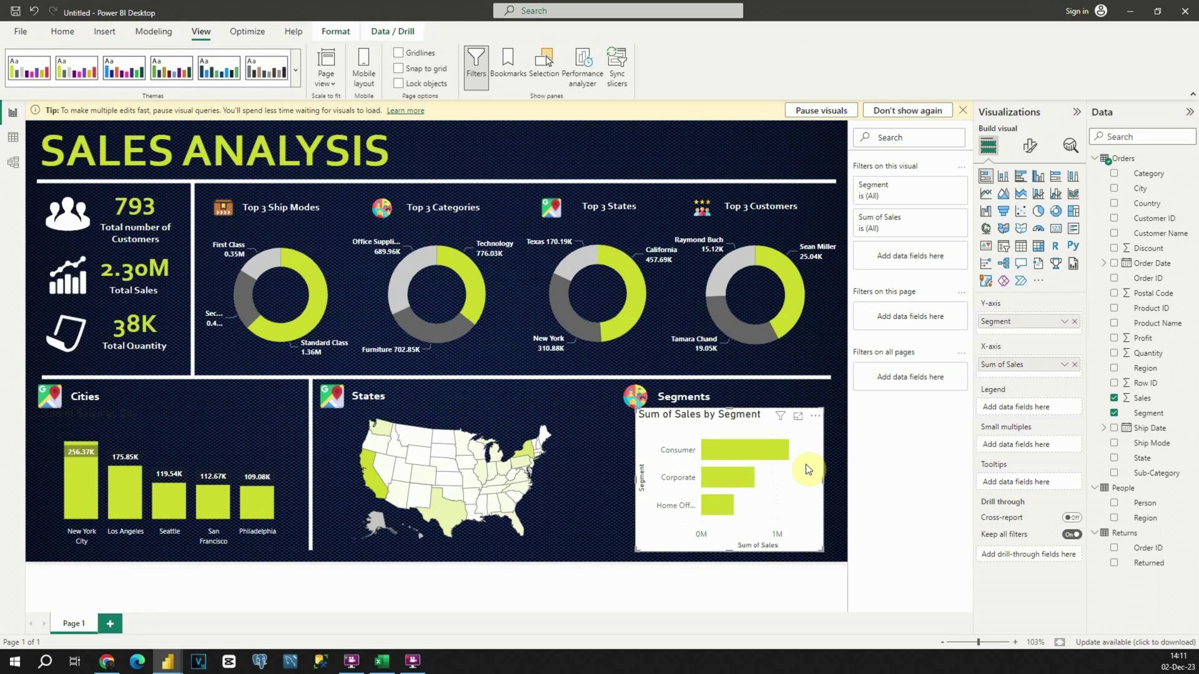
Turn off the segments chart's Y-axis title and make its Y-axis labels white.
{"action": "left_click", "coordinate": [1029, 146]}
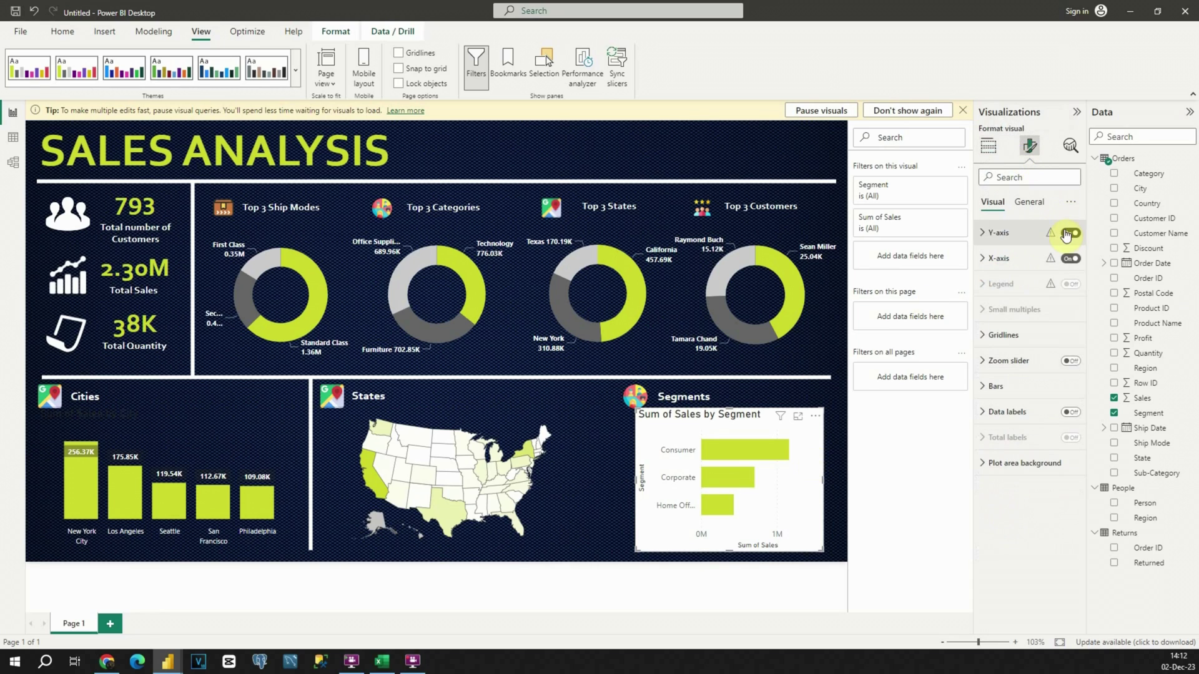
{"action": "left_click", "coordinate": [1065, 453]}
{"action": "left_click", "coordinate": [1008, 347]}
{"action": "left_click", "coordinate": [993, 390]}
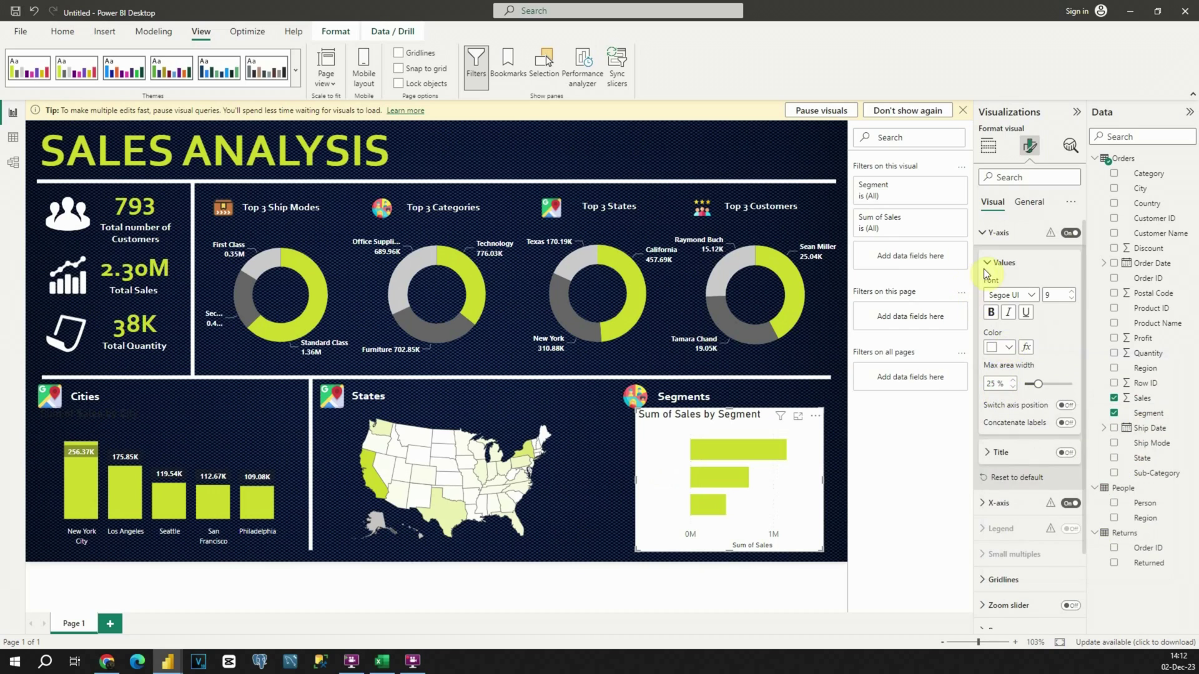
{"action": "left_click", "coordinate": [1024, 232]}
Turn off the segments chart's X-axis title and make its X-axis labels white.
{"action": "left_click", "coordinate": [1024, 258]}
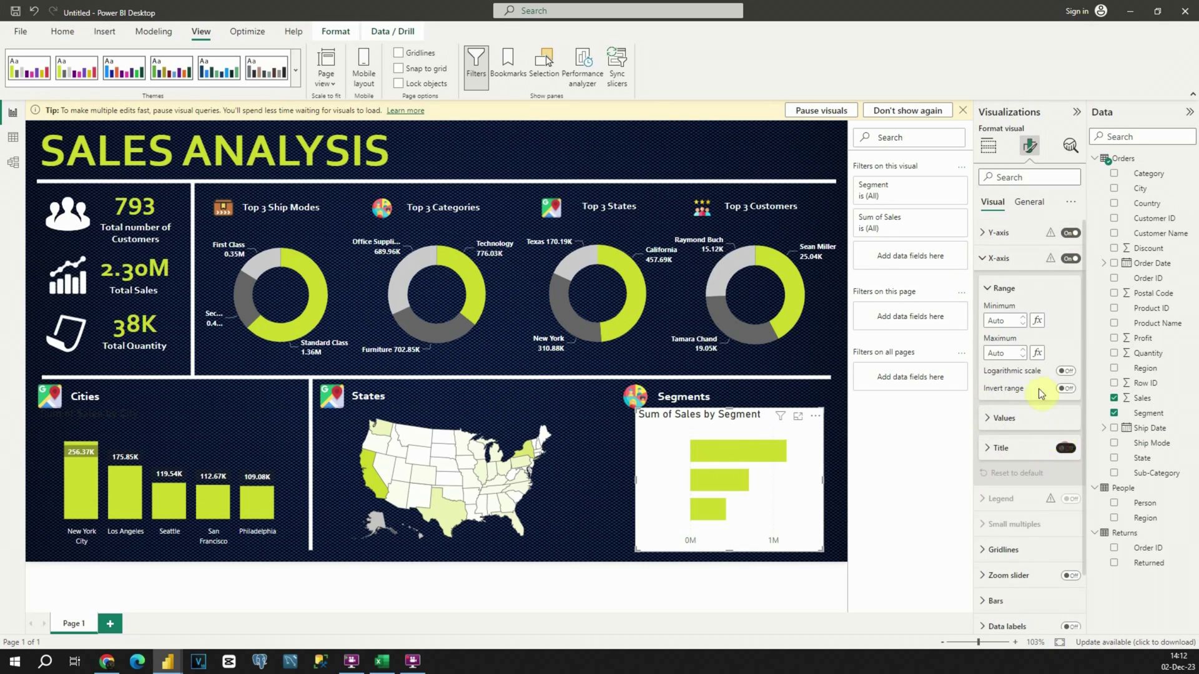
{"action": "left_click", "coordinate": [1005, 500]}
{"action": "left_click", "coordinate": [1006, 306]}
{"action": "left_click", "coordinate": [988, 259]}
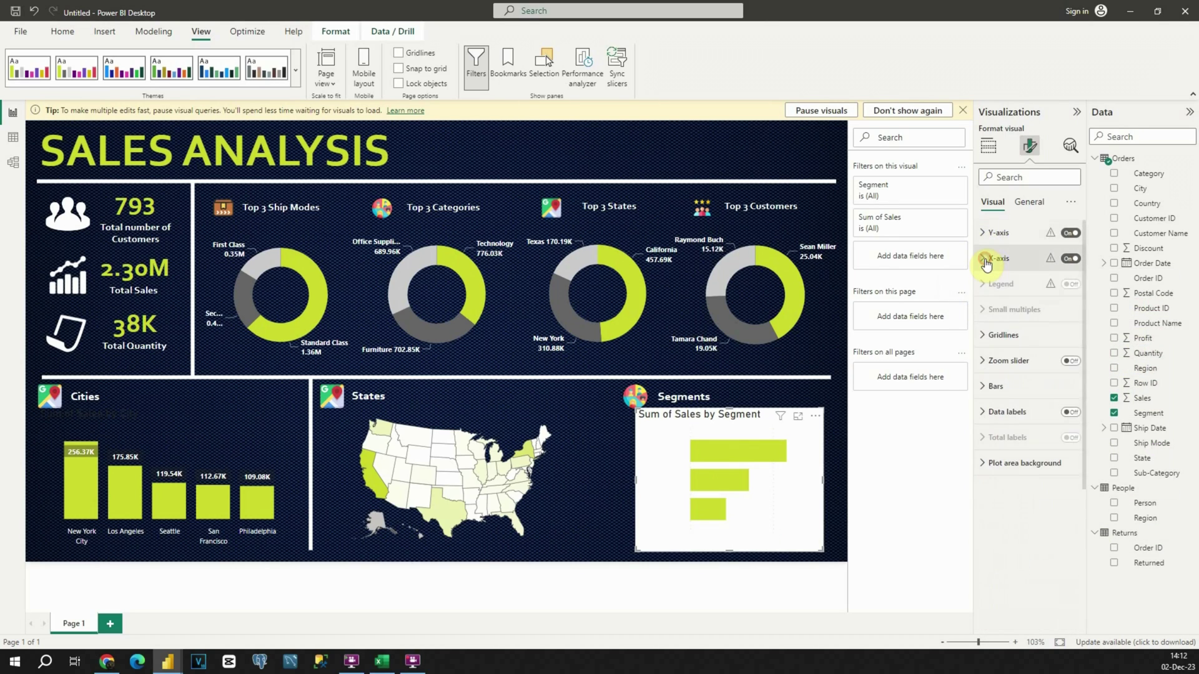
{"action": "left_click", "coordinate": [1004, 335]}
{"action": "left_click", "coordinate": [1003, 334]}
Turn off the title and the background effect of the segments bar chart.
{"action": "left_click", "coordinate": [1029, 201]}
{"action": "left_click", "coordinate": [1065, 259]}
{"action": "left_click", "coordinate": [999, 284]}
{"action": "left_click", "coordinate": [1065, 314]}
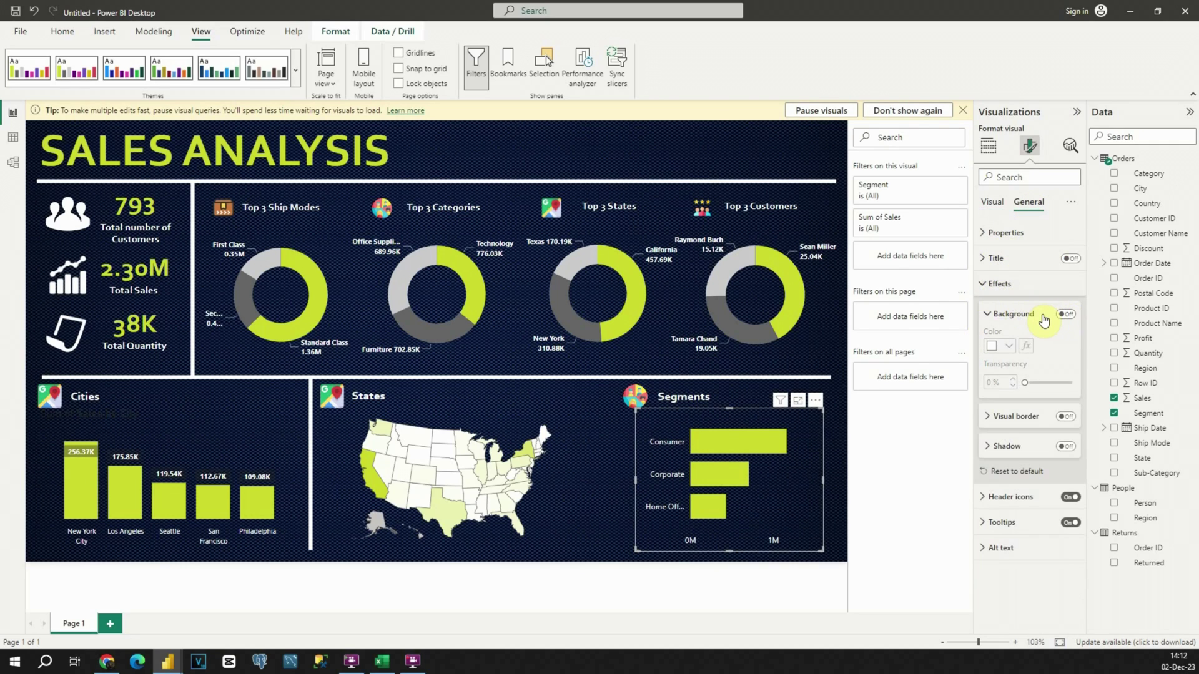
{"action": "left_click", "coordinate": [987, 284]}
Hide the whole X-axis on the segments bar chart.
{"action": "left_click", "coordinate": [992, 201]}
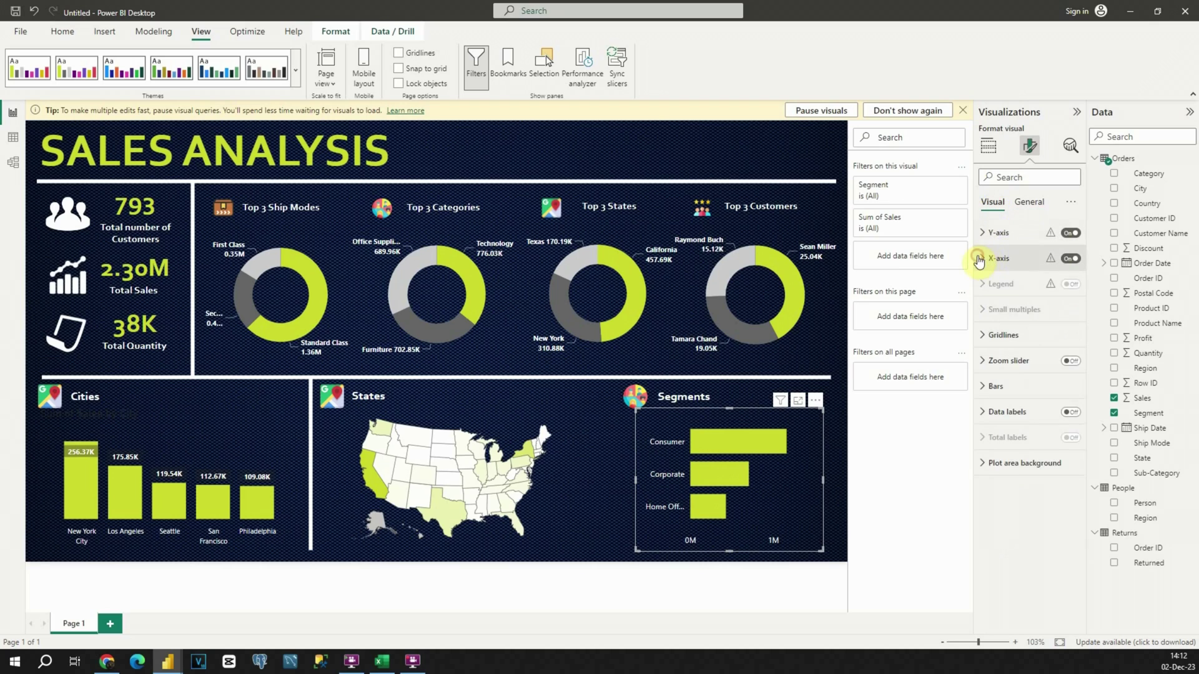
{"action": "left_click", "coordinate": [993, 258]}
{"action": "left_click", "coordinate": [1072, 259]}
{"action": "left_click", "coordinate": [988, 259]}
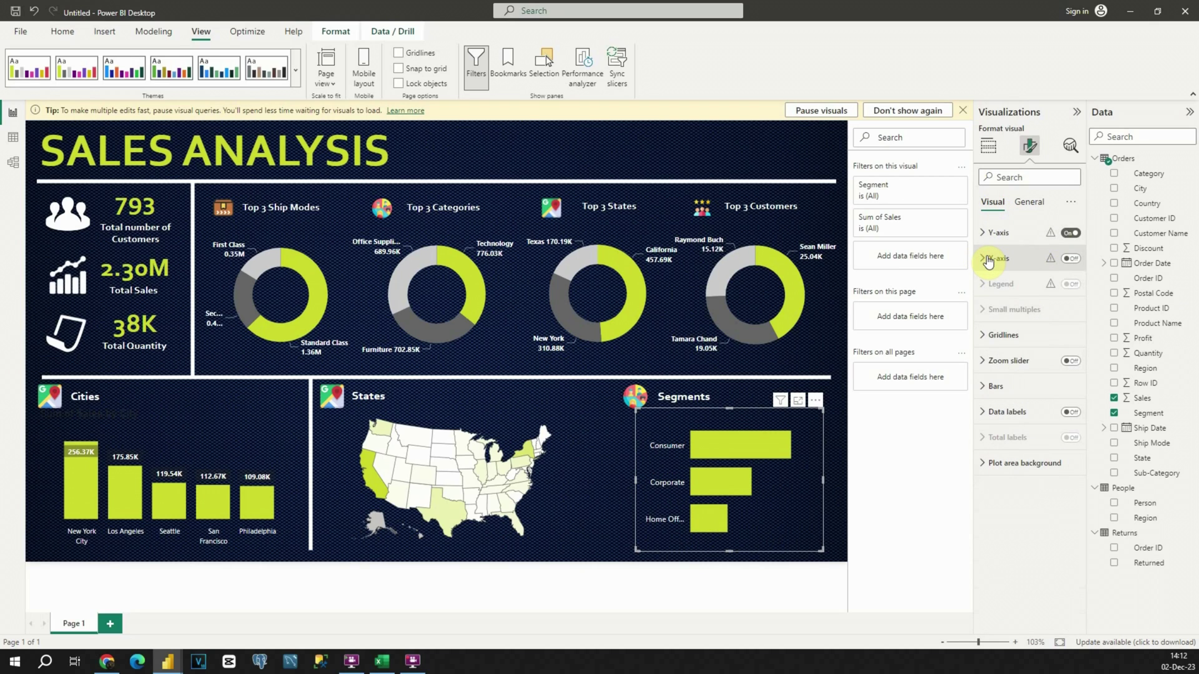
Turn on data labels for the segments chart and make their values white and bold.
{"action": "left_click", "coordinate": [1070, 412]}
{"action": "left_click", "coordinate": [999, 507]}
{"action": "left_click", "coordinate": [1007, 534]}
{"action": "left_click", "coordinate": [999, 337]}
{"action": "left_click", "coordinate": [991, 499]}
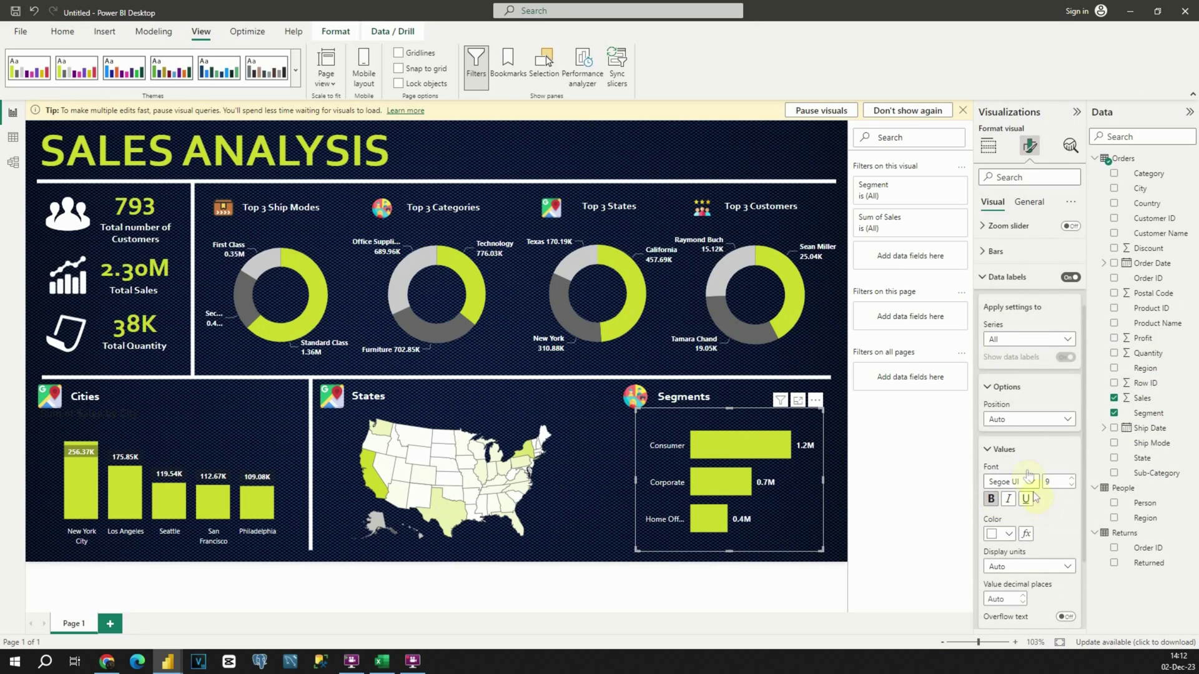
Enable the segments chart's data label background, place the labels inside the bar ends, and enlarge the chart slightly.
{"action": "left_click", "coordinate": [992, 449]}
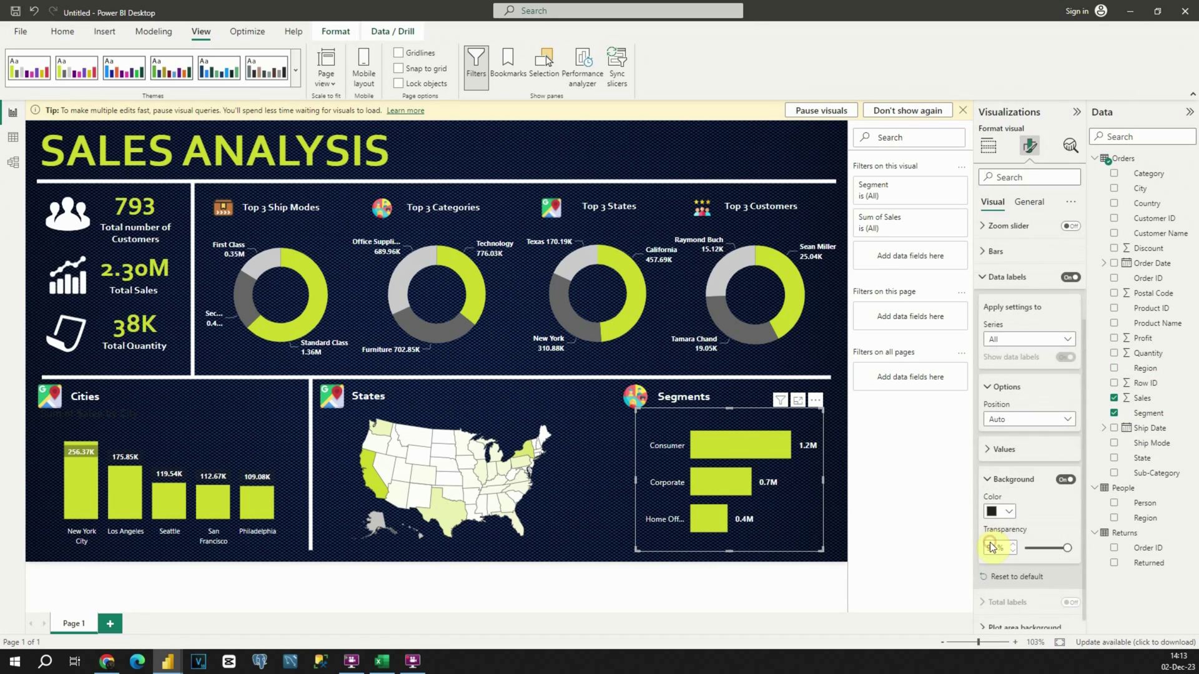
{"action": "left_click", "coordinate": [999, 419]}
{"action": "left_click", "coordinate": [988, 455]}
{"action": "left_click_drag", "start_coordinate": [822, 542], "coordinate": [831, 550]}
{"action": "left_click", "coordinate": [843, 512]}
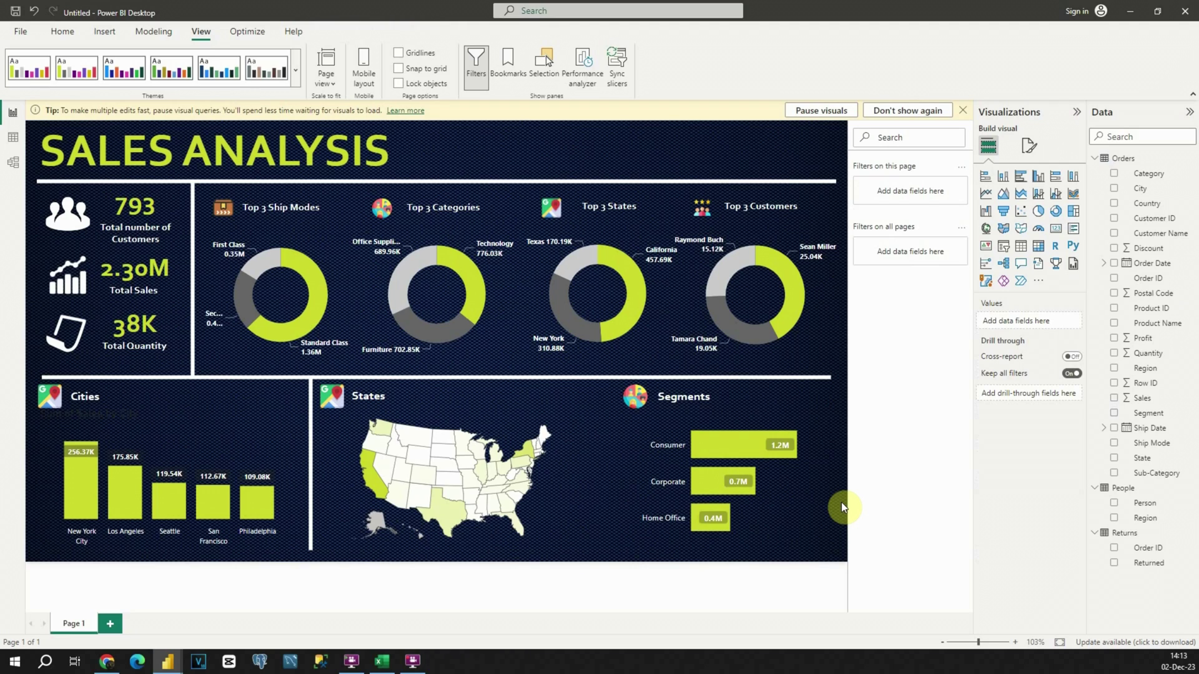
Add a slicer for the Region field over the upper middle of the page and test its checkbox filtering.
{"action": "left_click", "coordinate": [1010, 249]}
{"action": "left_click_drag", "start_coordinate": [246, 244], "coordinate": [563, 215]}
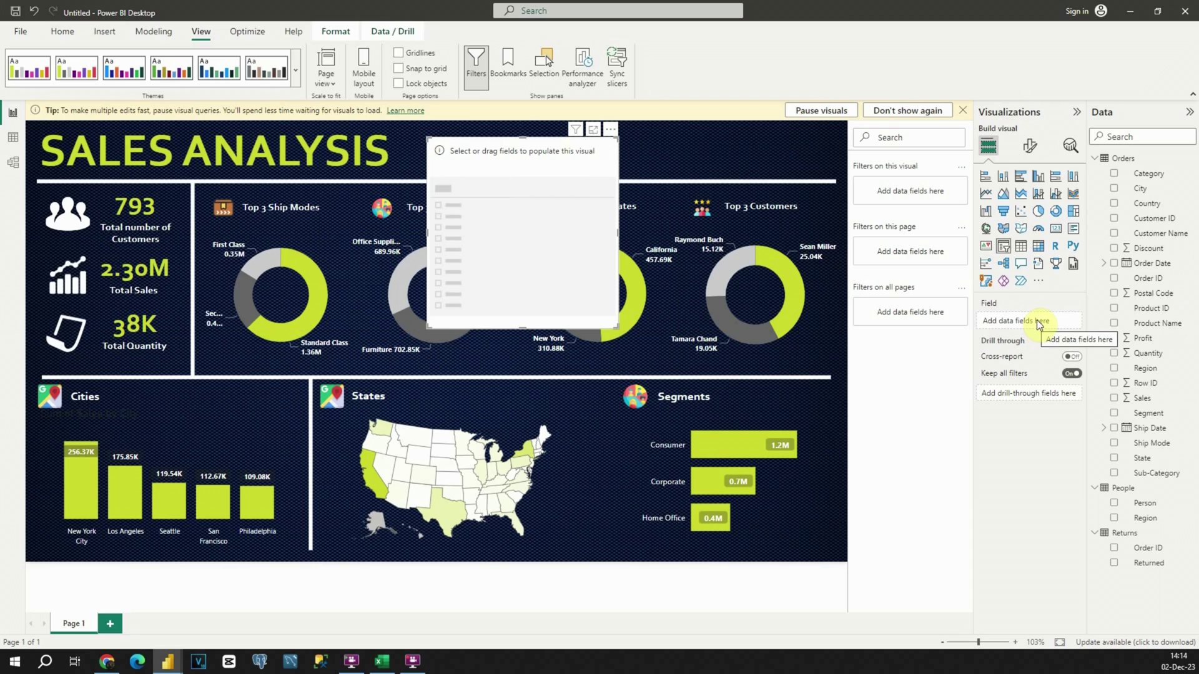
{"action": "left_click_drag", "start_coordinate": [1146, 368], "coordinate": [1032, 326]}
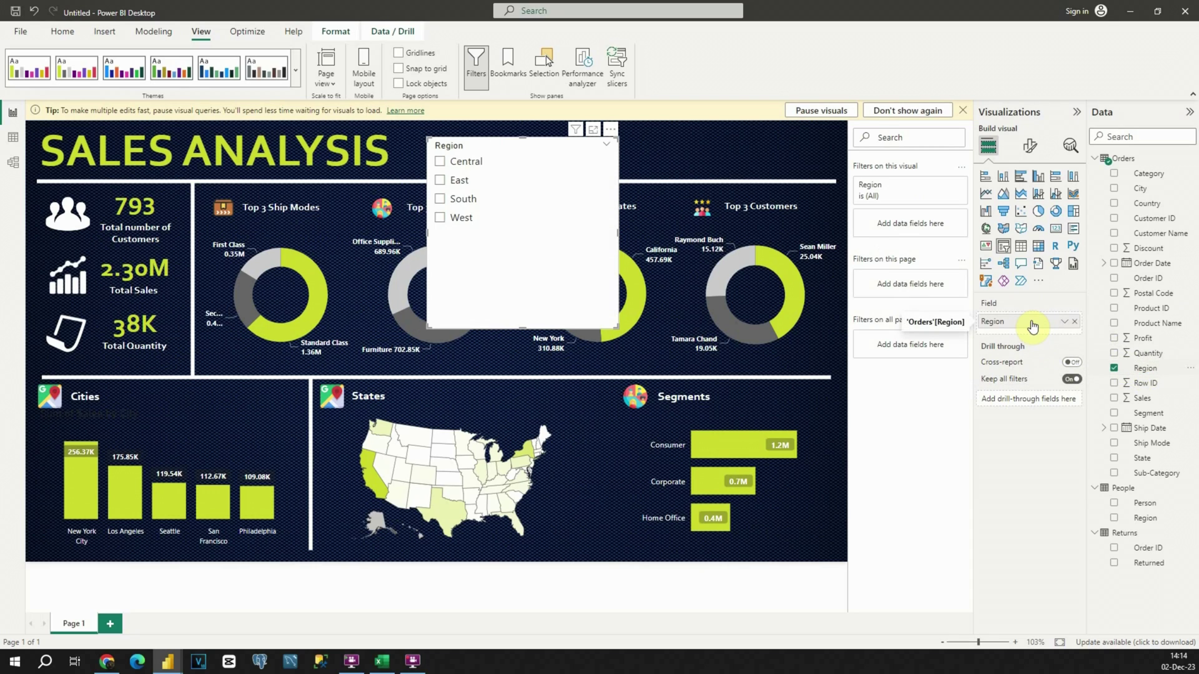
{"action": "left_click", "coordinate": [441, 164]}
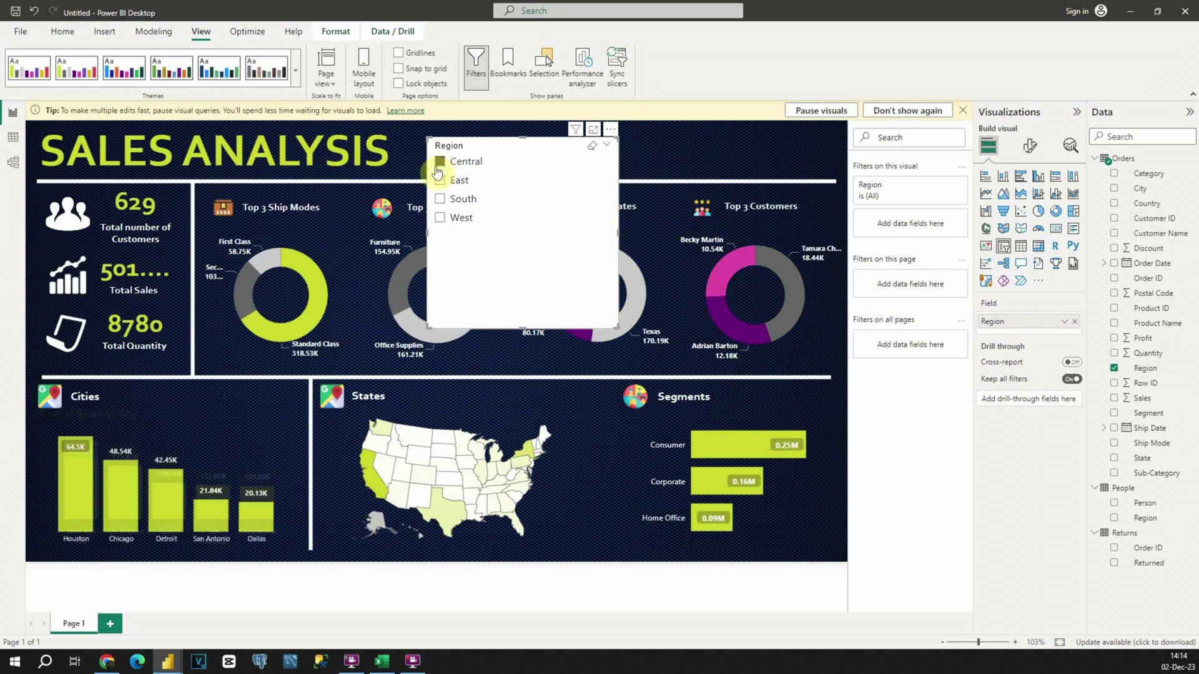
{"action": "left_click", "coordinate": [439, 199]}
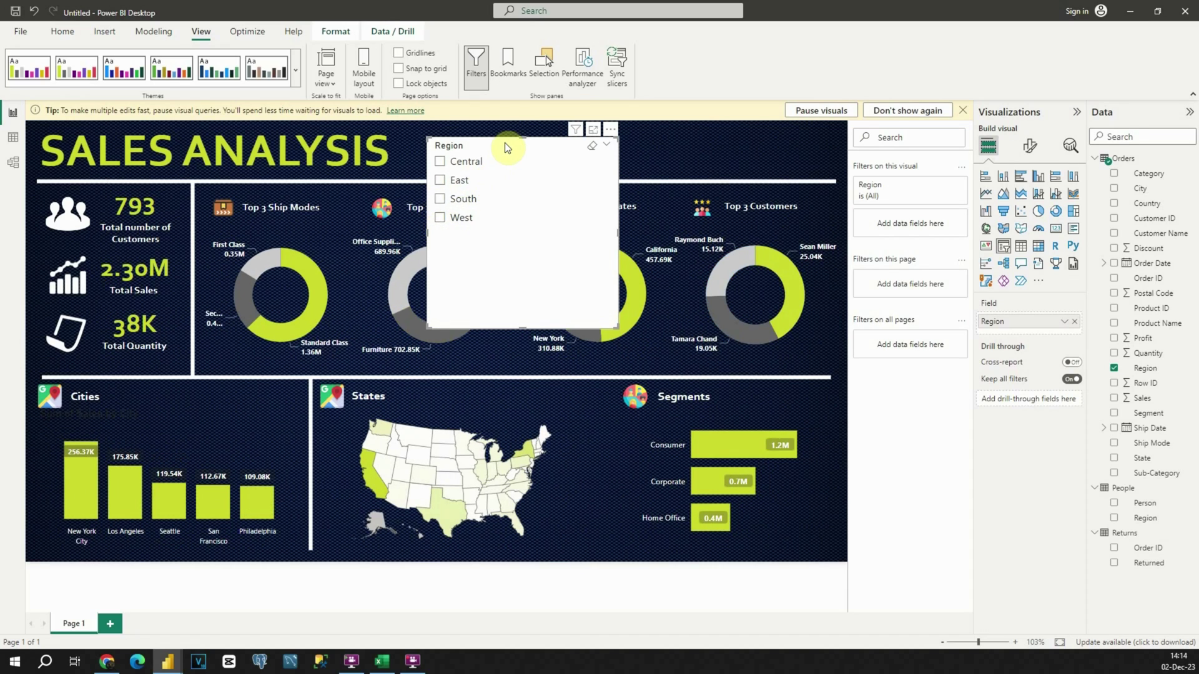
Turn off the Region slicer's header, set its style to Tile, and fit it into a one-row strip beside the Sales Analysis title.
{"action": "left_click", "coordinate": [1031, 148]}
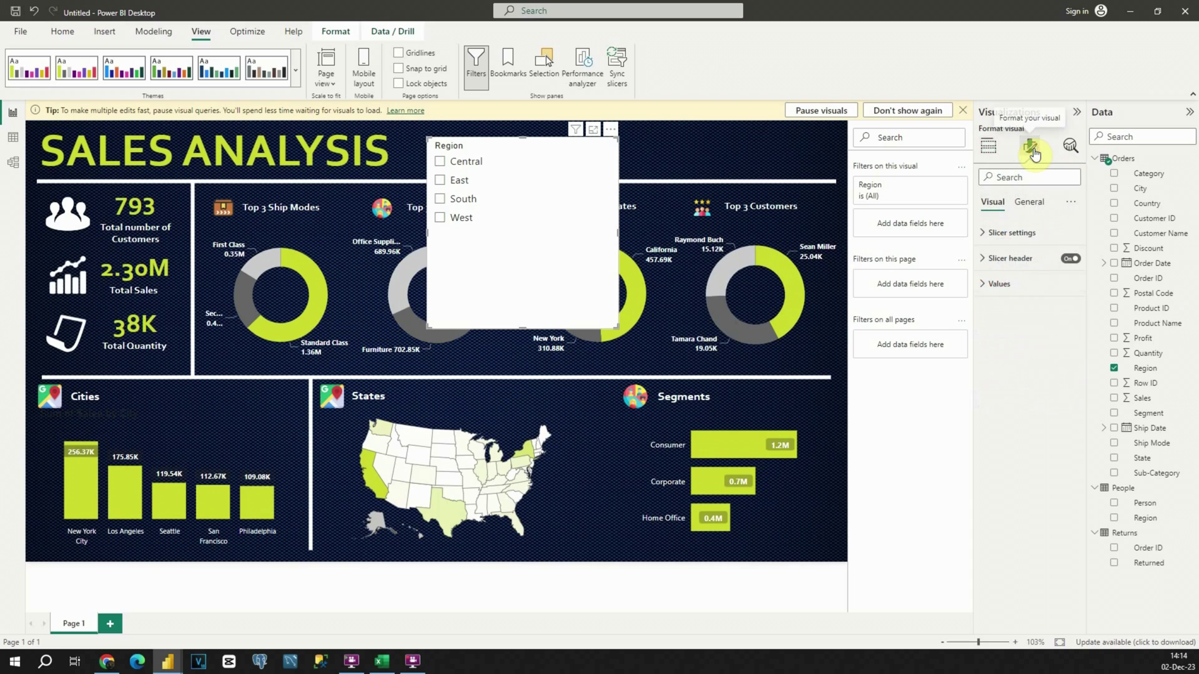
{"action": "left_click", "coordinate": [1070, 261]}
{"action": "left_click", "coordinate": [982, 234]}
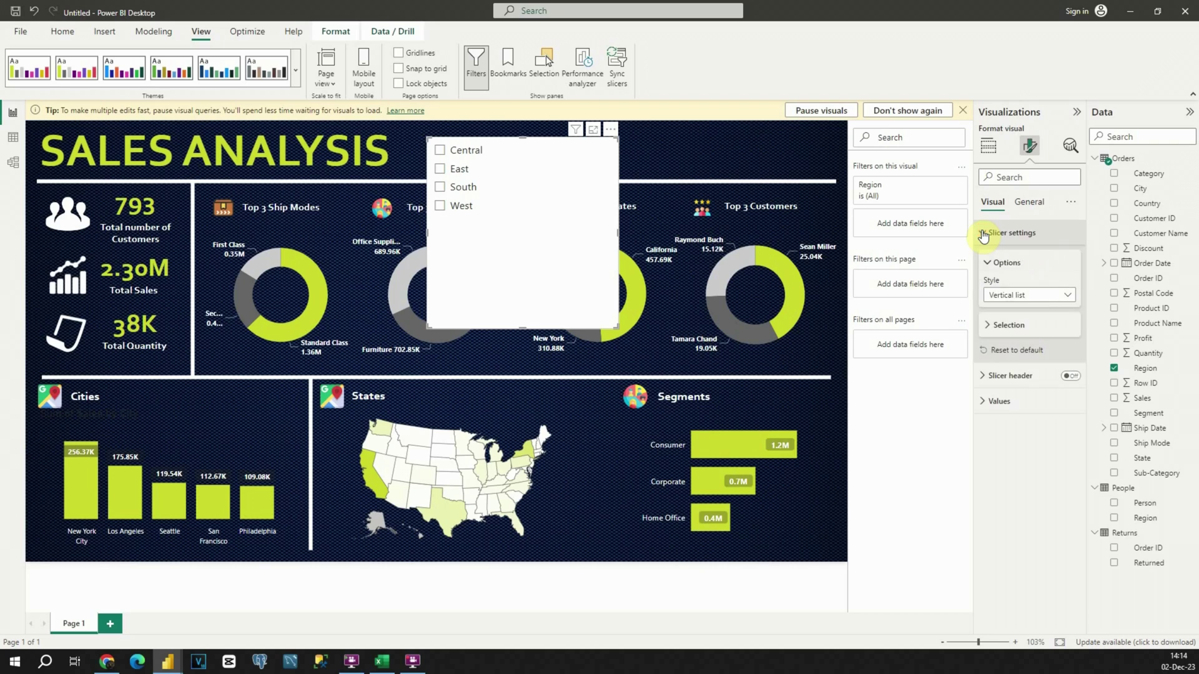
{"action": "left_click", "coordinate": [1038, 294]}
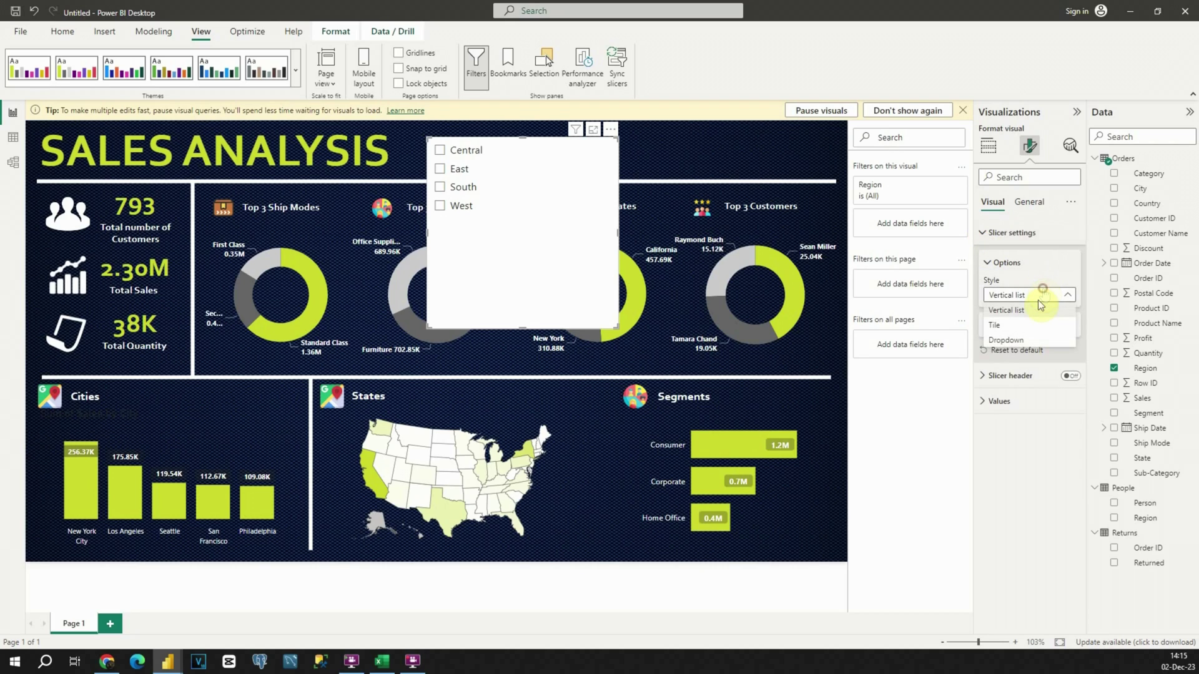
{"action": "left_click", "coordinate": [996, 324]}
{"action": "left_click_drag", "start_coordinate": [615, 326], "coordinate": [812, 157]}
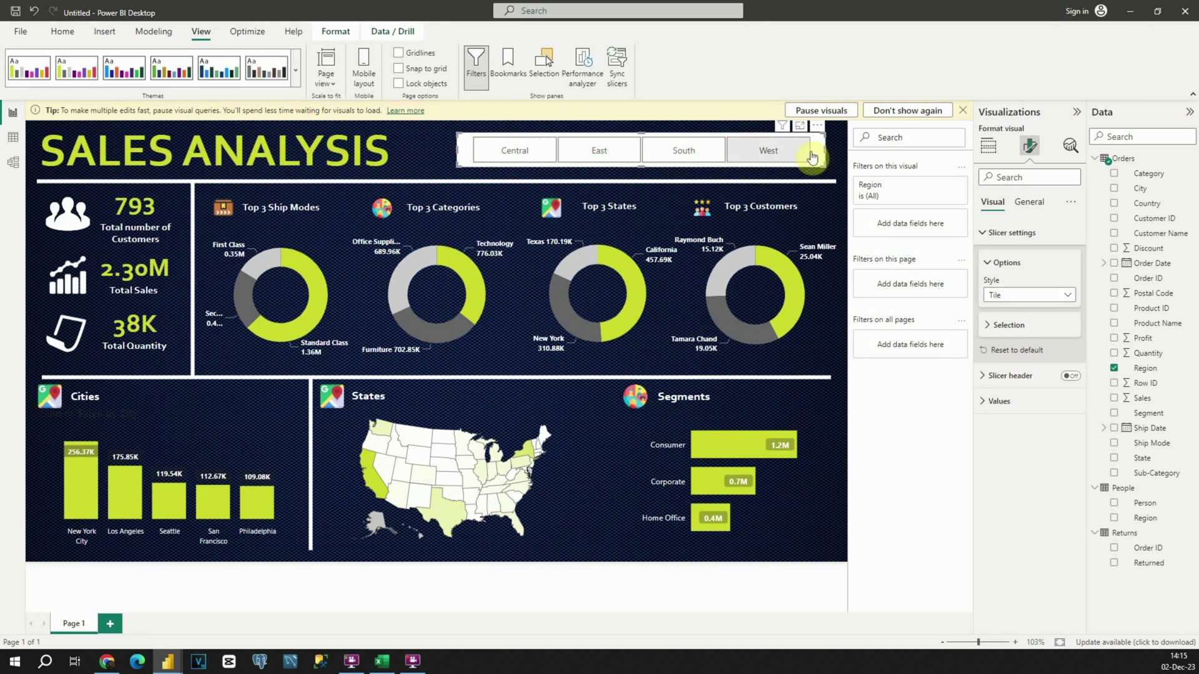
Turn off the background effect of the Region slicer.
{"action": "left_click", "coordinate": [984, 233]}
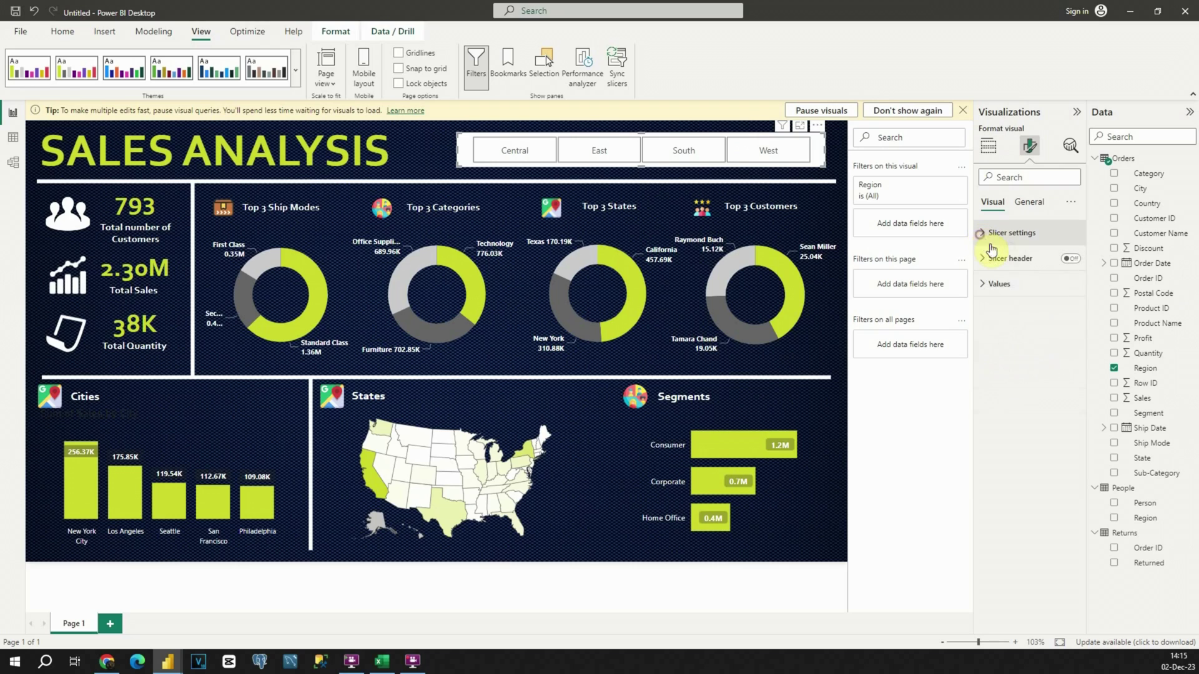
{"action": "left_click", "coordinate": [1032, 202]}
{"action": "left_click", "coordinate": [992, 284]}
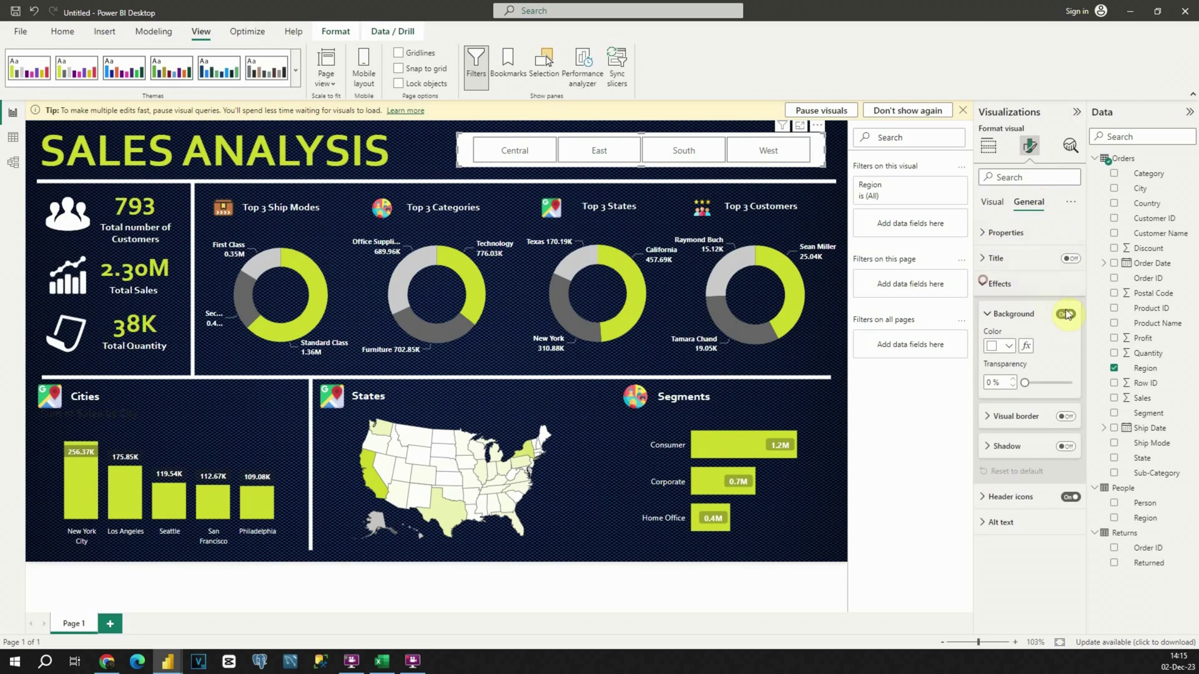
{"action": "left_click", "coordinate": [1064, 316]}
{"action": "left_click", "coordinate": [979, 285]}
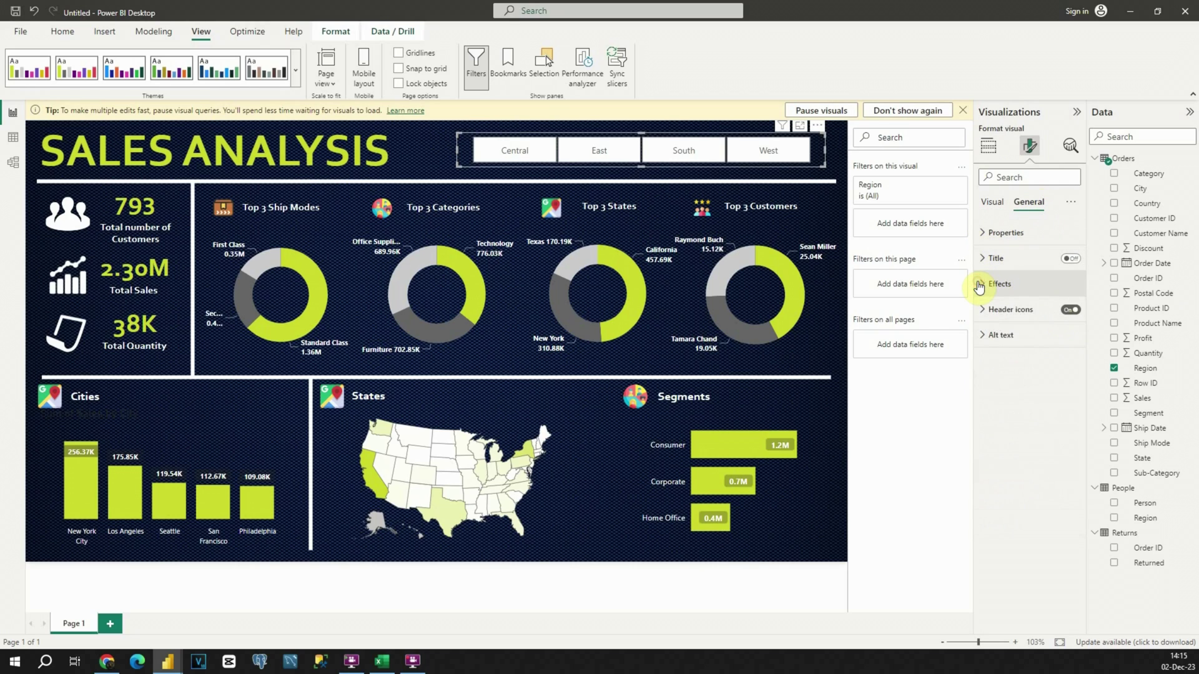
Format the Region slicer's values as bold, lime green text at size 14.
{"action": "left_click", "coordinate": [992, 203]}
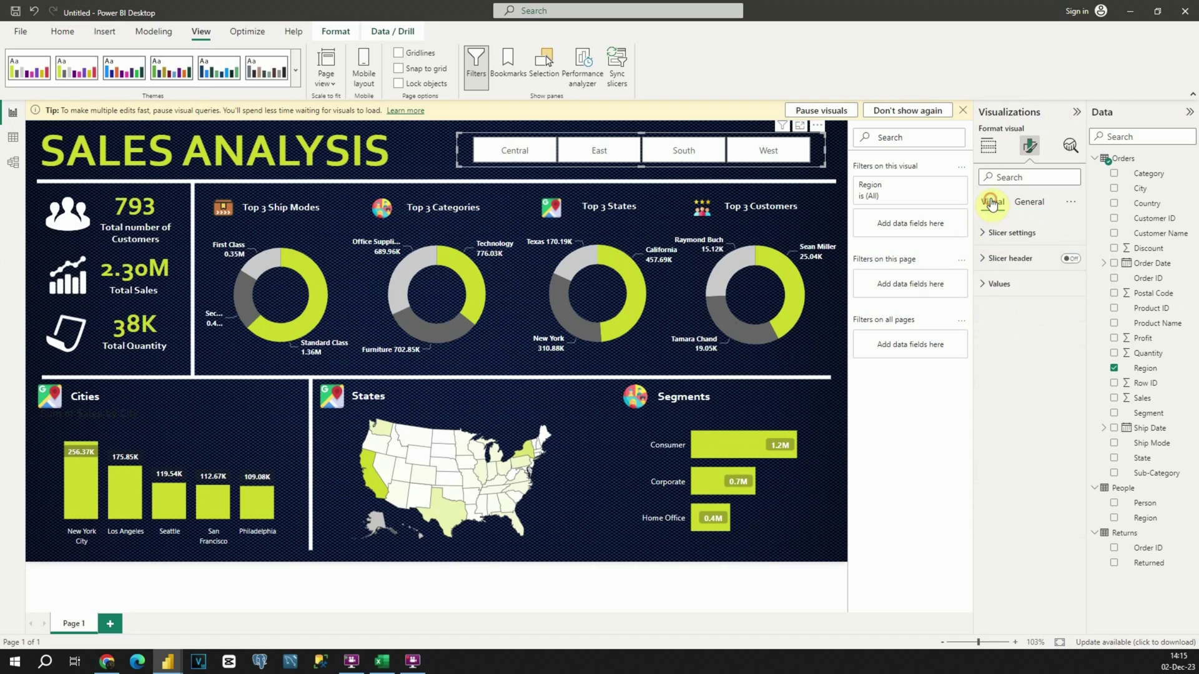
{"action": "left_click", "coordinate": [990, 284]}
{"action": "left_click", "coordinate": [998, 399]}
{"action": "left_click", "coordinate": [1018, 585]}
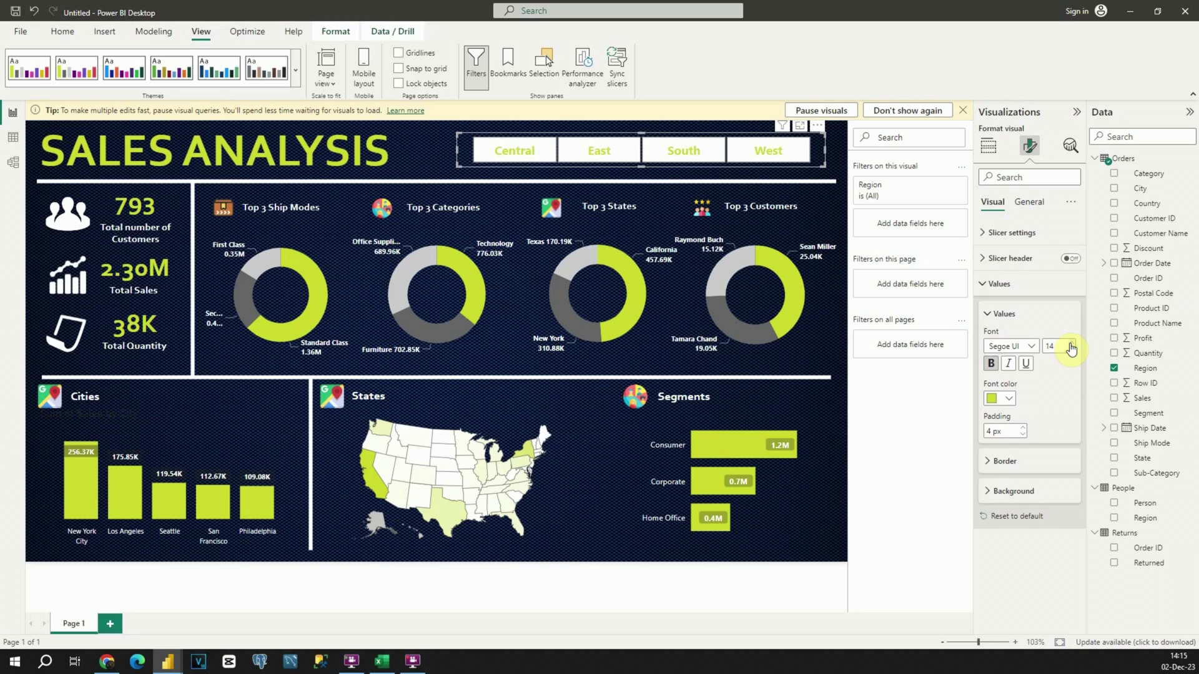
{"action": "left_click", "coordinate": [837, 166]}
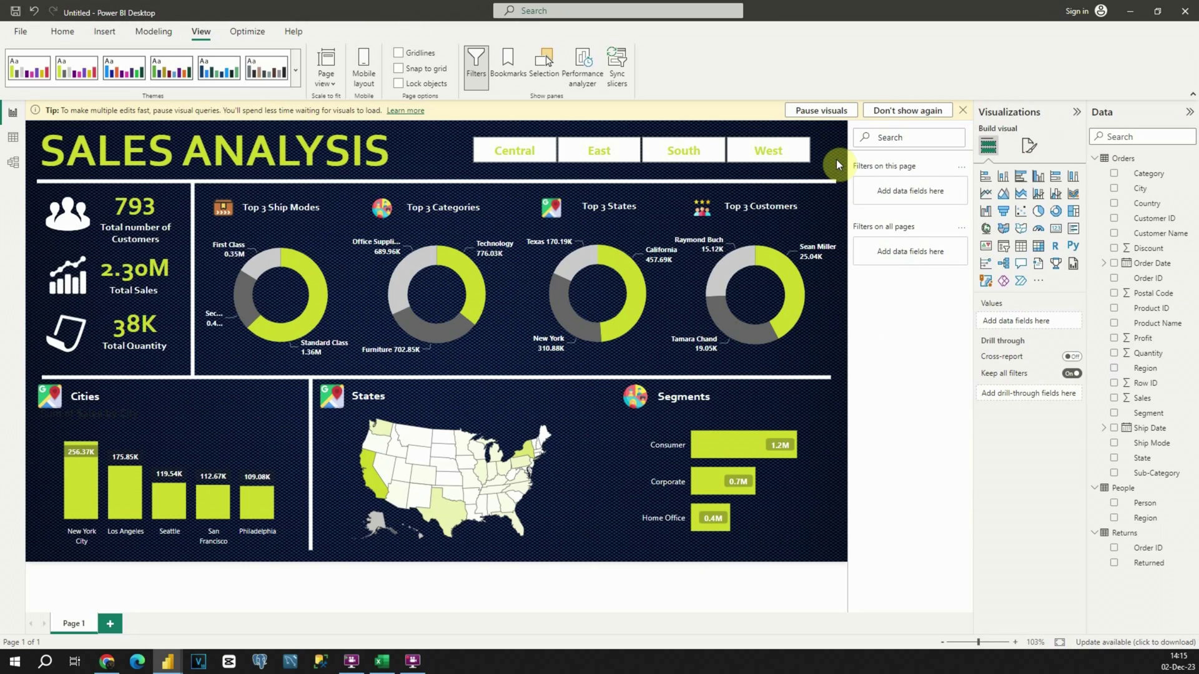
Filter the dashboard by the West, South, East and Central regions in turn to check the visuals.
{"action": "left_click", "coordinate": [769, 151]}
{"action": "left_click", "coordinate": [684, 151]}
{"action": "left_click", "coordinate": [619, 152]}
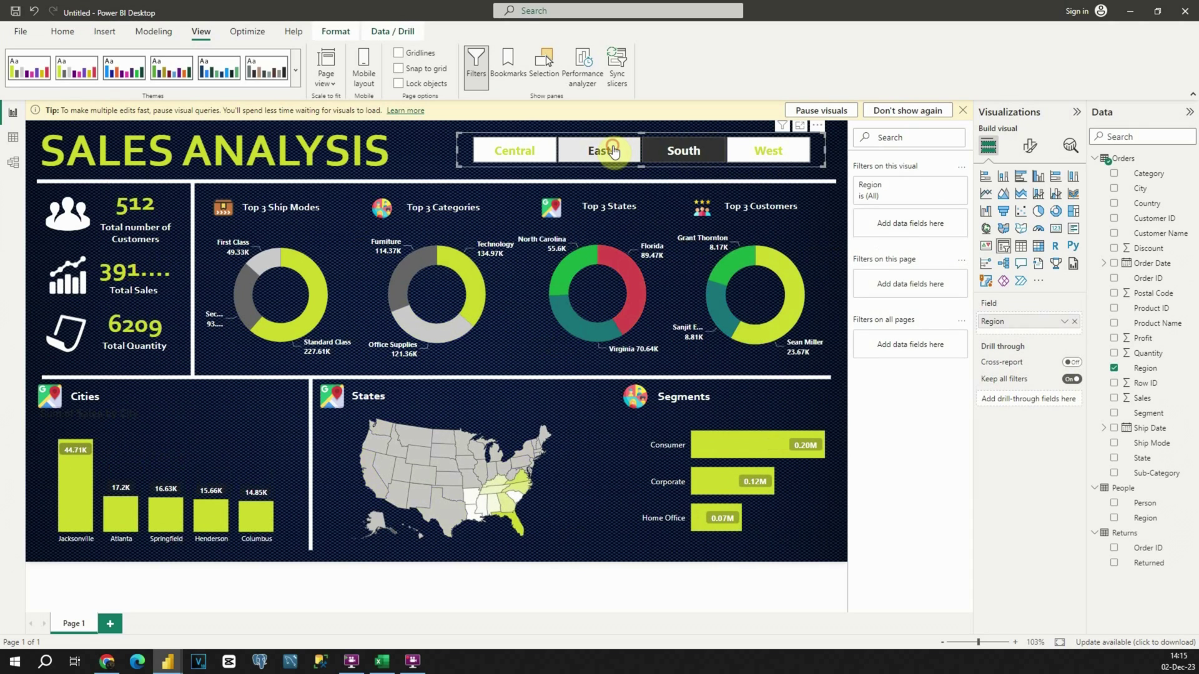
{"action": "left_click", "coordinate": [498, 155]}
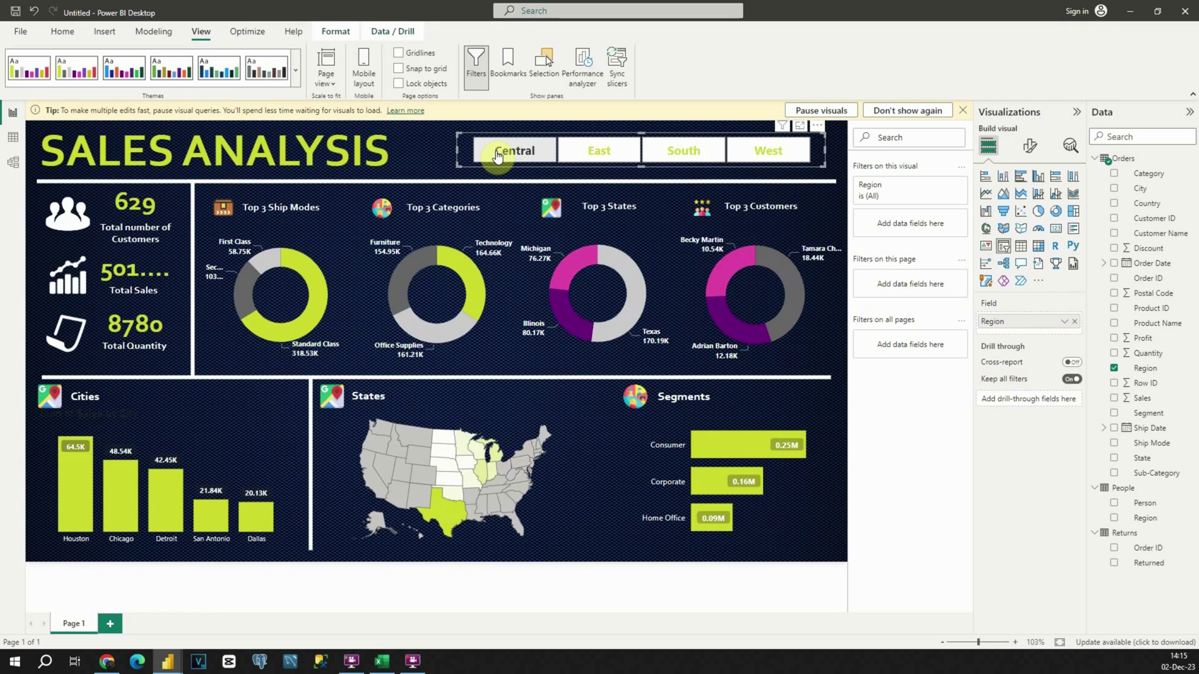
Widen the Total Sales card to fit its full value, shift the three KPI icons slightly left, and recentre the card above its label.
{"action": "left_click", "coordinate": [172, 269]}
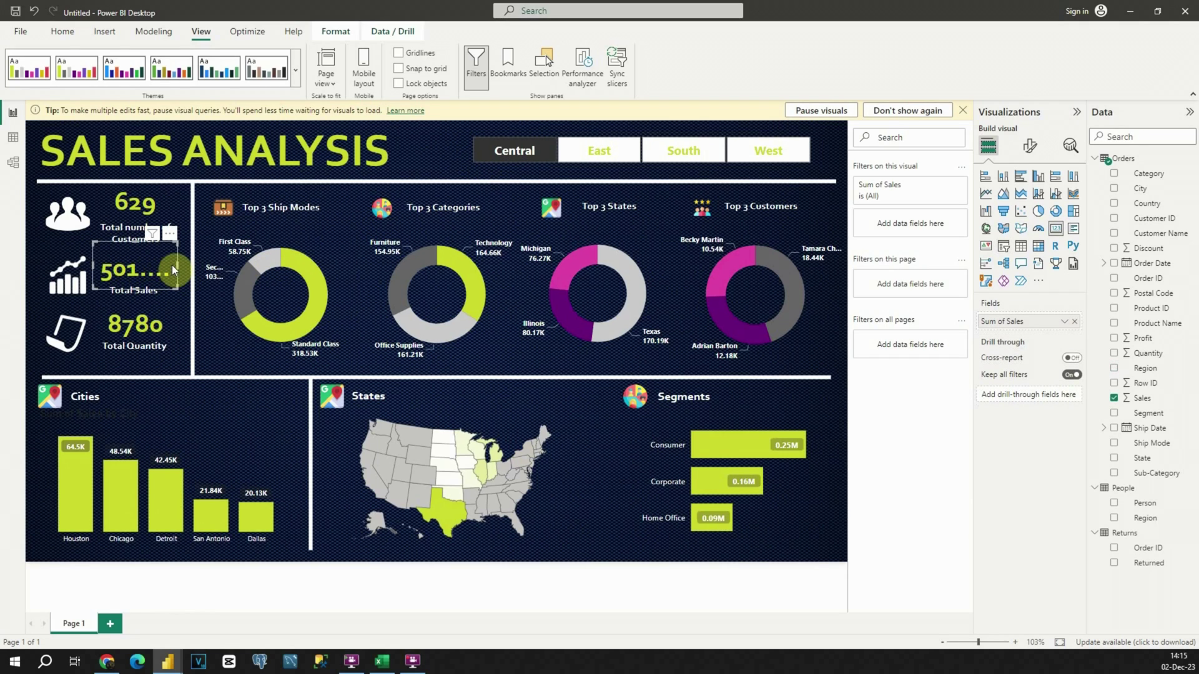
{"action": "left_click_drag", "start_coordinate": [176, 265], "coordinate": [190, 266]}
{"action": "left_click", "coordinate": [67, 275]}
{"action": "left_click", "coordinate": [45, 214], "text": "ctrl"}
{"action": "left_click", "coordinate": [36, 210], "text": "ctrl"}
{"action": "left_click", "coordinate": [49, 214], "text": "ctrl"}
{"action": "left_click", "coordinate": [66, 331], "text": "ctrl"}
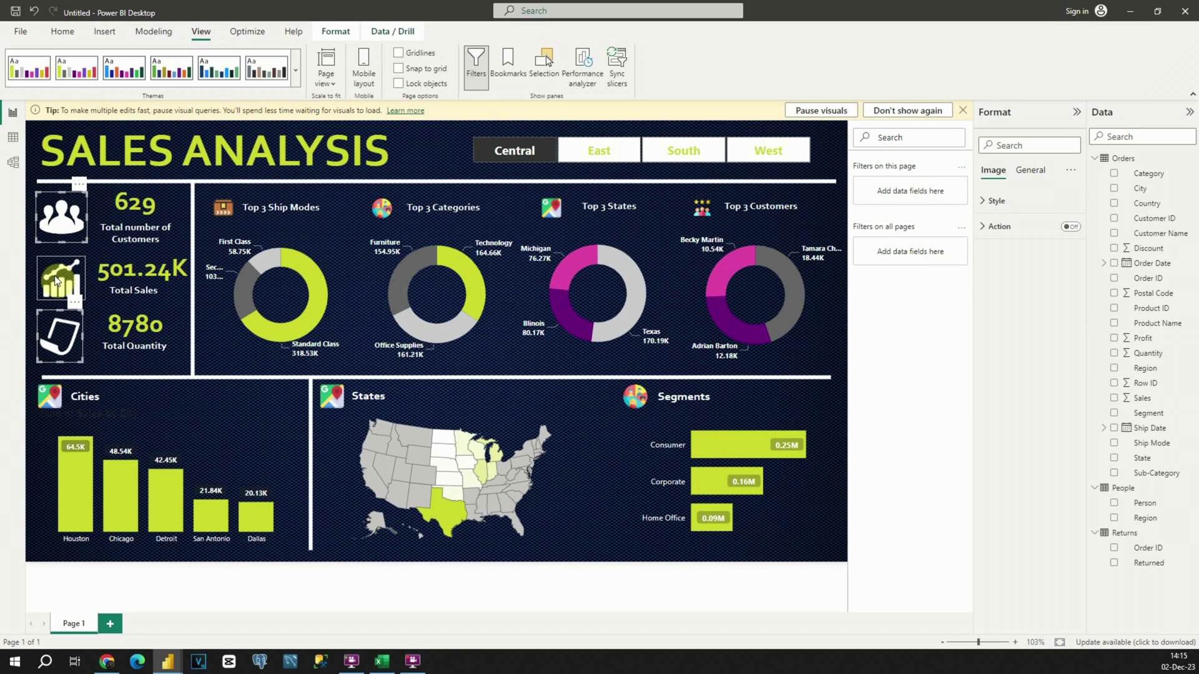
{"action": "left_click", "coordinate": [143, 275]}
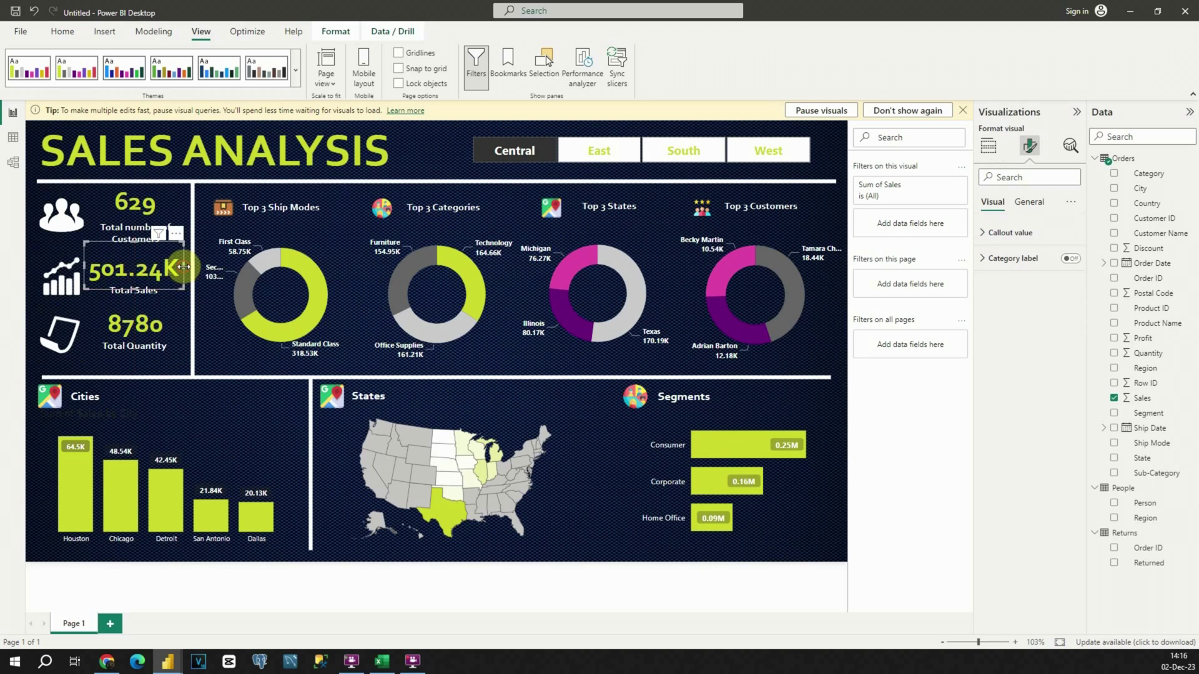
Check the widened Total Sales card with the East, South, West and Central regions, and clear the region filter.
{"action": "left_click", "coordinate": [599, 150]}
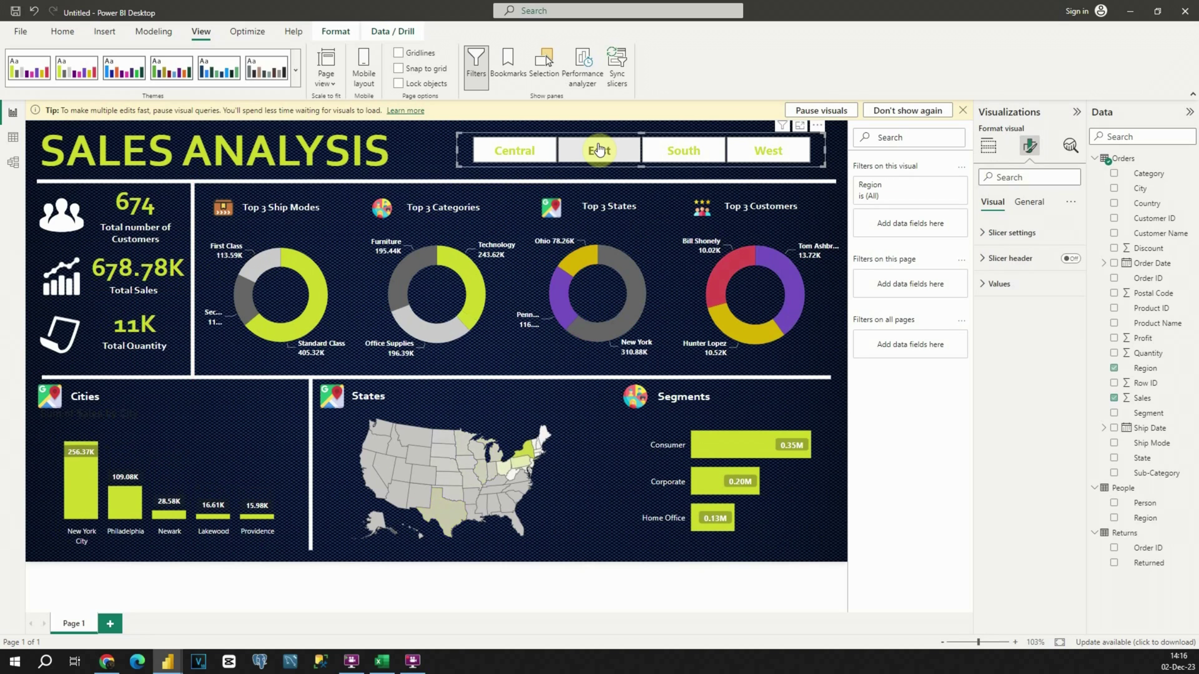
{"action": "left_click", "coordinate": [659, 155]}
{"action": "left_click", "coordinate": [770, 157]}
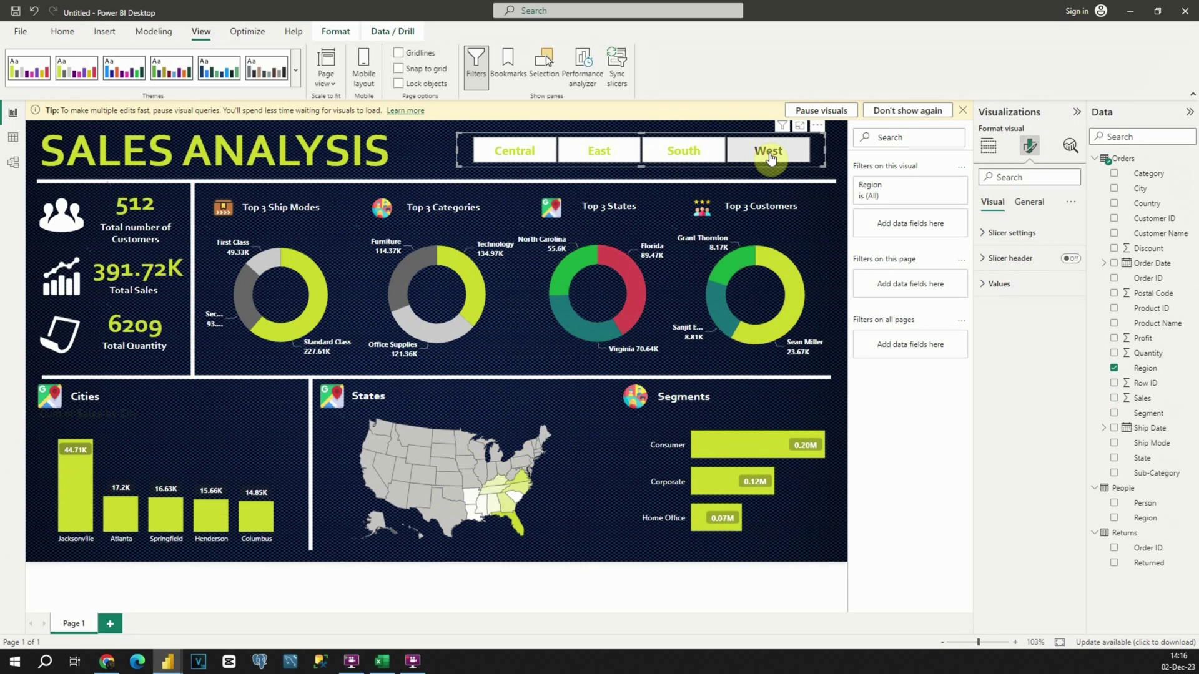
{"action": "left_click", "coordinate": [544, 160]}
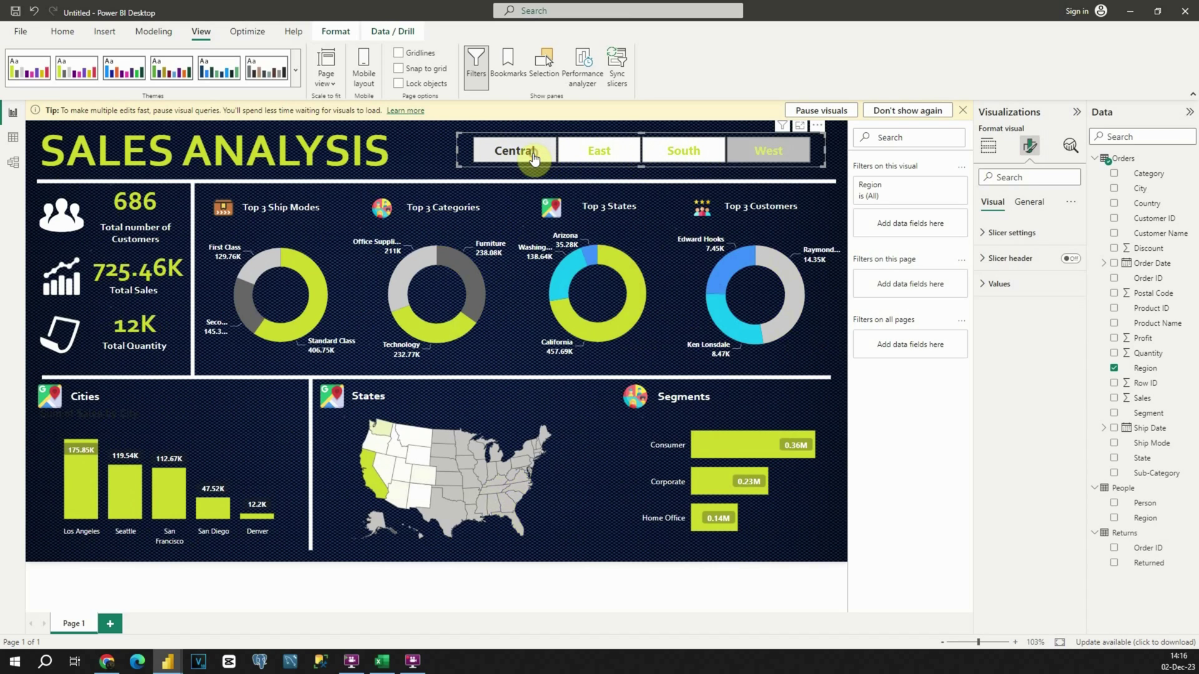
{"action": "left_click", "coordinate": [522, 155]}
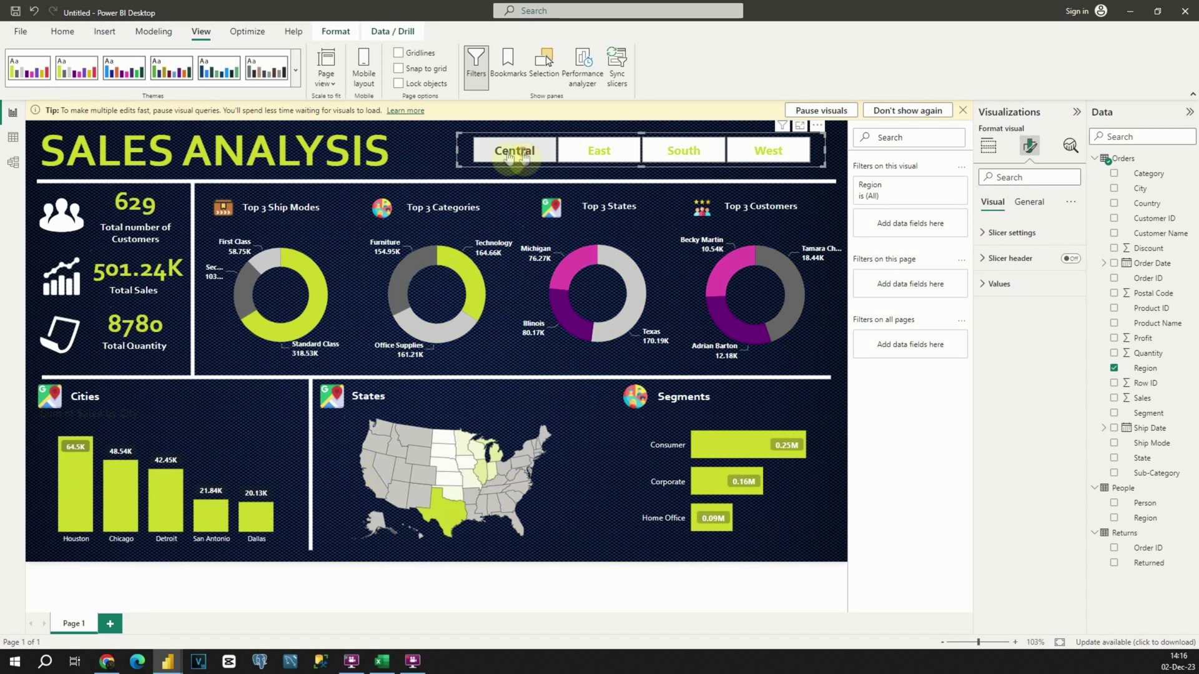
{"action": "left_click", "coordinate": [441, 153]}
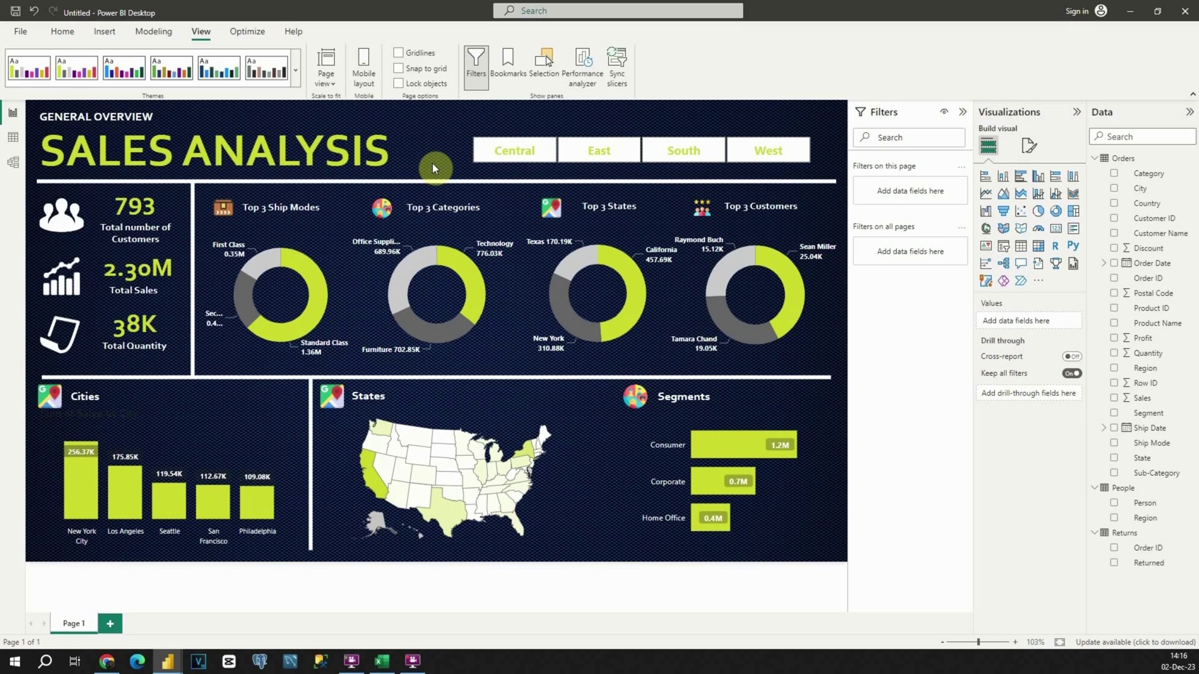